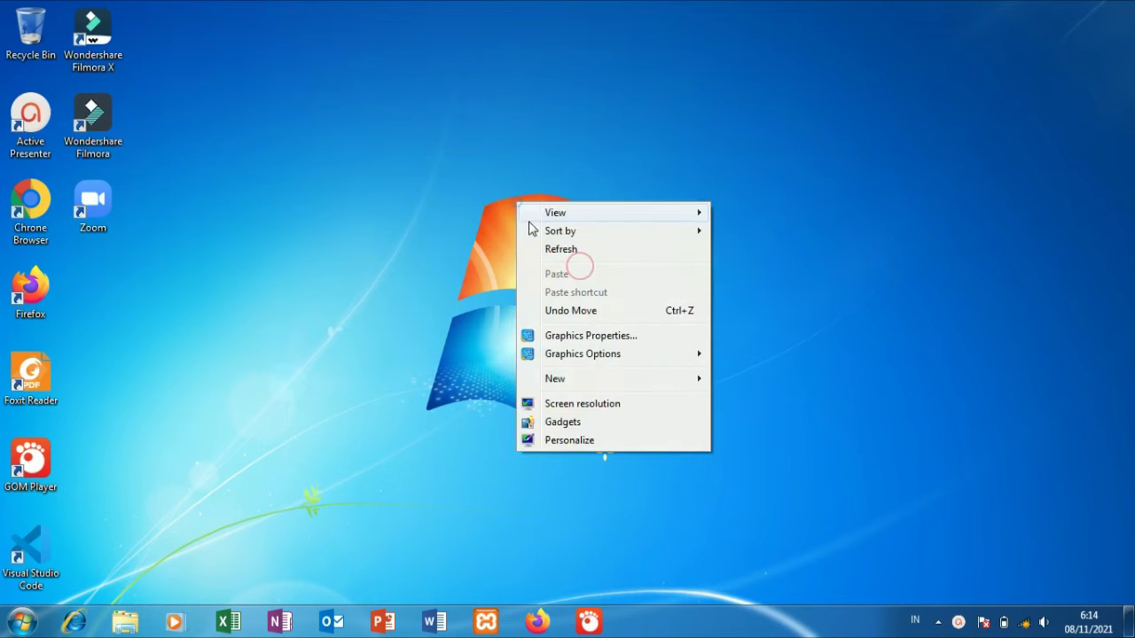
{"action": "left_click", "coordinate": [544, 248]}
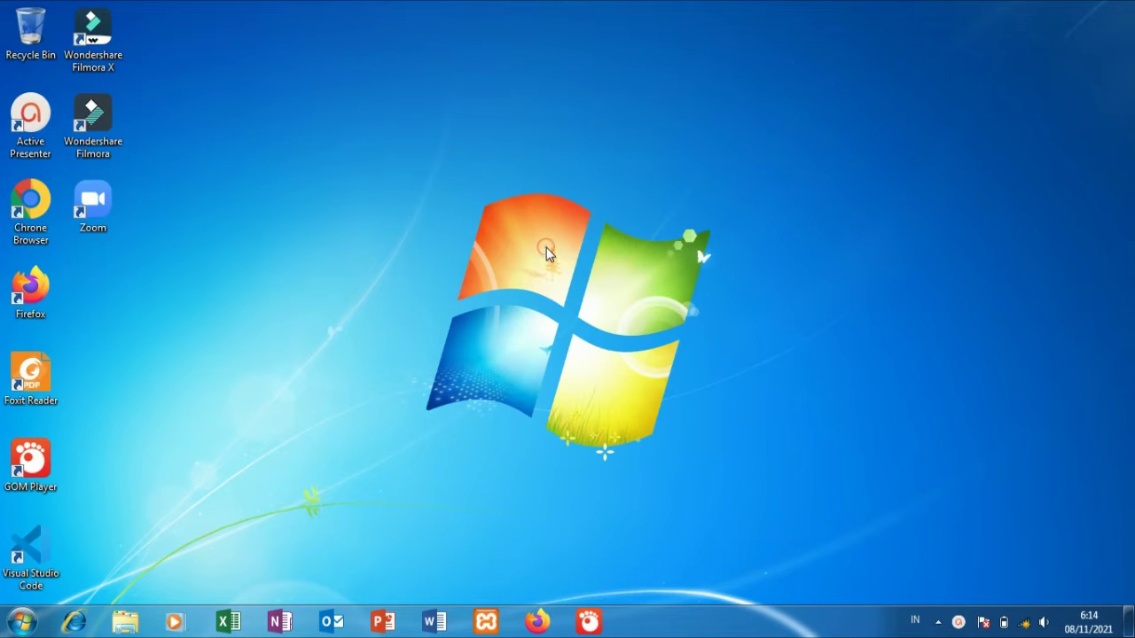
{"action": "right_click", "coordinate": [544, 248]}
{"action": "left_click", "coordinate": [569, 294]}
Step: Open the XAMPP Control Panel and start the Apache and MySQL modules
{"action": "left_click", "coordinate": [487, 625]}
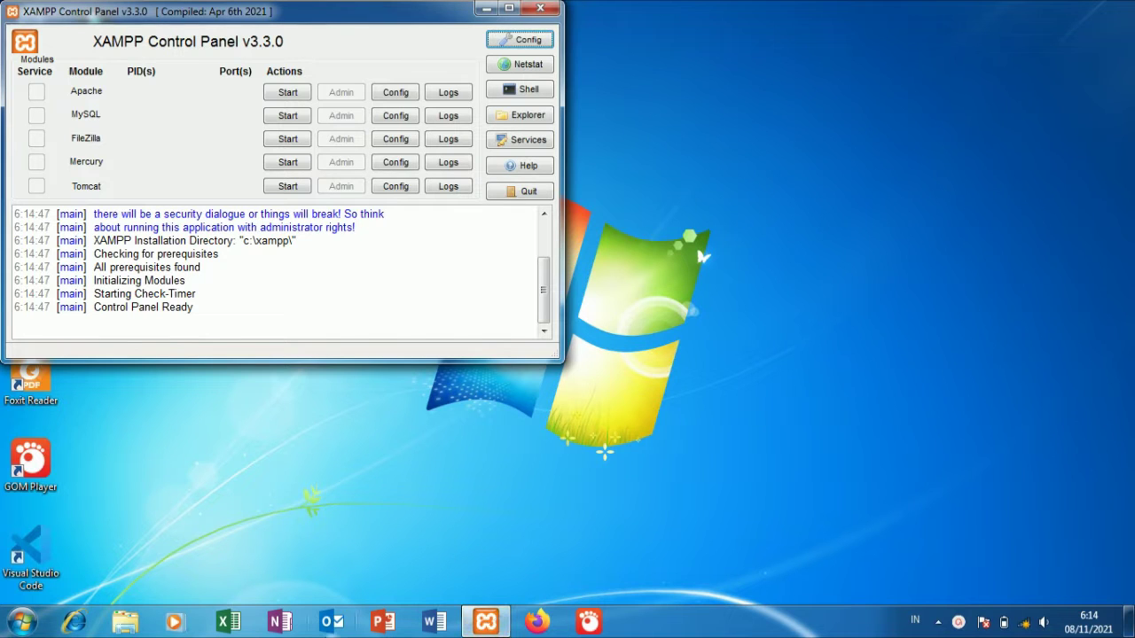
{"action": "left_click", "coordinate": [270, 94]}
{"action": "left_click", "coordinate": [273, 120]}
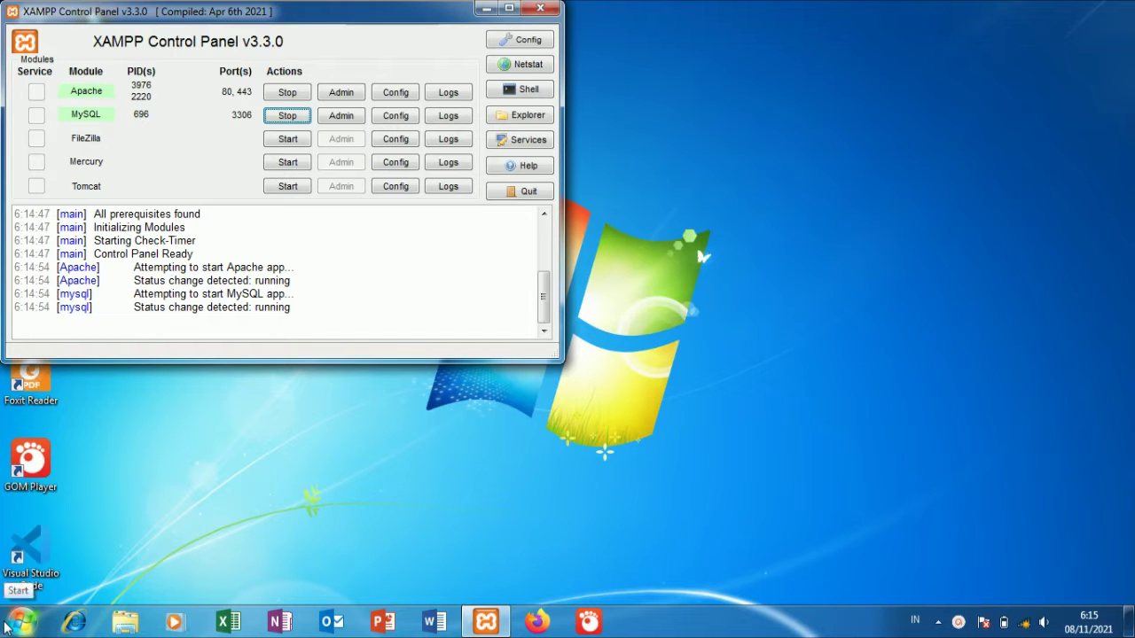
Step: Launch Sublime Text 3, open the betech-blog-v1-master folder from xampp\htdocs, and minimise both editor windows
{"action": "left_click", "coordinate": [7, 628]}
{"action": "left_click", "coordinate": [74, 488]}
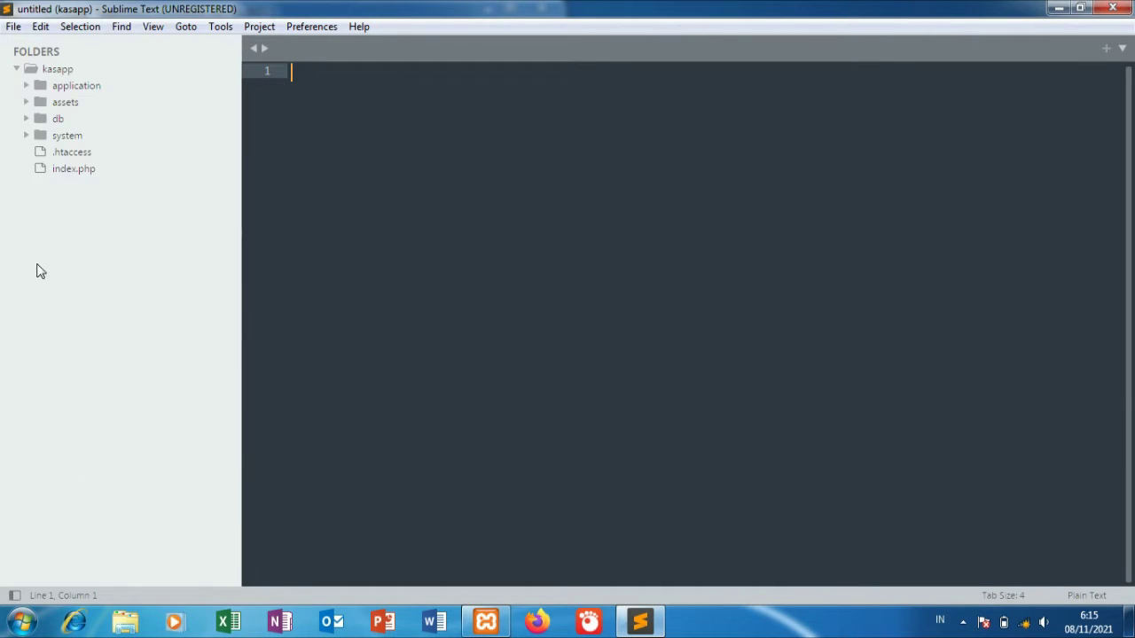
{"action": "left_click", "coordinate": [11, 26]}
{"action": "left_click", "coordinate": [39, 79]}
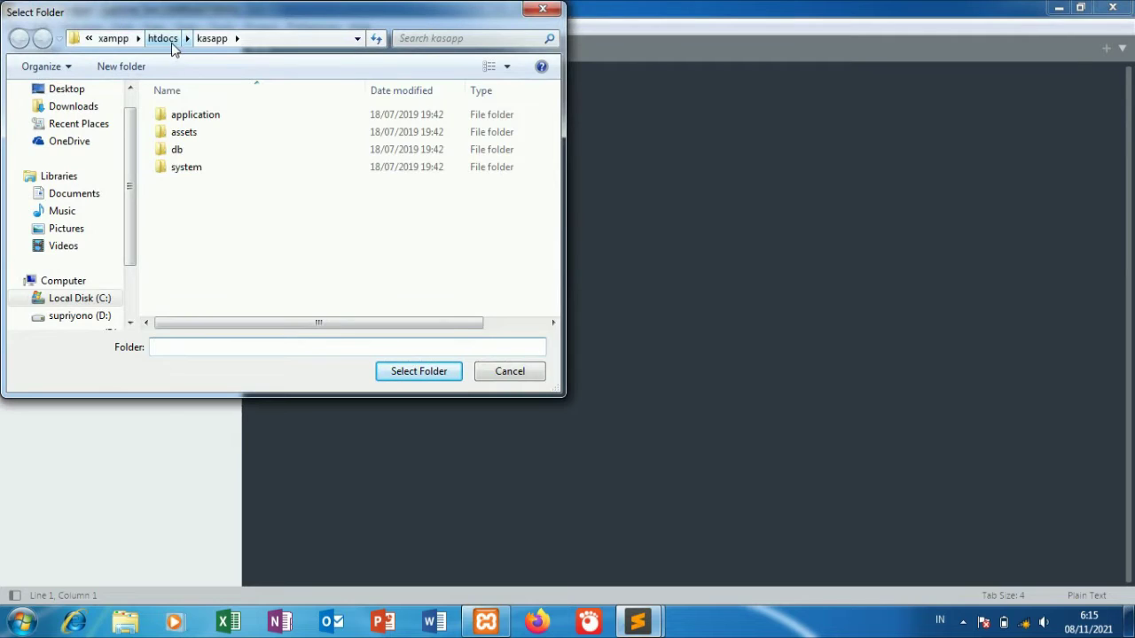
{"action": "left_click", "coordinate": [167, 41]}
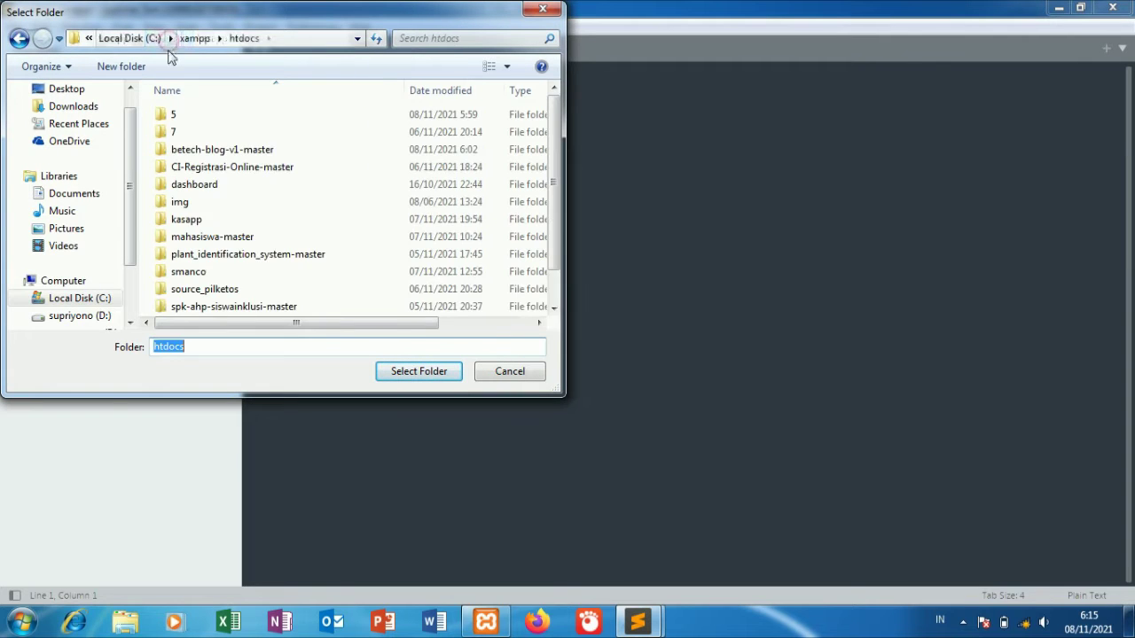
{"action": "left_click", "coordinate": [220, 149]}
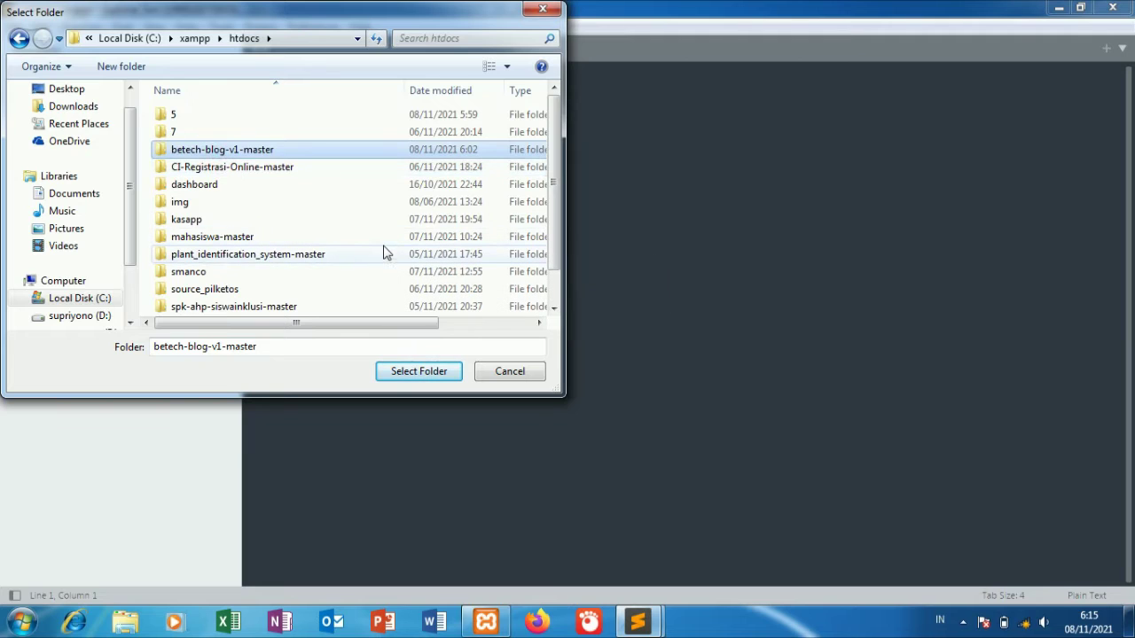
{"action": "left_click", "coordinate": [407, 373]}
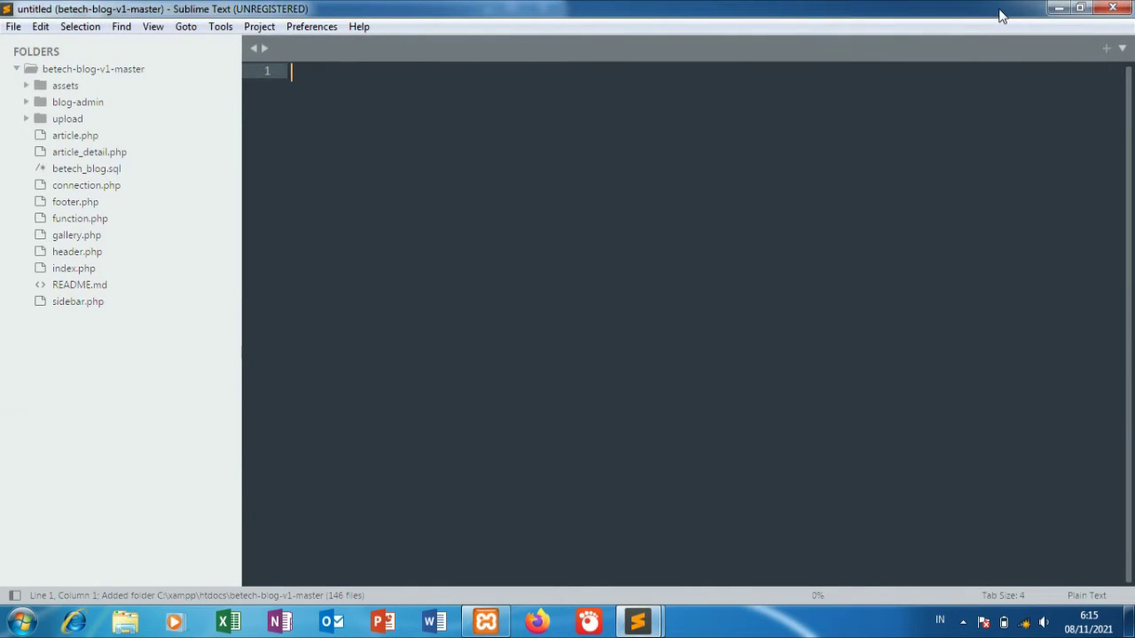
{"action": "left_click", "coordinate": [1058, 8]}
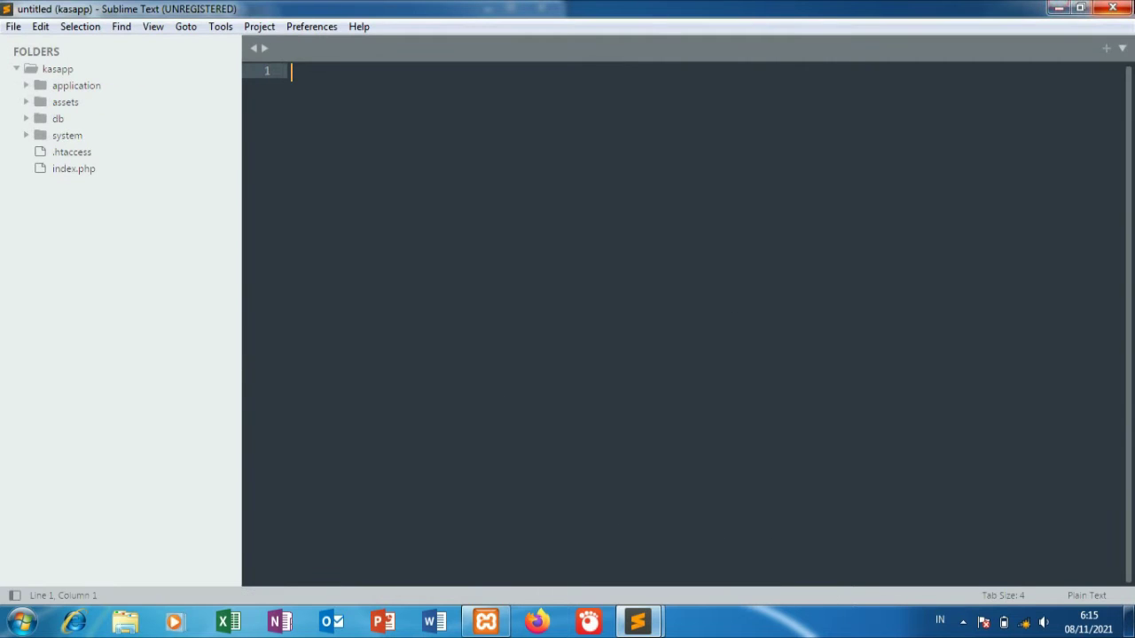
{"action": "left_click", "coordinate": [1059, 7]}
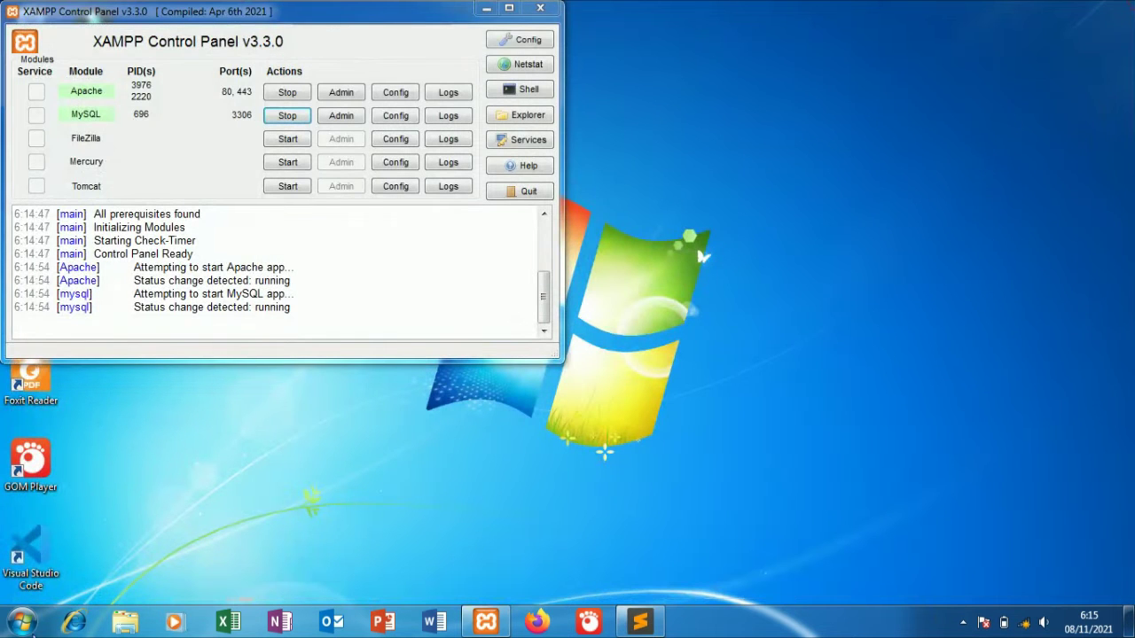
Step: Launch Chrome Browser and load localhost/phpmyadmin
{"action": "left_click", "coordinate": [32, 630]}
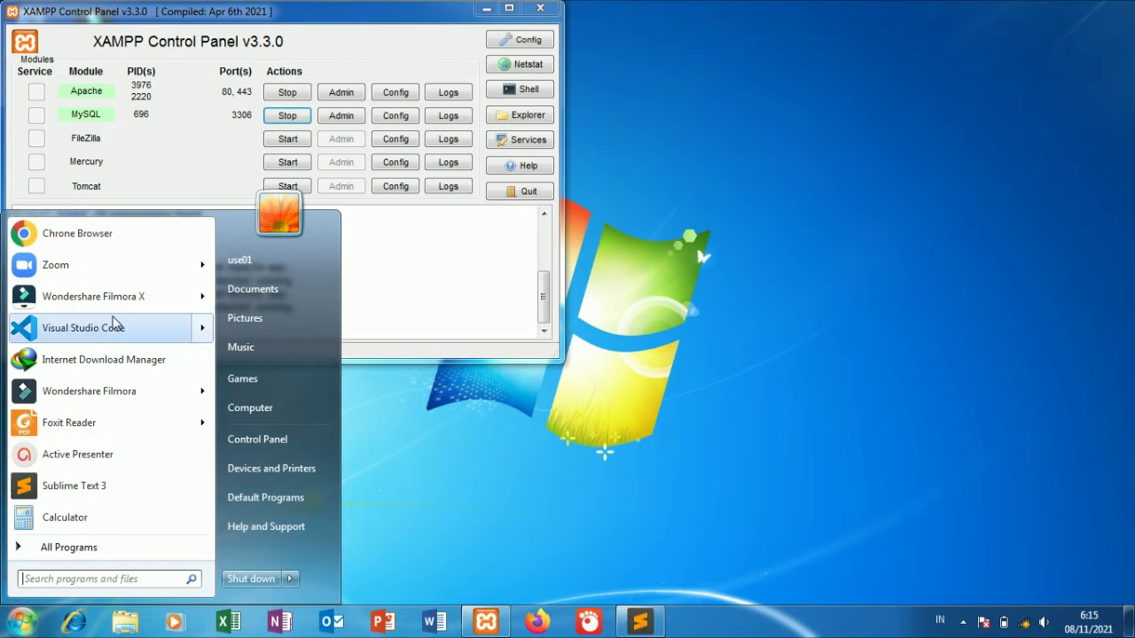
{"action": "left_click", "coordinate": [112, 233]}
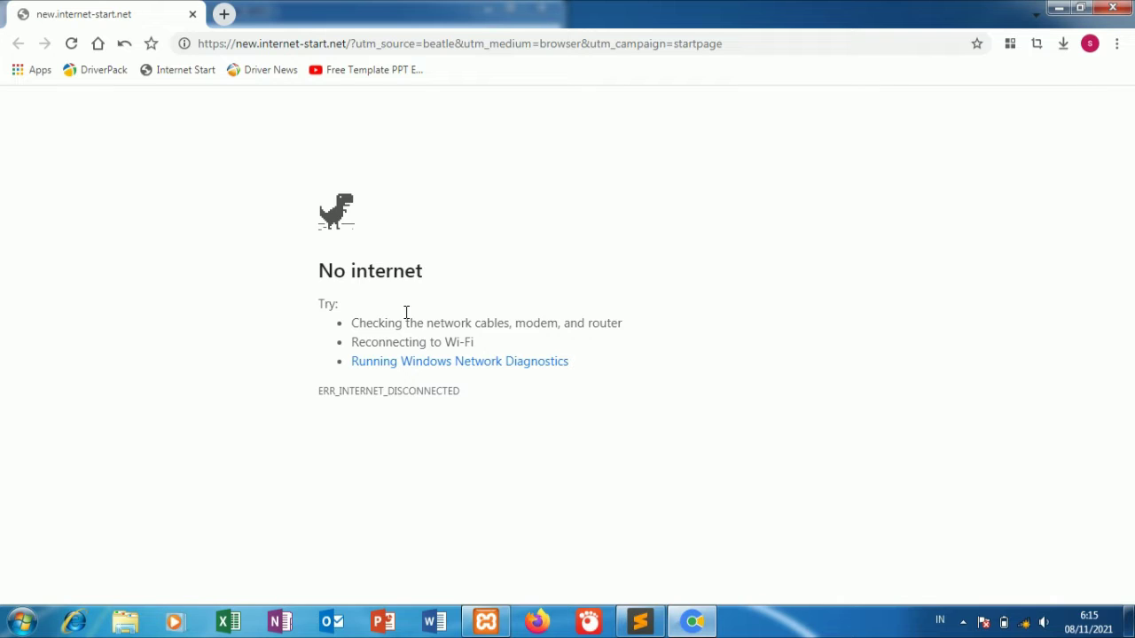
{"action": "left_click", "coordinate": [698, 44]}
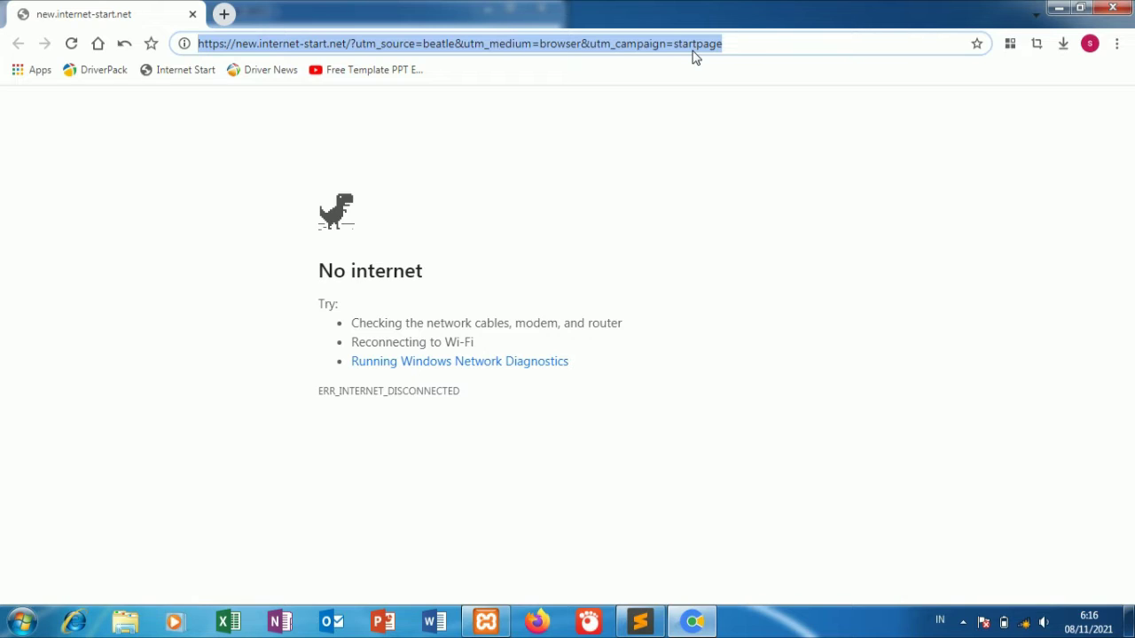
{"action": "type", "text": "l"}
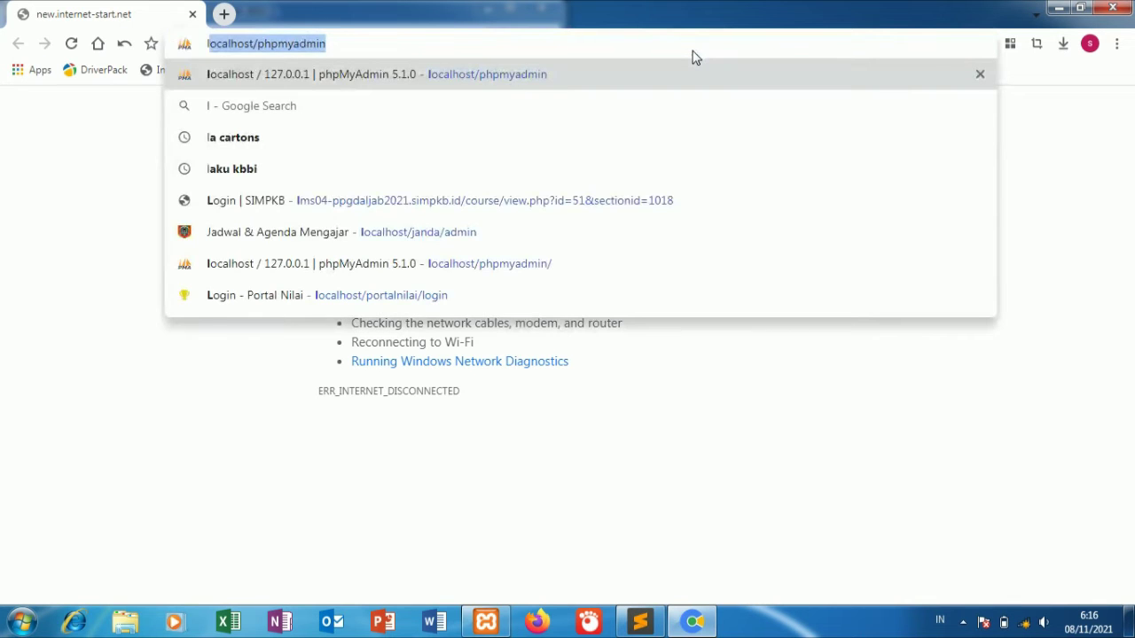
{"action": "key", "text": "Return"}
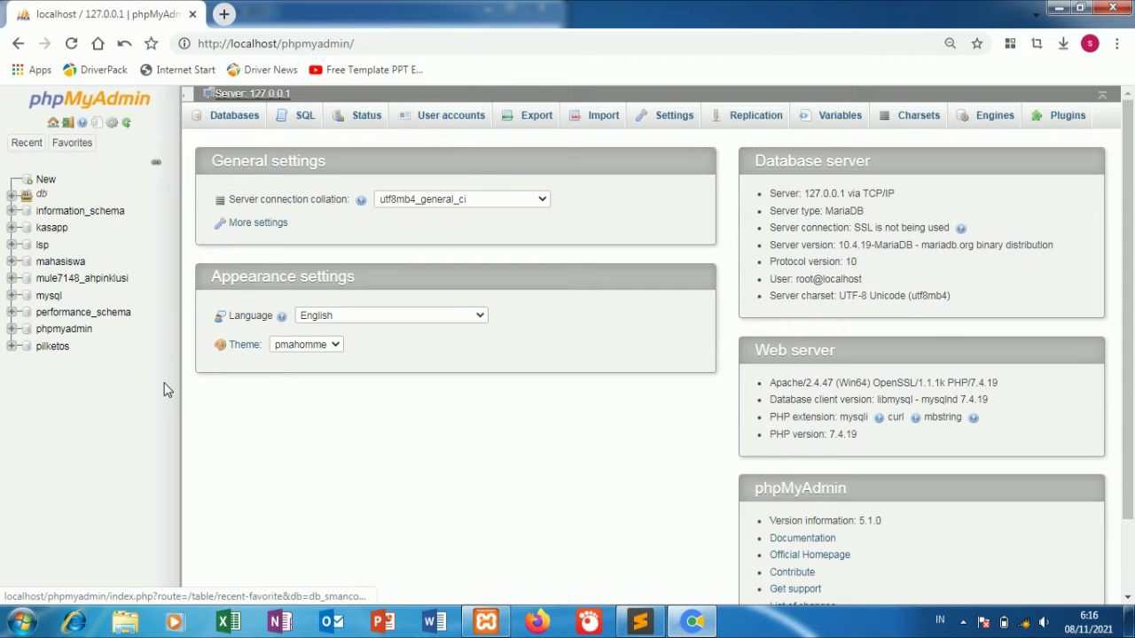
Step: Bring up the form for creating a new database and set its collation choice to the blank "Collation" entry
{"action": "left_click", "coordinate": [35, 179]}
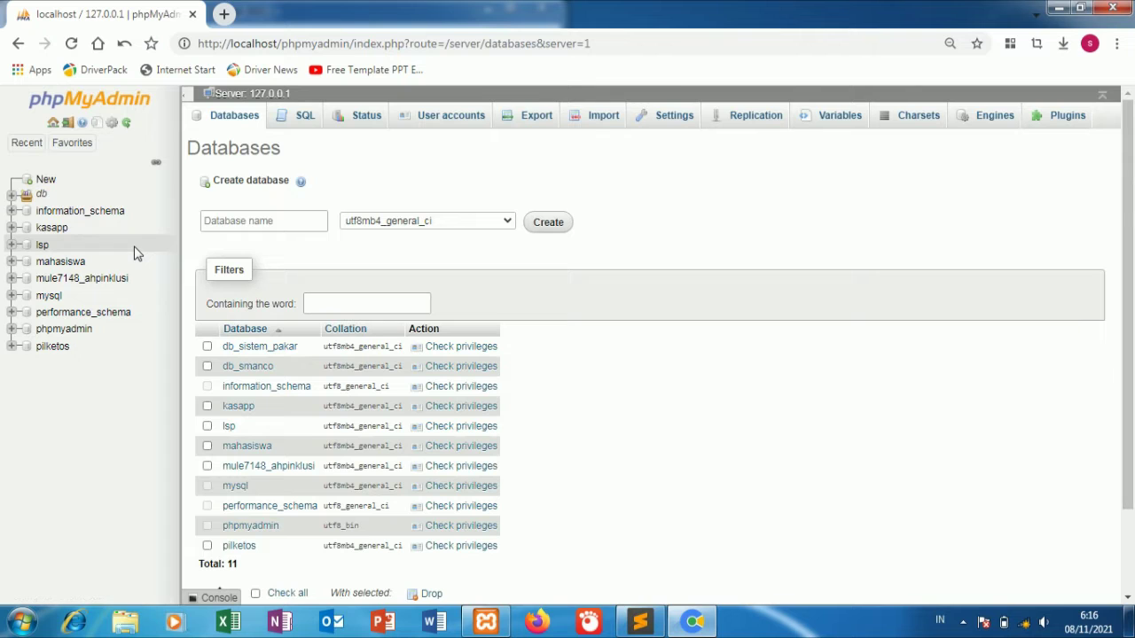
{"action": "left_click", "coordinate": [451, 222]}
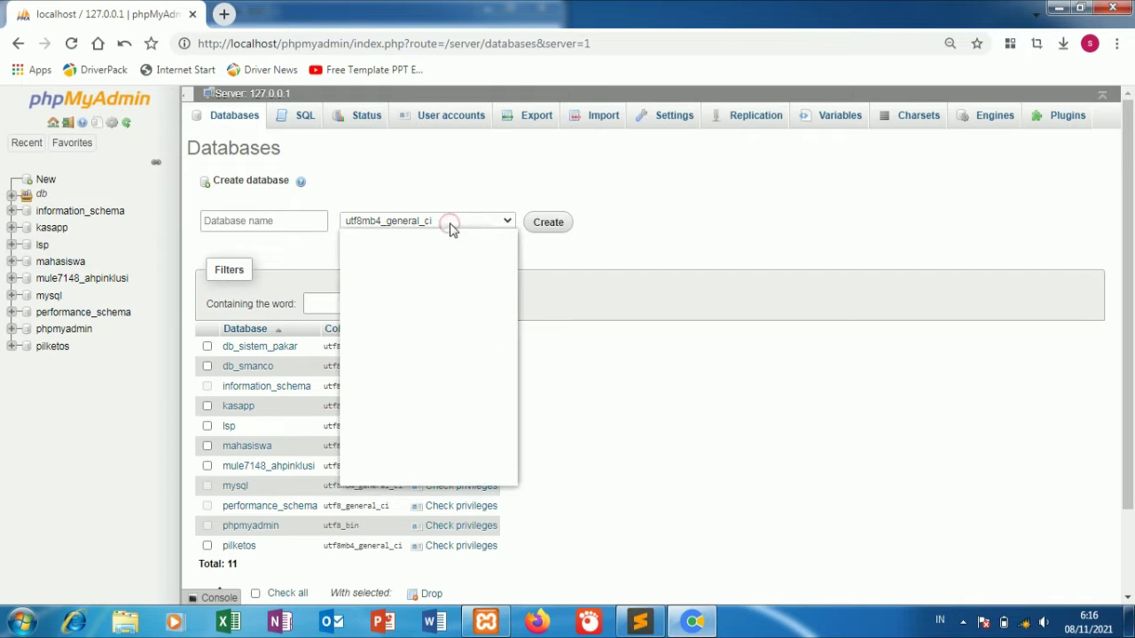
{"action": "scroll", "coordinate": [453, 279], "scroll_direction": "up", "scroll_amount": 20}
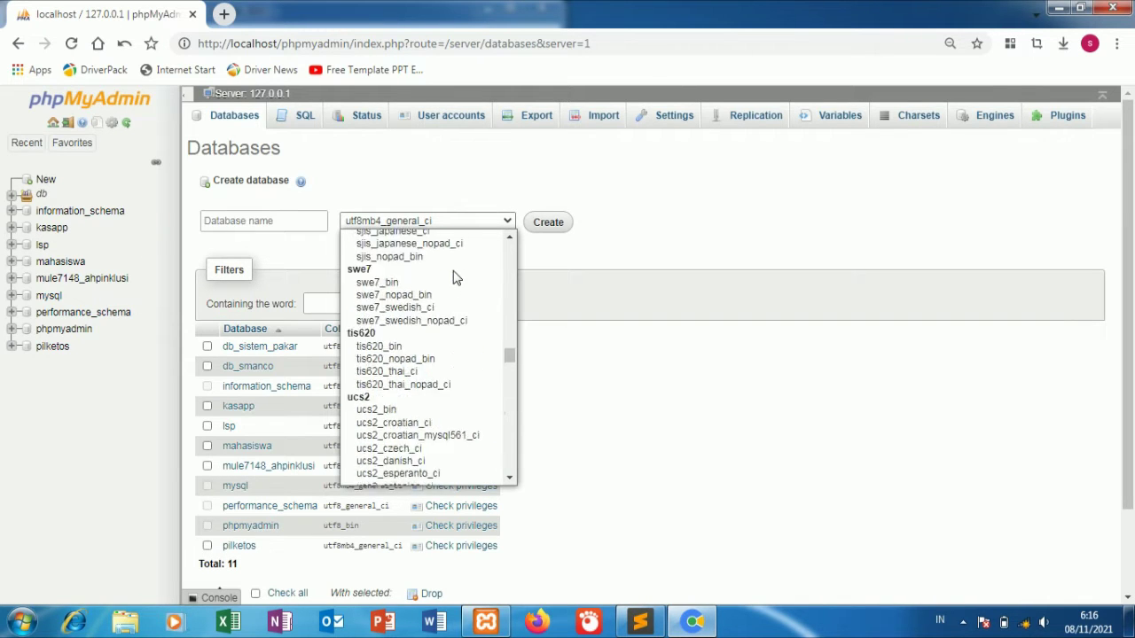
{"action": "scroll", "coordinate": [454, 278], "scroll_direction": "up", "scroll_amount": 15}
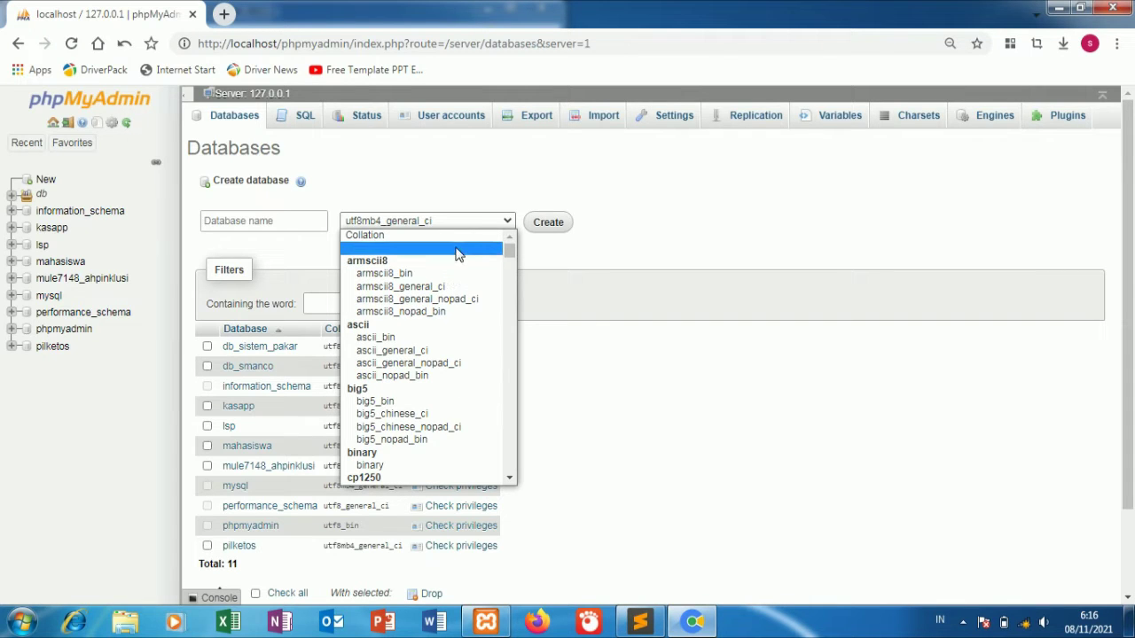
{"action": "left_click", "coordinate": [456, 238]}
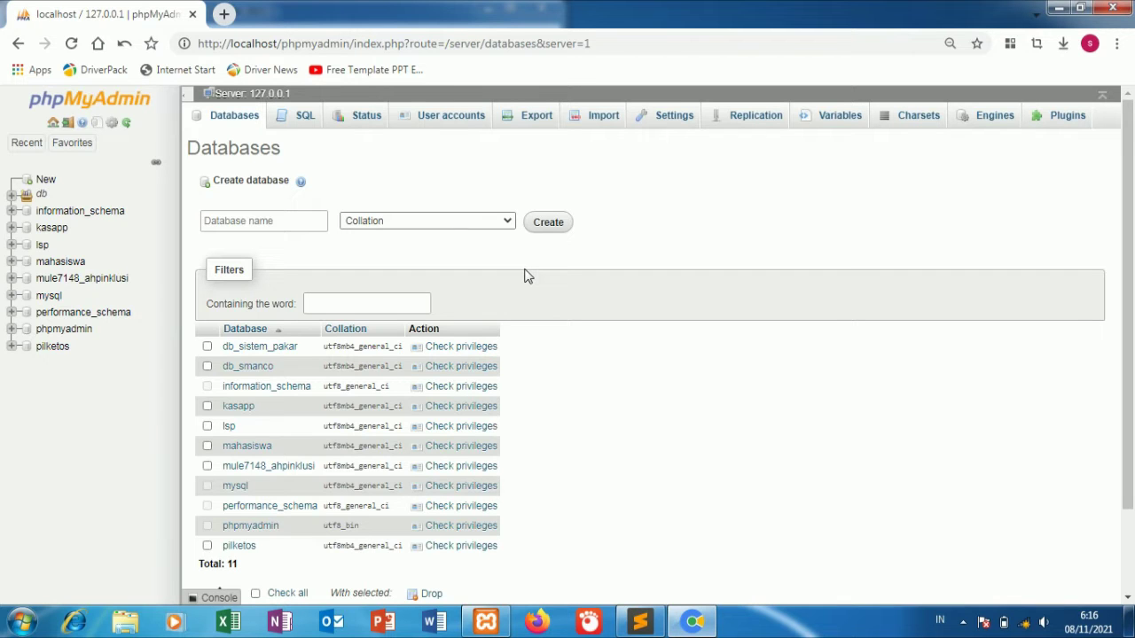
Step: Switch to Sublime Text and copy the root project folder's name, betech-blog-v1-master, from its rename field
{"action": "left_click", "coordinate": [642, 621]}
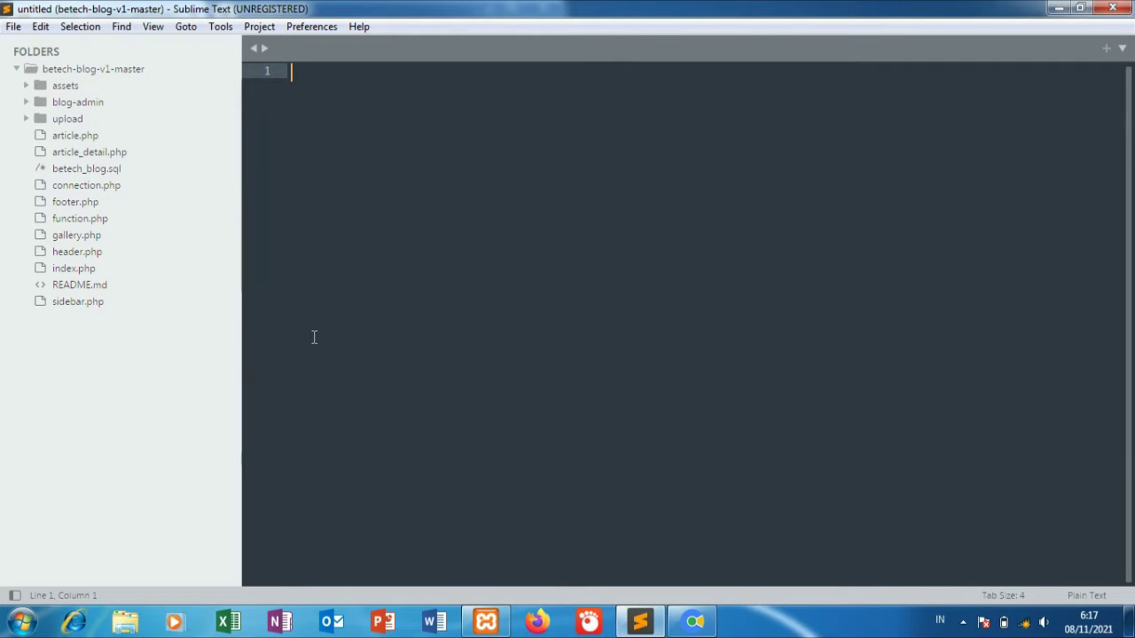
{"action": "right_click", "coordinate": [174, 83]}
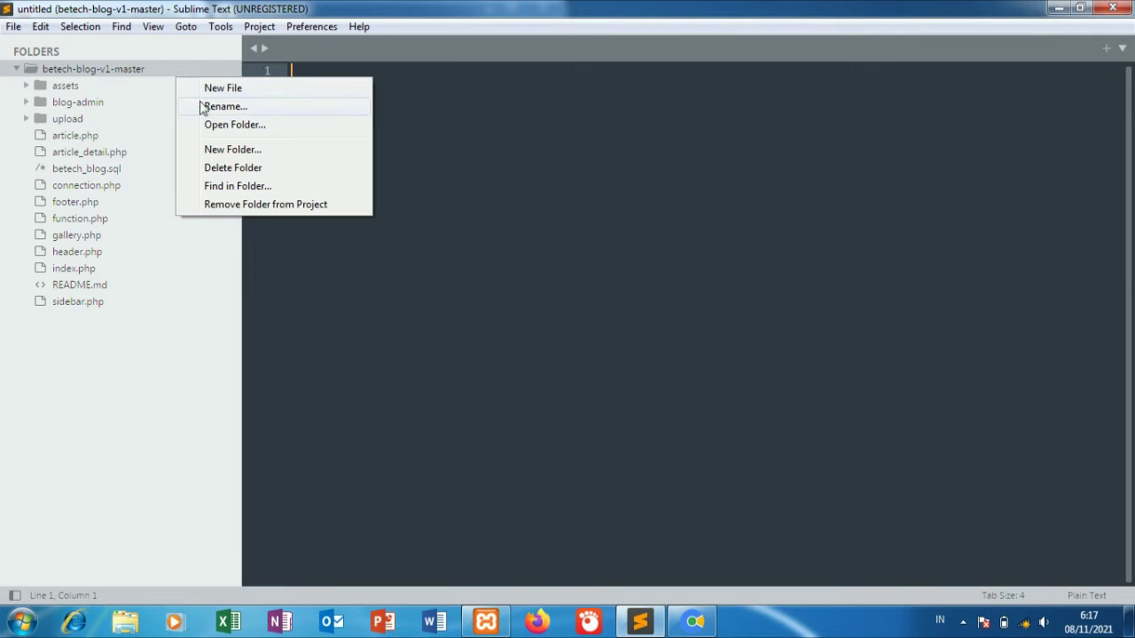
{"action": "left_click", "coordinate": [203, 106]}
{"action": "right_click", "coordinate": [185, 574]}
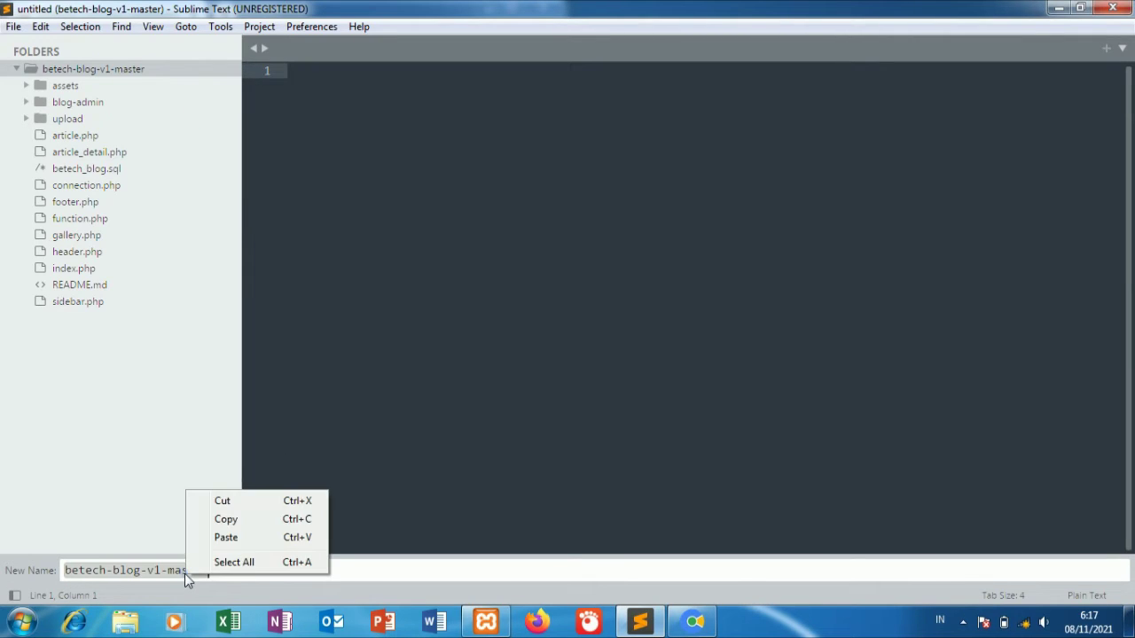
{"action": "left_click", "coordinate": [220, 519]}
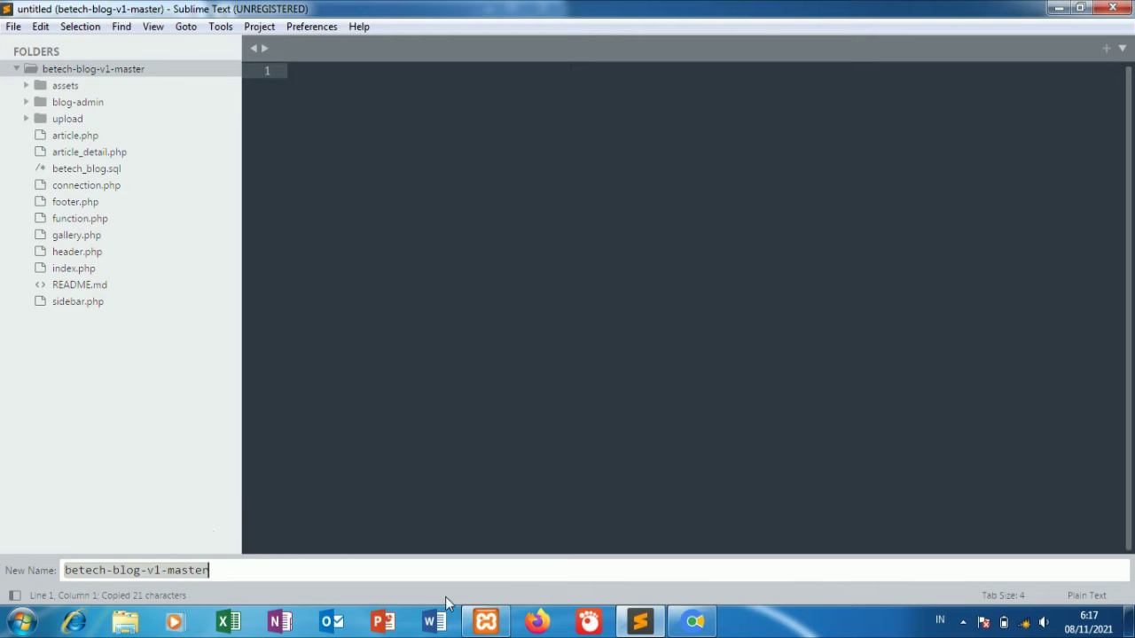
Step: Switch back to the browser and load localhost/betech-blog-v1-master in a new tab, using the copied folder name
{"action": "left_click", "coordinate": [694, 621]}
{"action": "left_click", "coordinate": [226, 14]}
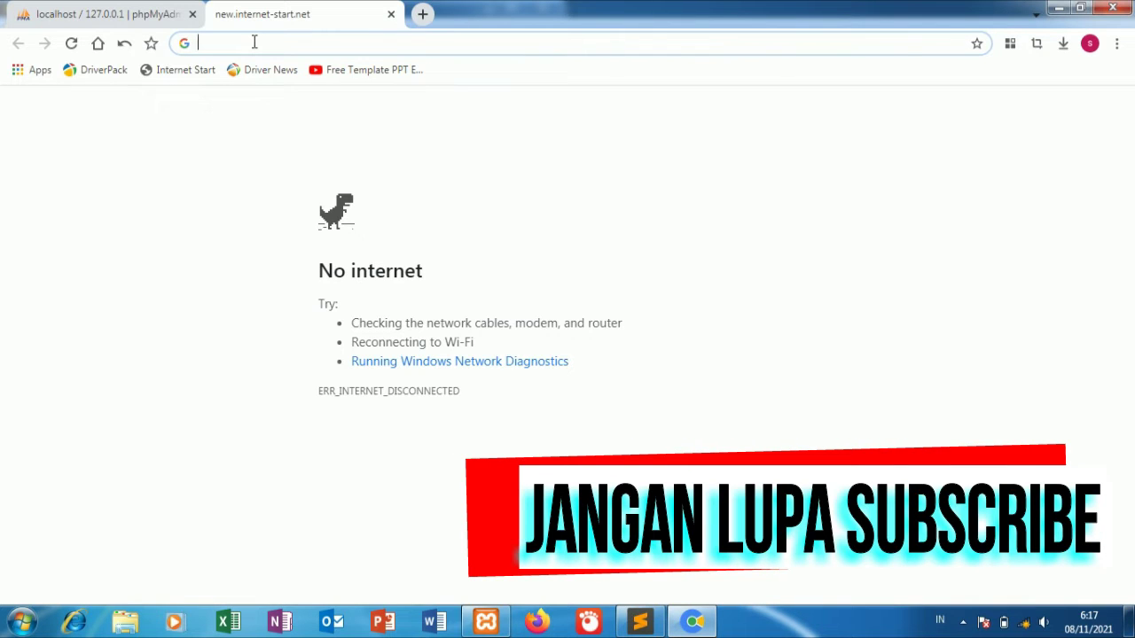
{"action": "type", "text": "localhost/phpmyadmin"}
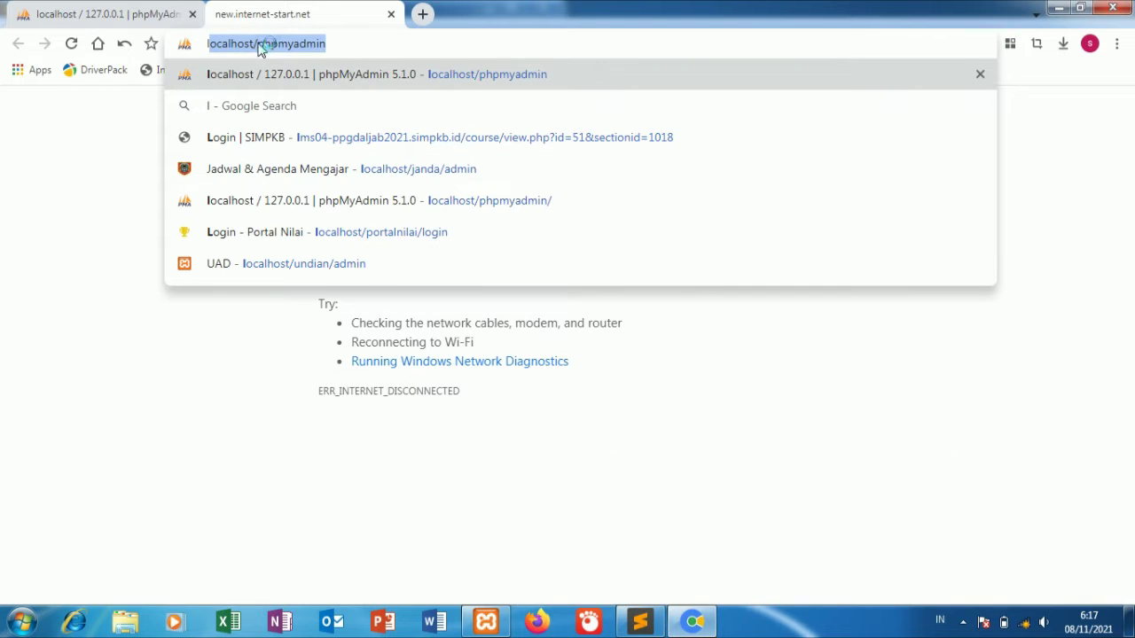
{"action": "left_click", "coordinate": [262, 46]}
{"action": "left_click_drag", "start_coordinate": [256, 45], "coordinate": [336, 37]}
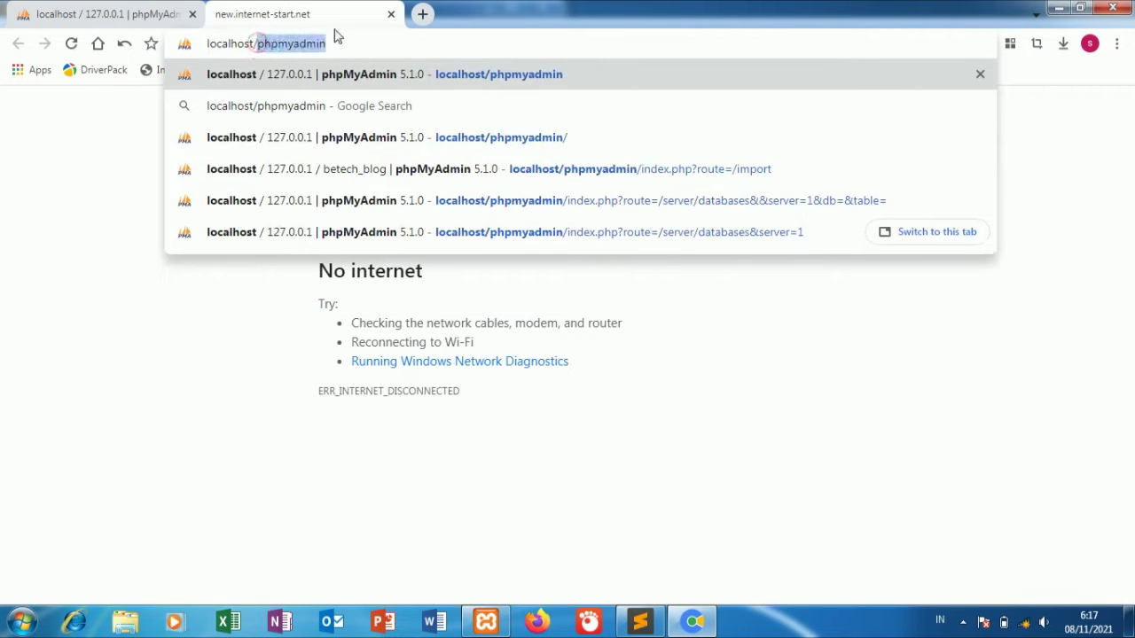
{"action": "right_click", "coordinate": [293, 53]}
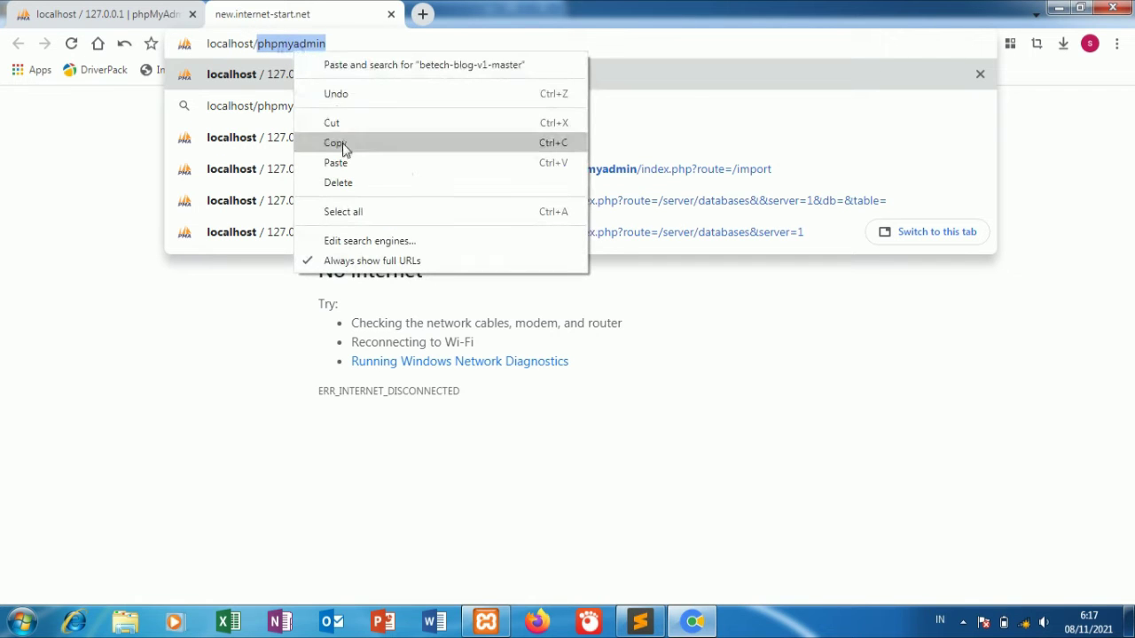
{"action": "left_click", "coordinate": [342, 160]}
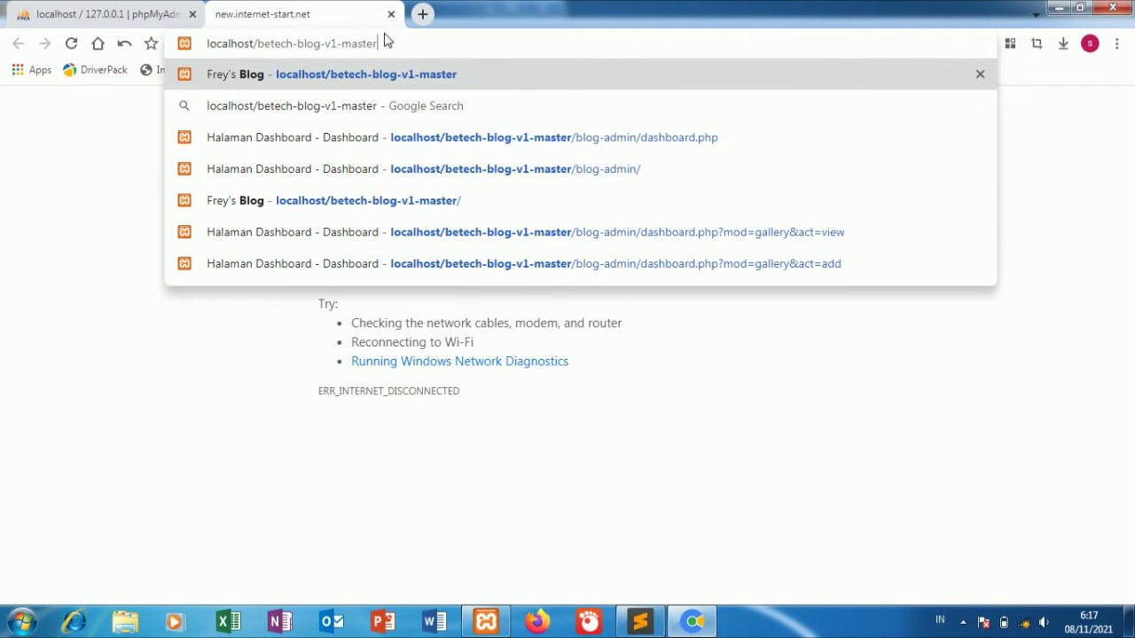
{"action": "key", "text": "Return"}
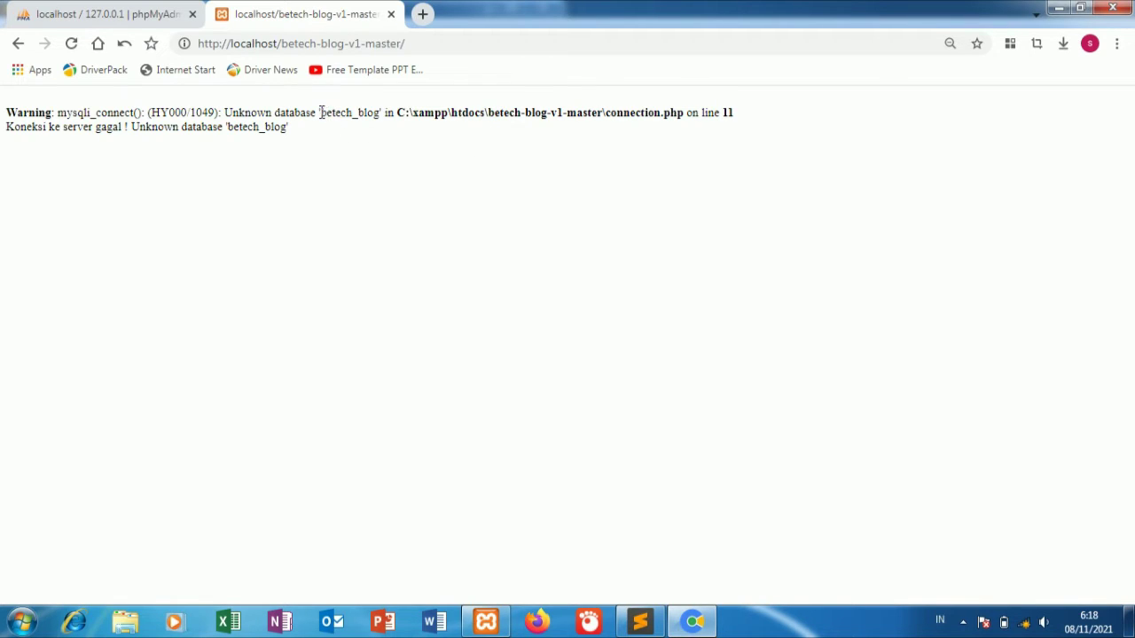
Step: Copy the database name betech_blog from the blog page's warning and create a database with that name in phpMyAdmin
{"action": "left_click_drag", "start_coordinate": [321, 112], "coordinate": [379, 116]}
{"action": "right_click", "coordinate": [371, 115]}
{"action": "left_click", "coordinate": [390, 125]}
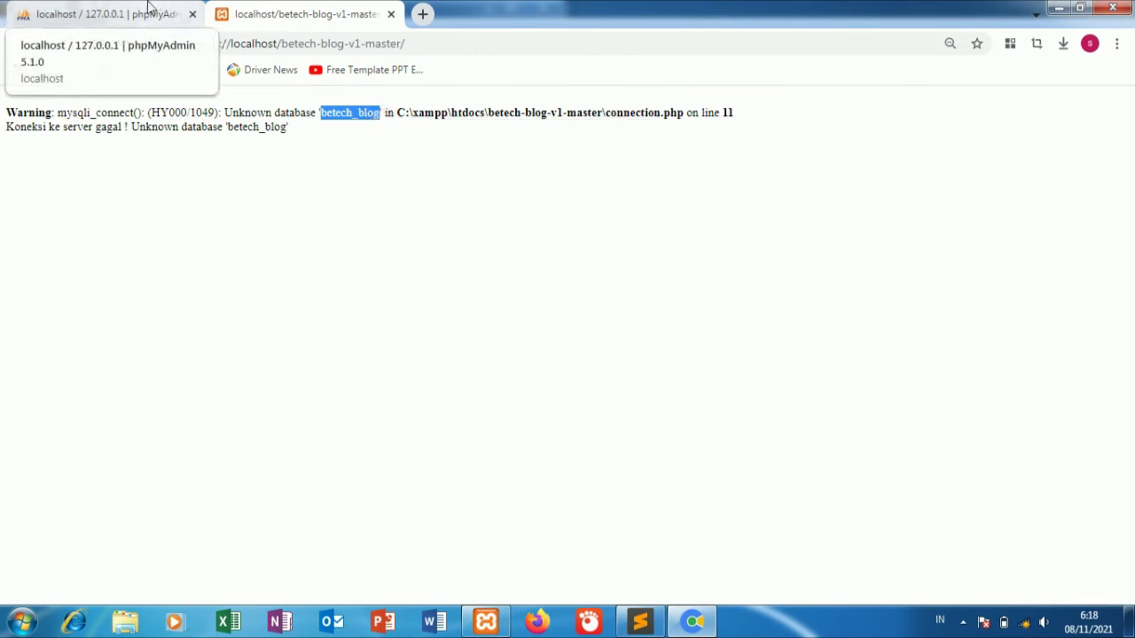
{"action": "left_click", "coordinate": [109, 9]}
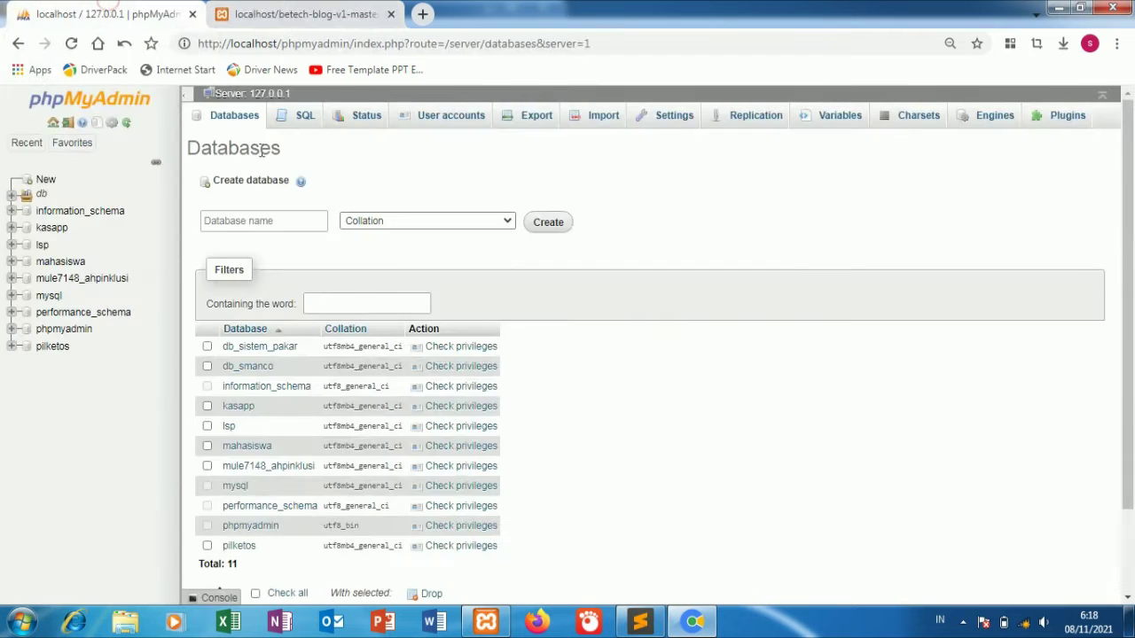
{"action": "right_click", "coordinate": [283, 219]}
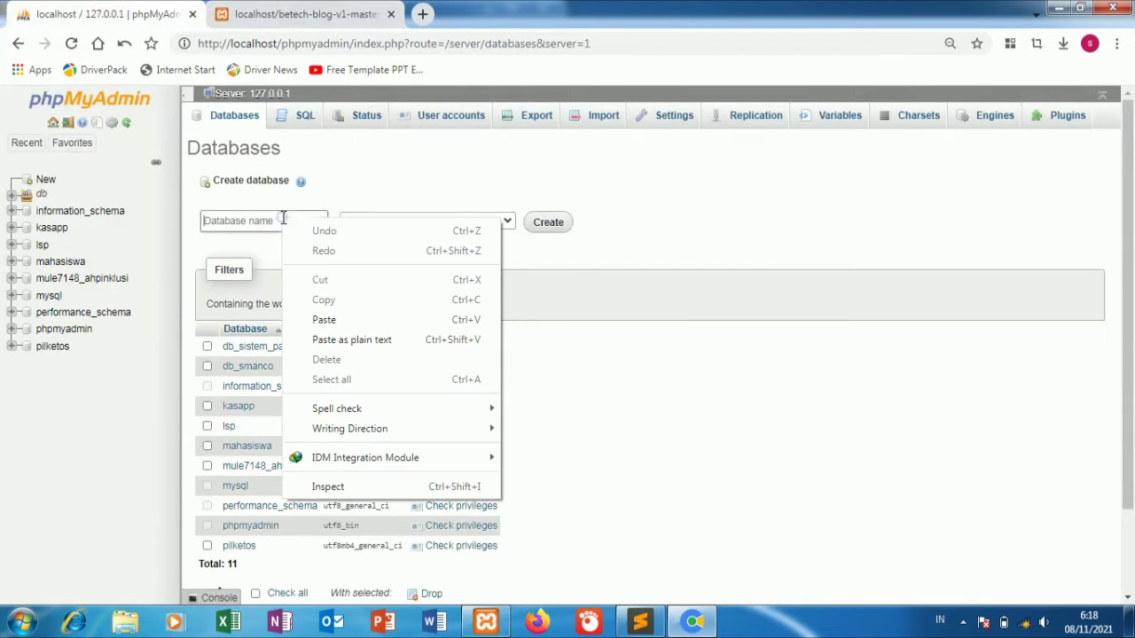
{"action": "left_click", "coordinate": [335, 319]}
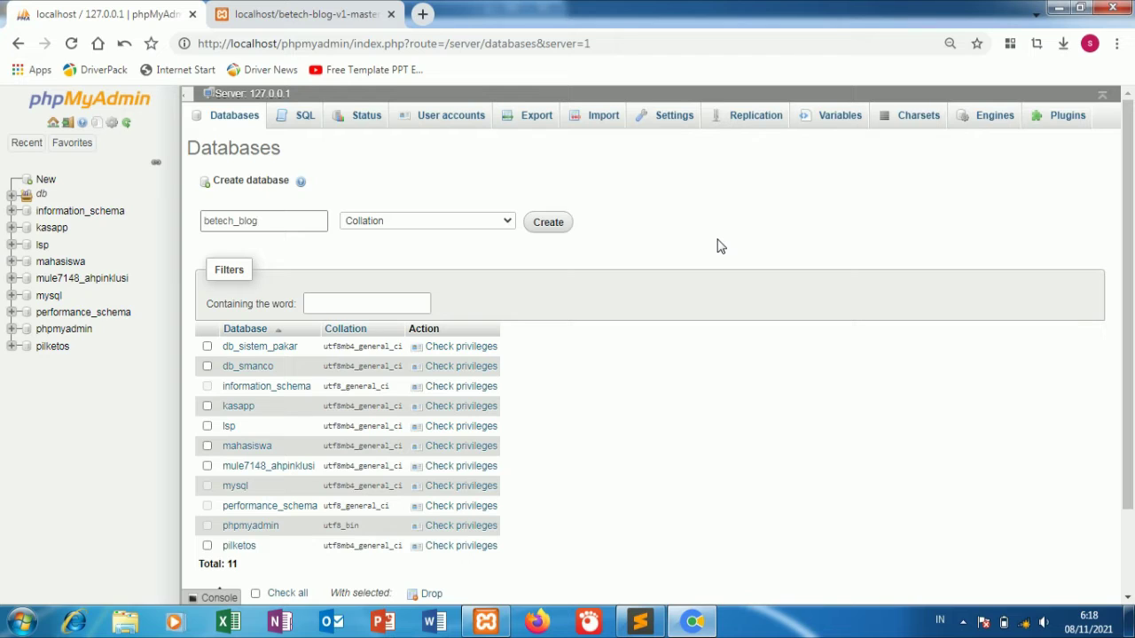
{"action": "left_click", "coordinate": [559, 224]}
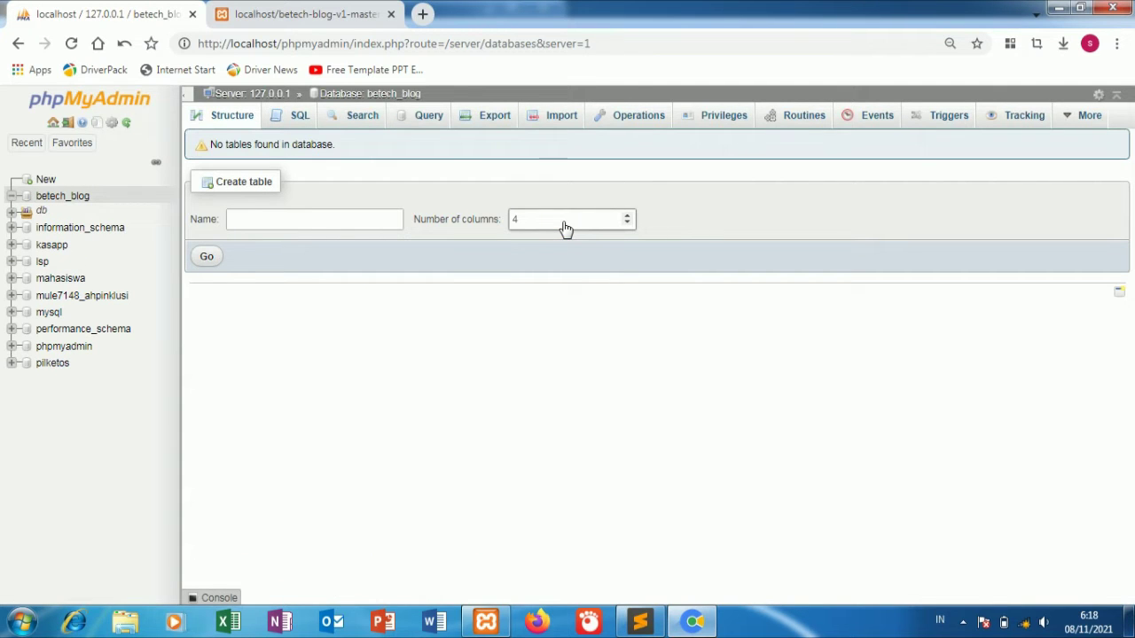
Step: Import betech_blog.sql from the betech-blog-v1-master folder into the betech_blog database in SQL format
{"action": "left_click", "coordinate": [550, 127]}
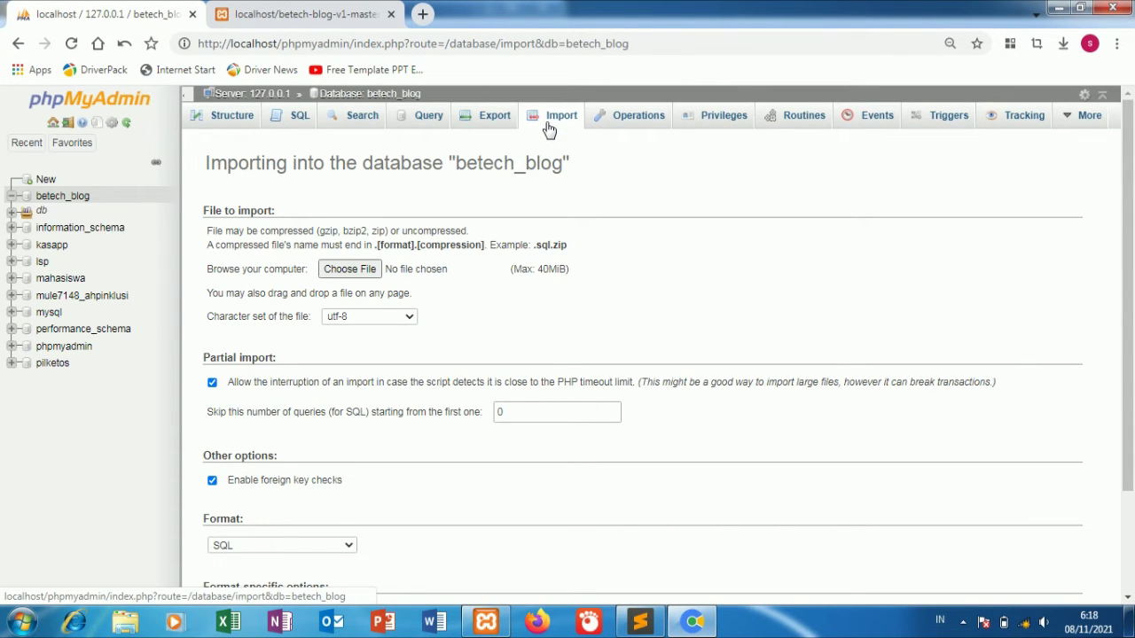
{"action": "left_click", "coordinate": [369, 270]}
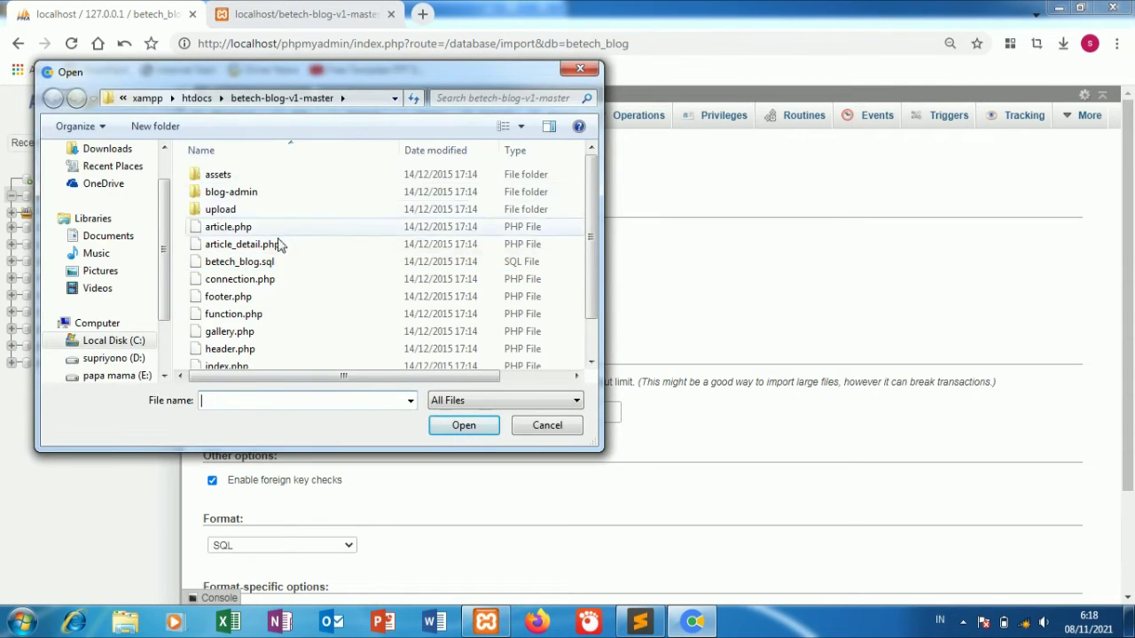
{"action": "left_click", "coordinate": [280, 263]}
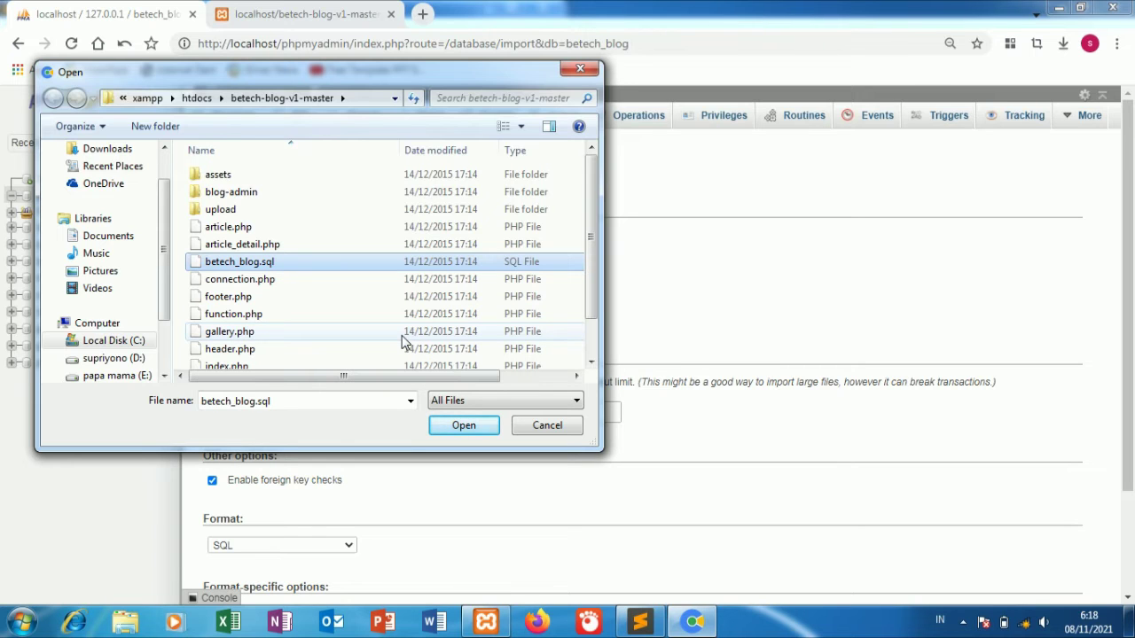
{"action": "left_click", "coordinate": [463, 424]}
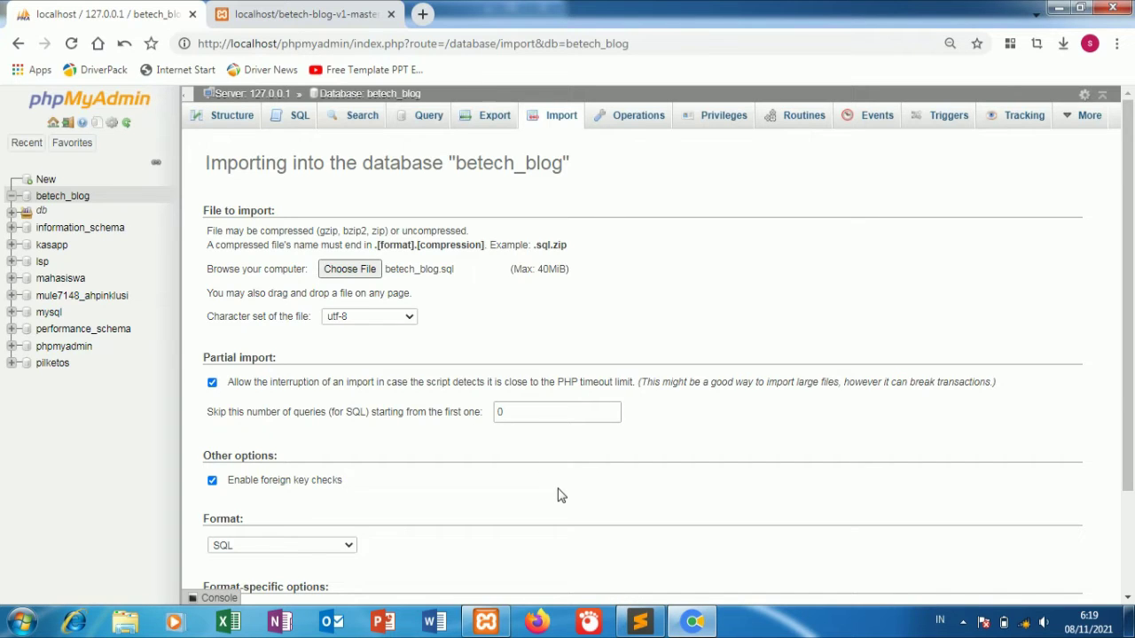
{"action": "scroll", "coordinate": [811, 498], "scroll_direction": "down", "scroll_amount": 2}
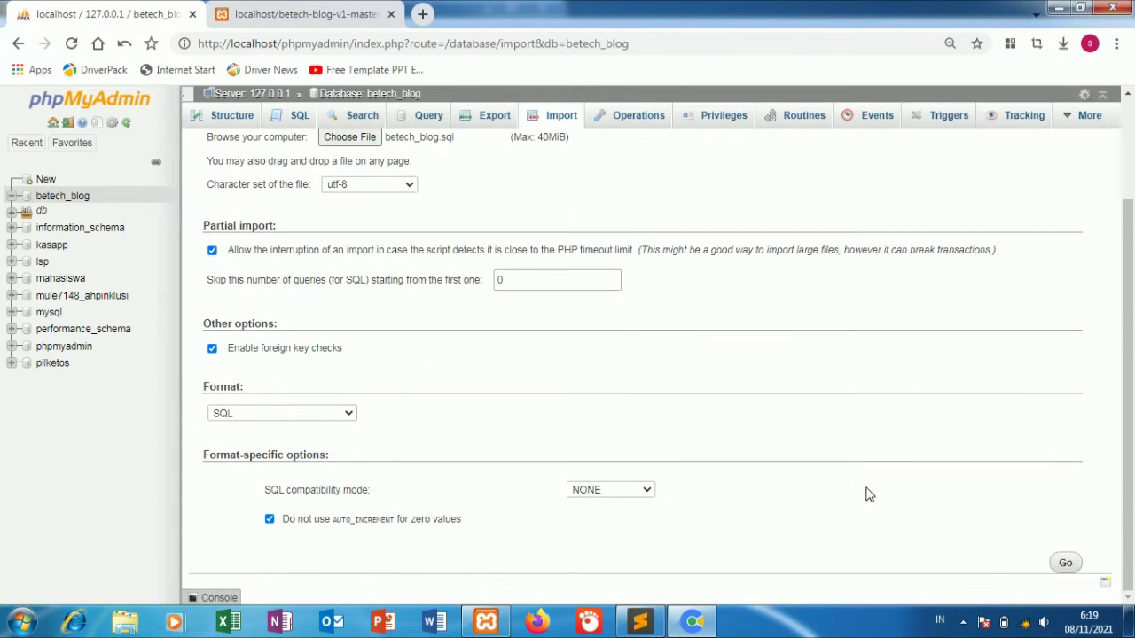
{"action": "left_click", "coordinate": [1064, 561]}
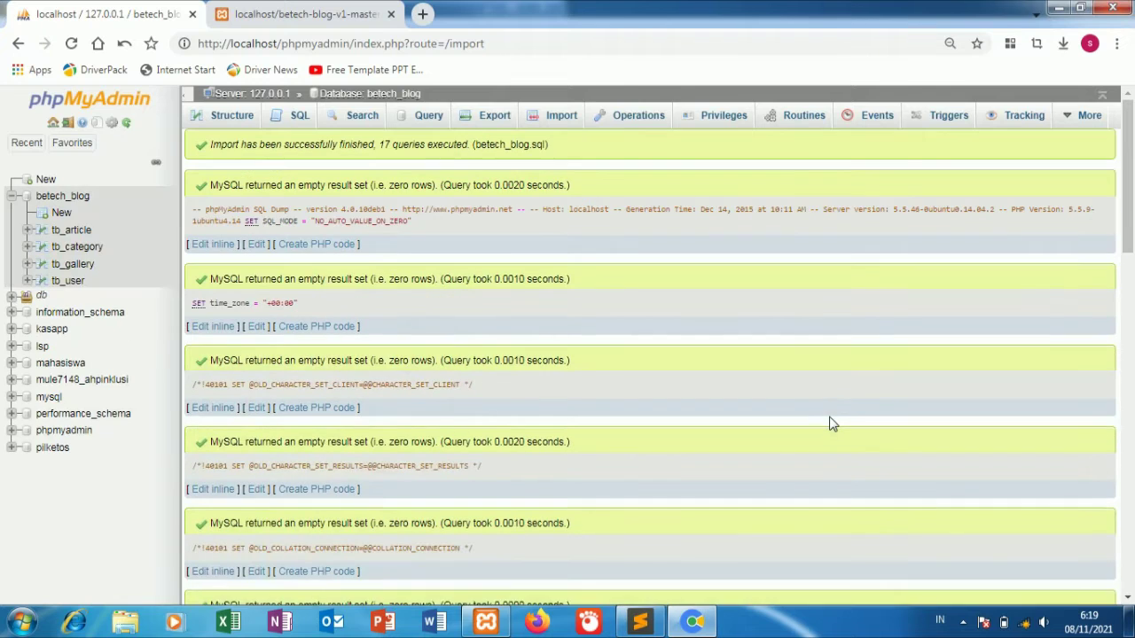
Step: Reload the blog's home page in its own browser tab and look through the articles down to the Galeri Foto section
{"action": "left_click", "coordinate": [288, 8]}
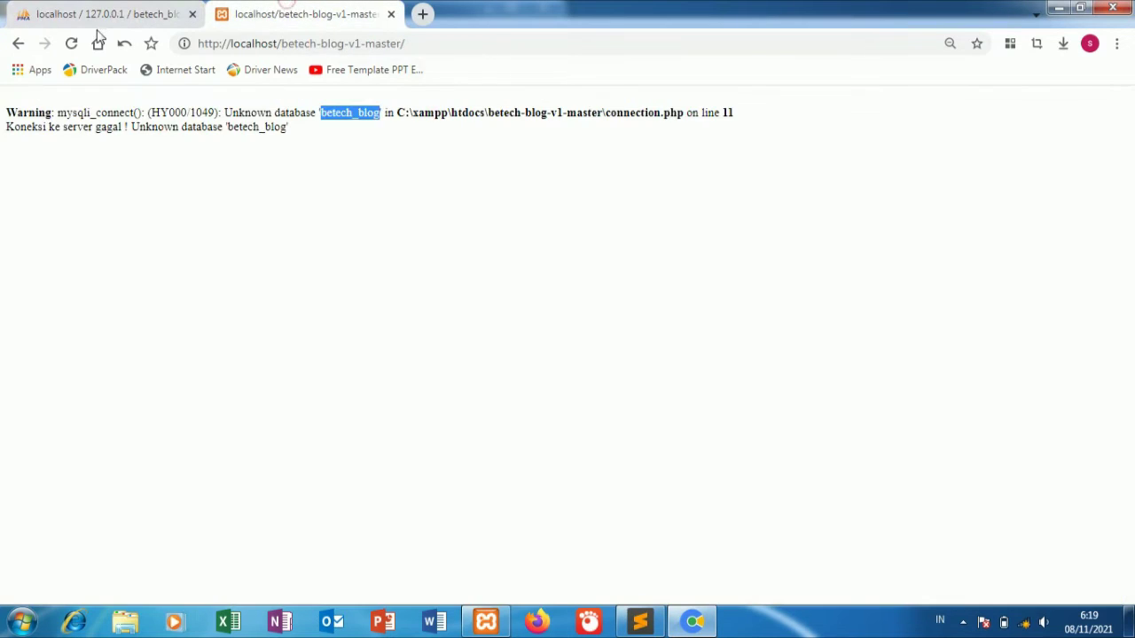
{"action": "left_click", "coordinate": [71, 42]}
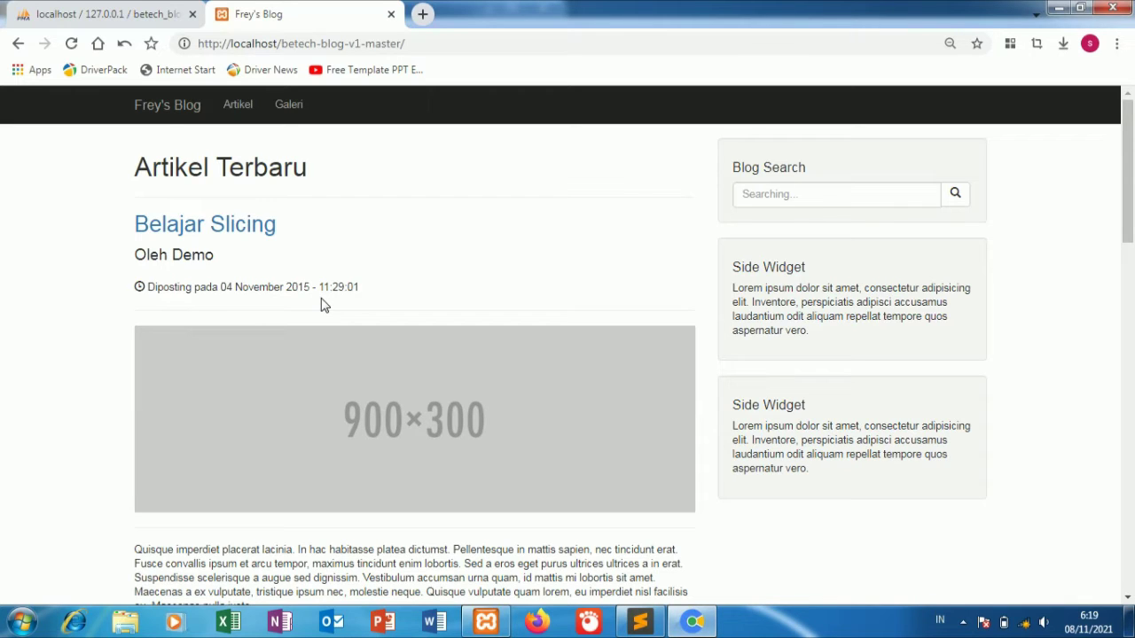
{"action": "scroll", "coordinate": [327, 323], "scroll_direction": "down", "scroll_amount": 9}
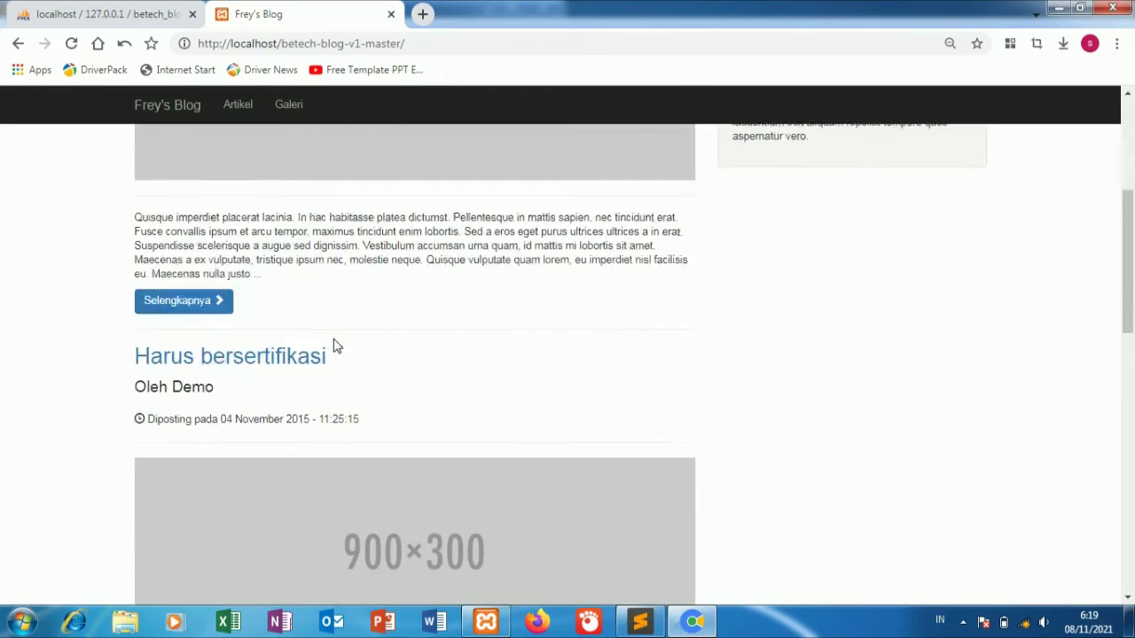
{"action": "scroll", "coordinate": [333, 346], "scroll_direction": "down", "scroll_amount": 5}
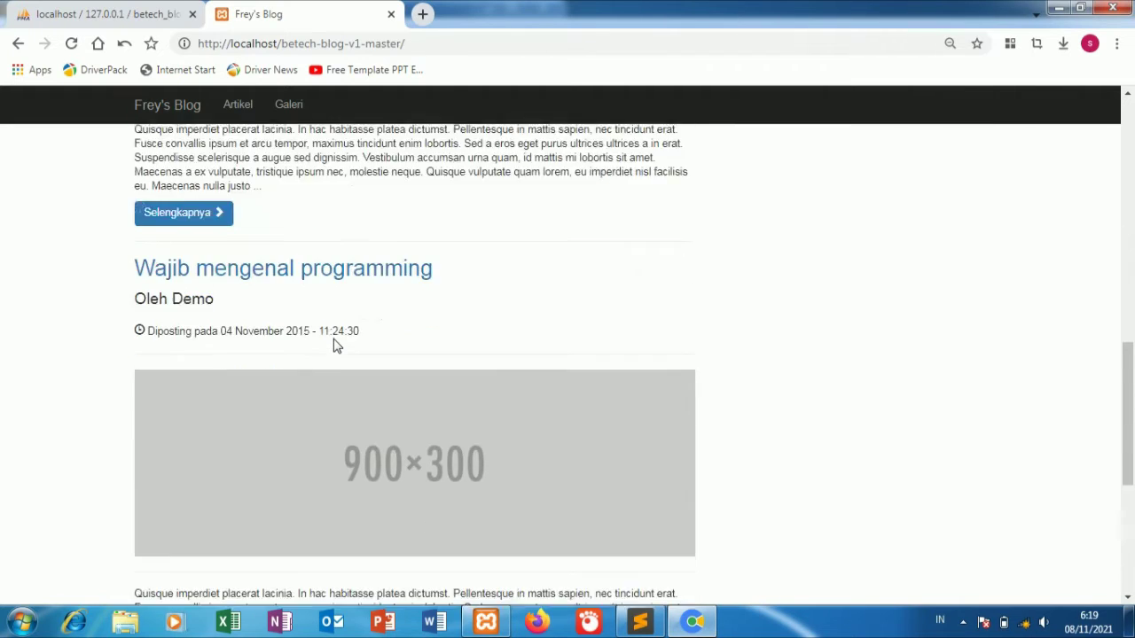
{"action": "scroll", "coordinate": [336, 345], "scroll_direction": "down", "scroll_amount": 1}
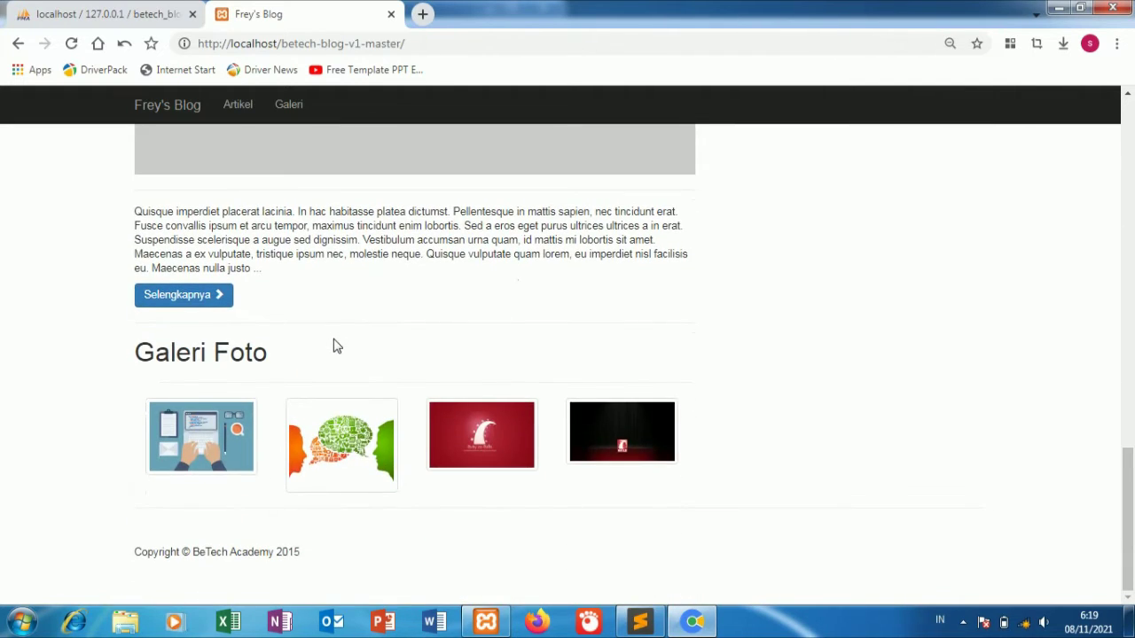
{"action": "scroll", "coordinate": [335, 345], "scroll_direction": "up", "scroll_amount": 2}
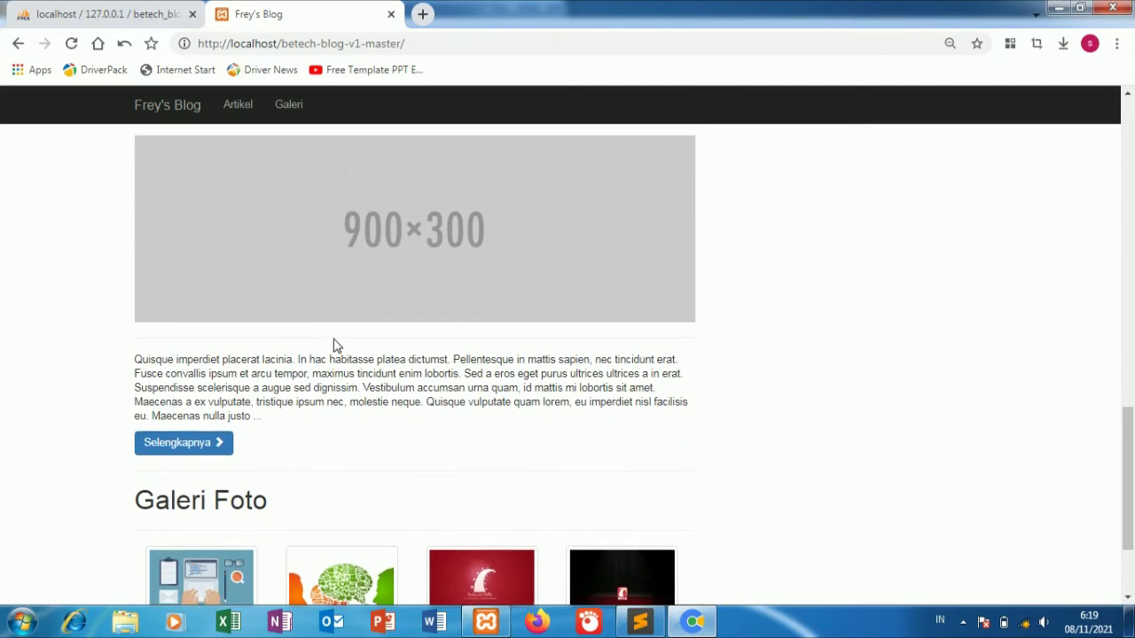
{"action": "scroll", "coordinate": [337, 346], "scroll_direction": "down", "scroll_amount": 1}
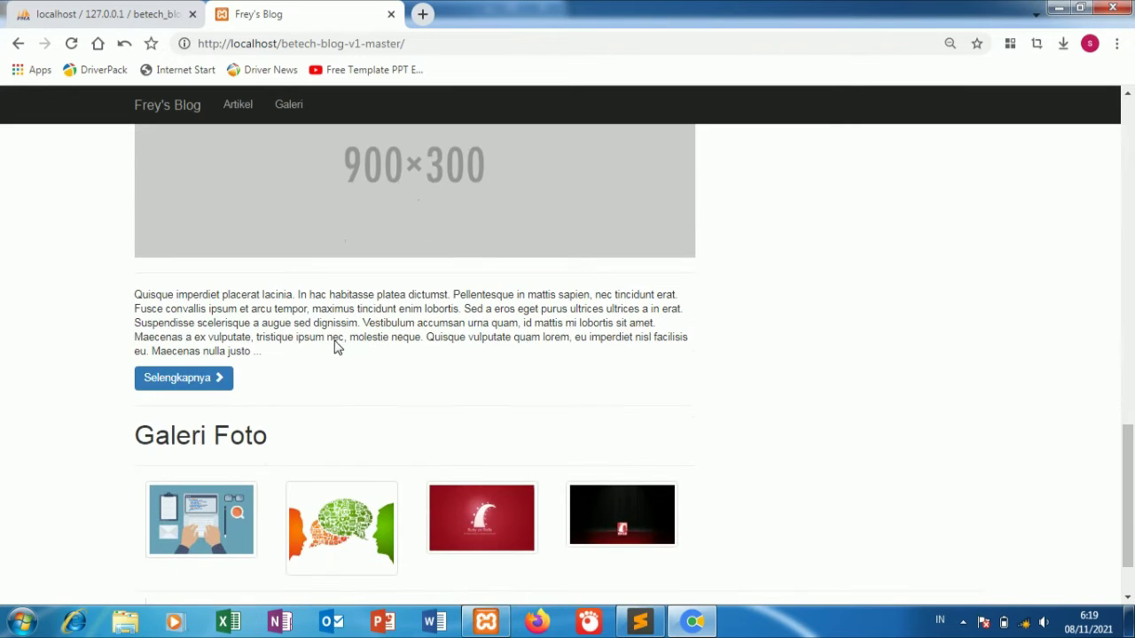
Step: View the full text of the last article above the photo gallery and return to the blog's home page
{"action": "left_click", "coordinate": [210, 381]}
{"action": "scroll", "coordinate": [520, 369], "scroll_direction": "down", "scroll_amount": 2}
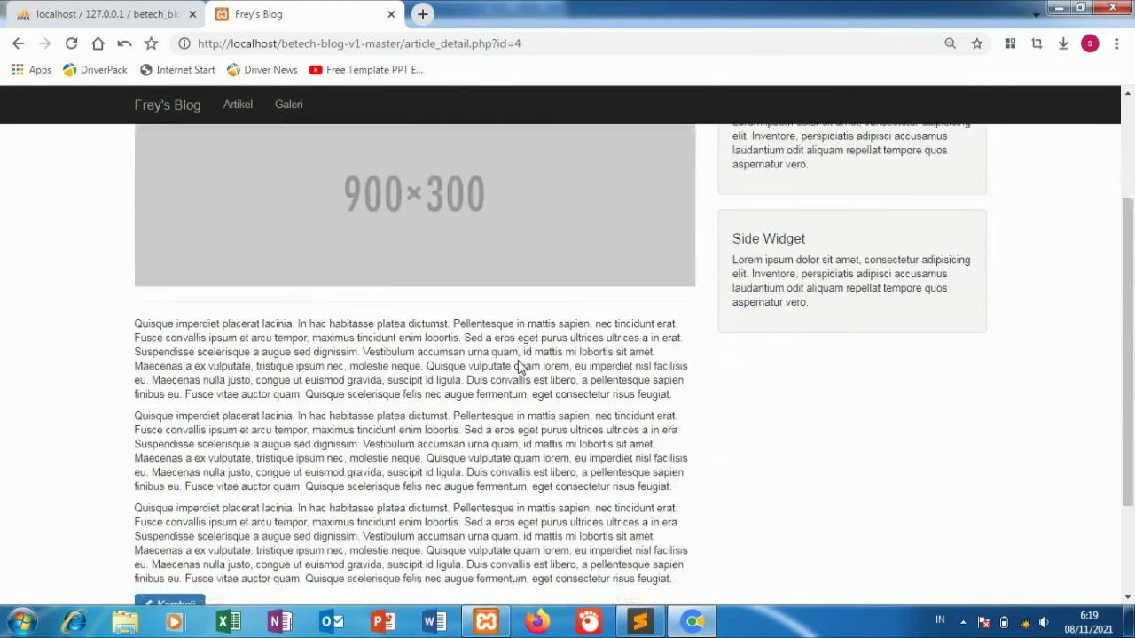
{"action": "scroll", "coordinate": [520, 368], "scroll_direction": "down", "scroll_amount": 1}
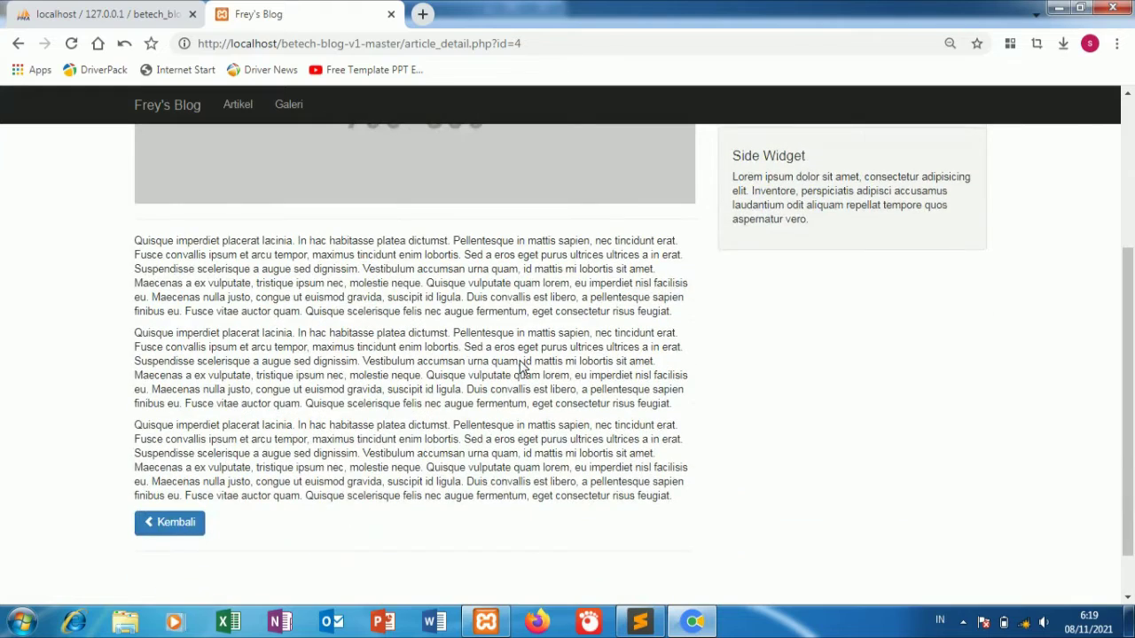
{"action": "scroll", "coordinate": [520, 363], "scroll_direction": "down", "scroll_amount": 1}
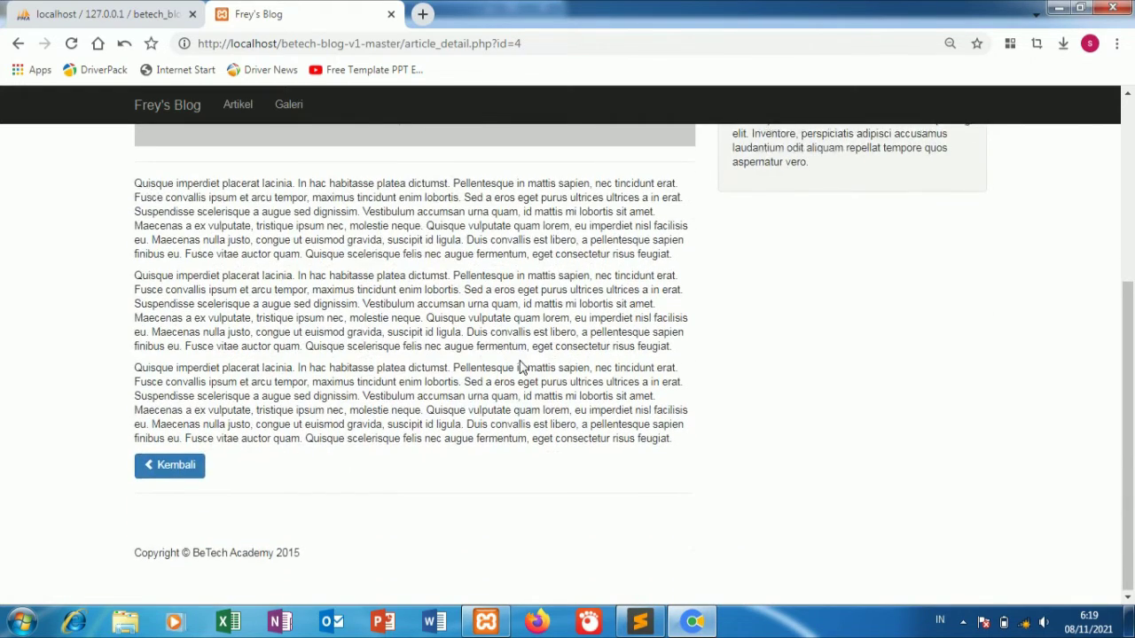
{"action": "scroll", "coordinate": [520, 360], "scroll_direction": "up", "scroll_amount": 1}
{"action": "scroll", "coordinate": [520, 360], "scroll_direction": "down", "scroll_amount": 1}
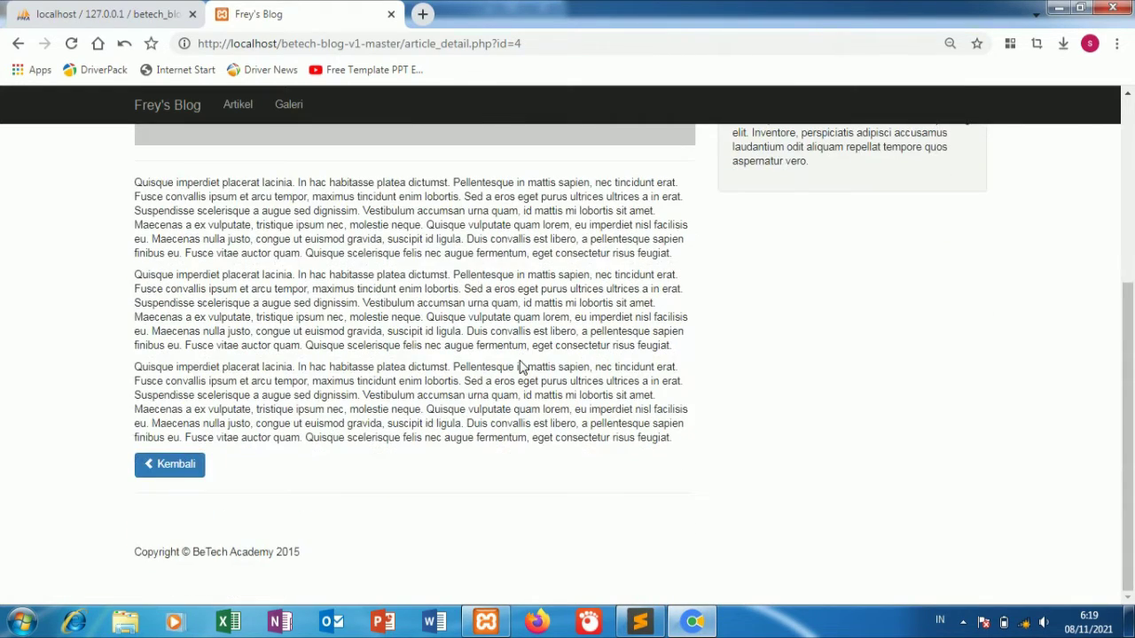
{"action": "scroll", "coordinate": [520, 360], "scroll_direction": "up", "scroll_amount": 3}
{"action": "scroll", "coordinate": [521, 364], "scroll_direction": "down", "scroll_amount": 3}
{"action": "scroll", "coordinate": [521, 366], "scroll_direction": "up", "scroll_amount": 4}
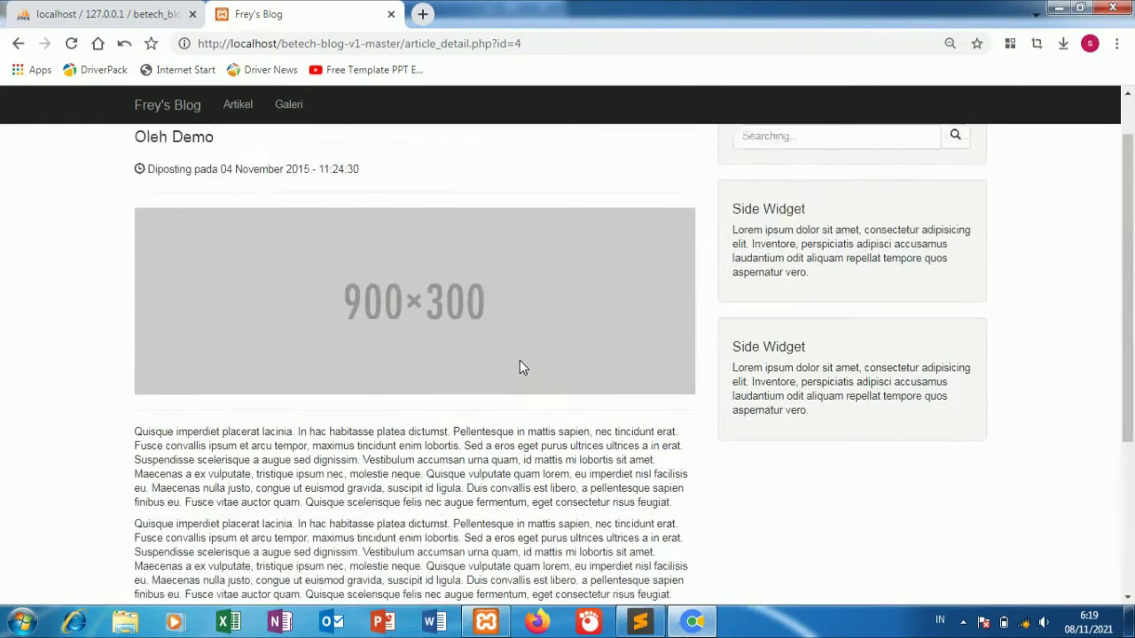
{"action": "scroll", "coordinate": [519, 360], "scroll_direction": "down", "scroll_amount": 4}
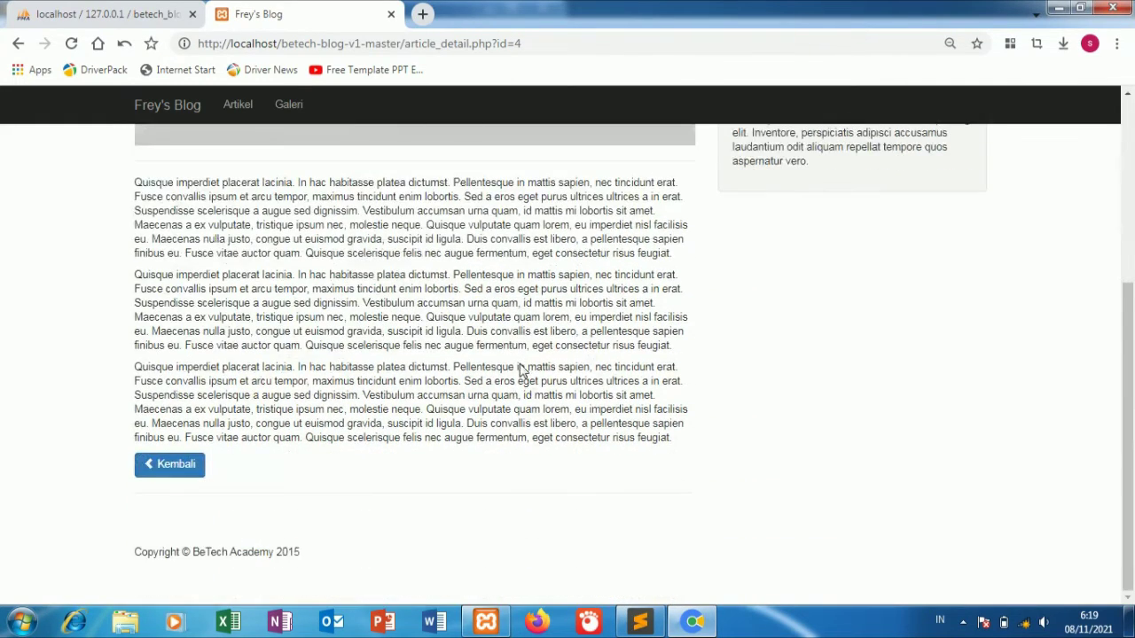
{"action": "left_click", "coordinate": [196, 468]}
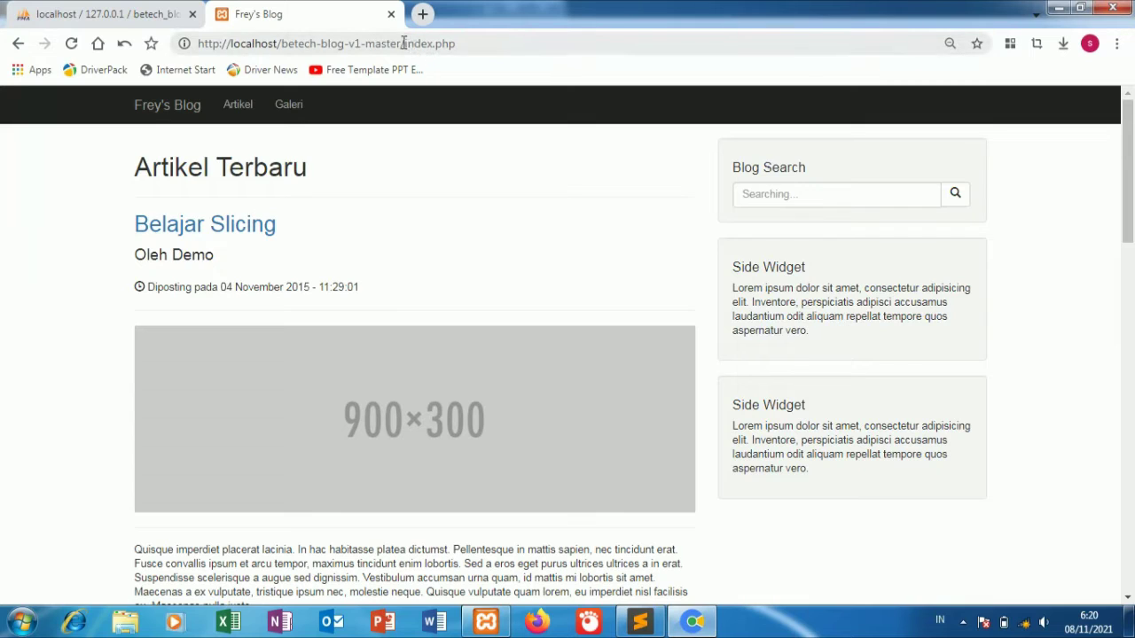
Step: Load the blog's admin login page at localhost/betech-blog-v1-master/blog-admin
{"action": "left_click_drag", "start_coordinate": [400, 42], "coordinate": [510, 44]}
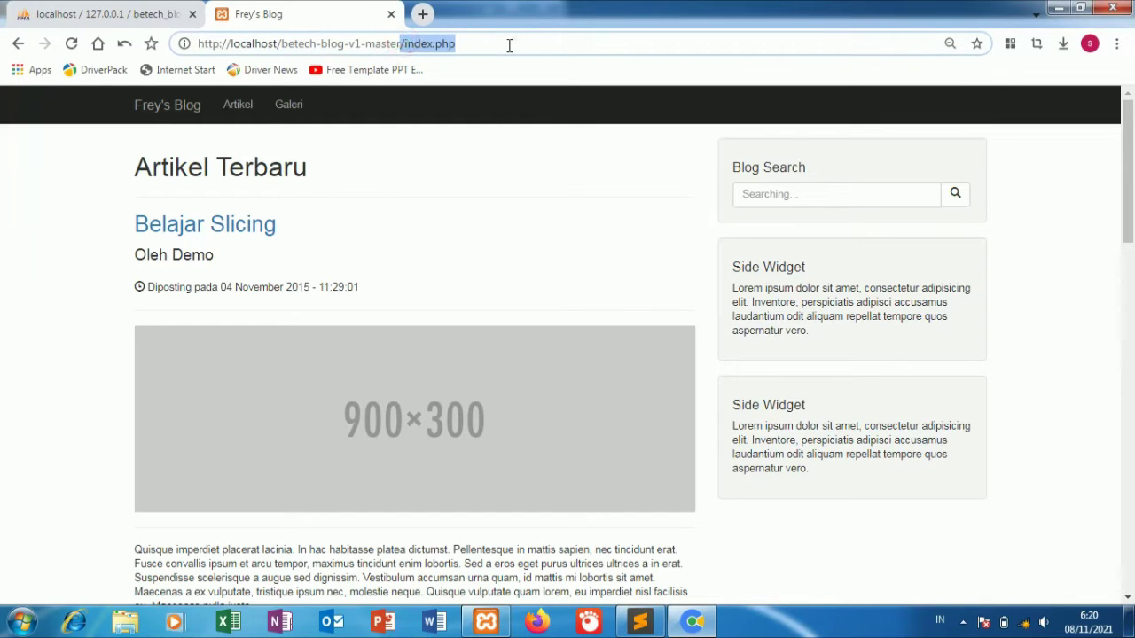
{"action": "type", "text": "/b"}
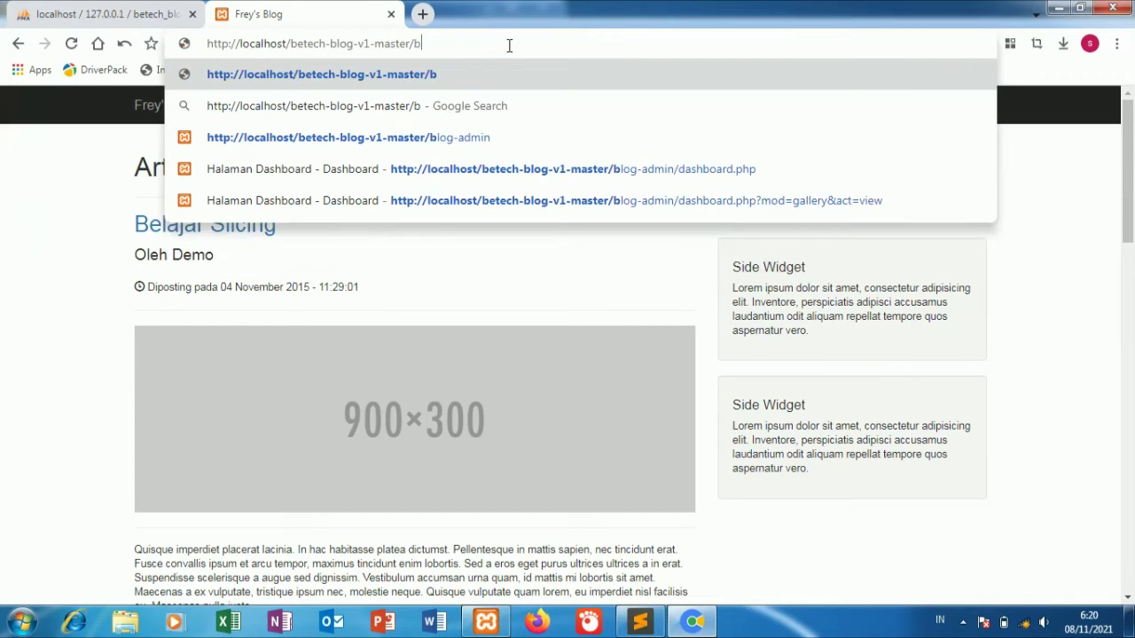
{"action": "left_click", "coordinate": [453, 142]}
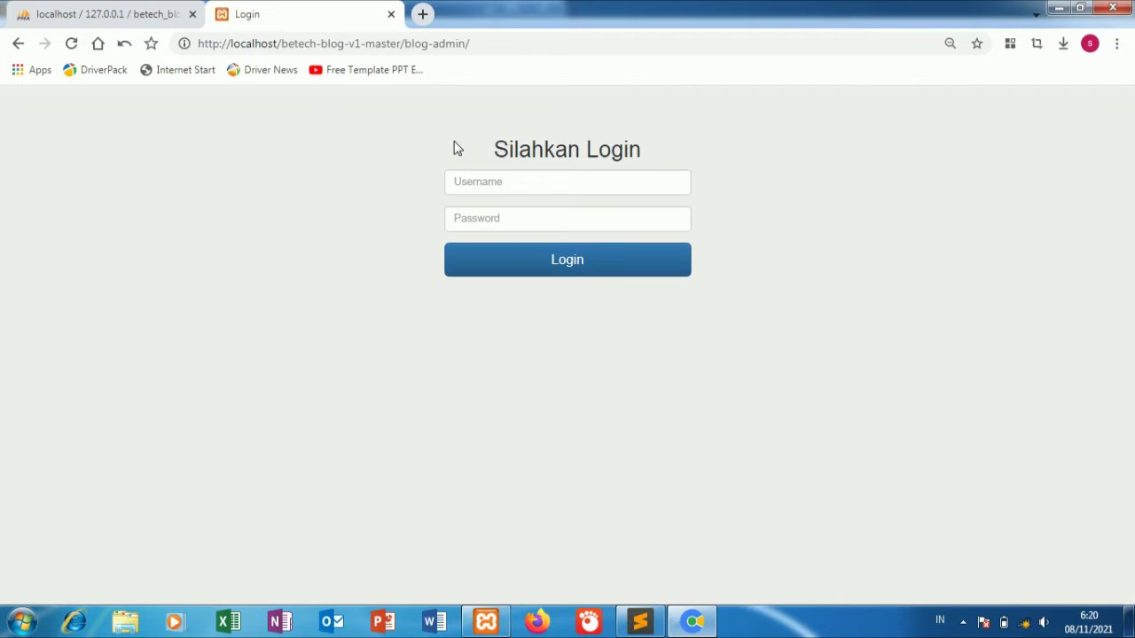
Step: Browse the tb_user table of the betech_blog database in phpMyAdmin and copy the user_name value of its only record
{"action": "left_click", "coordinate": [75, 11]}
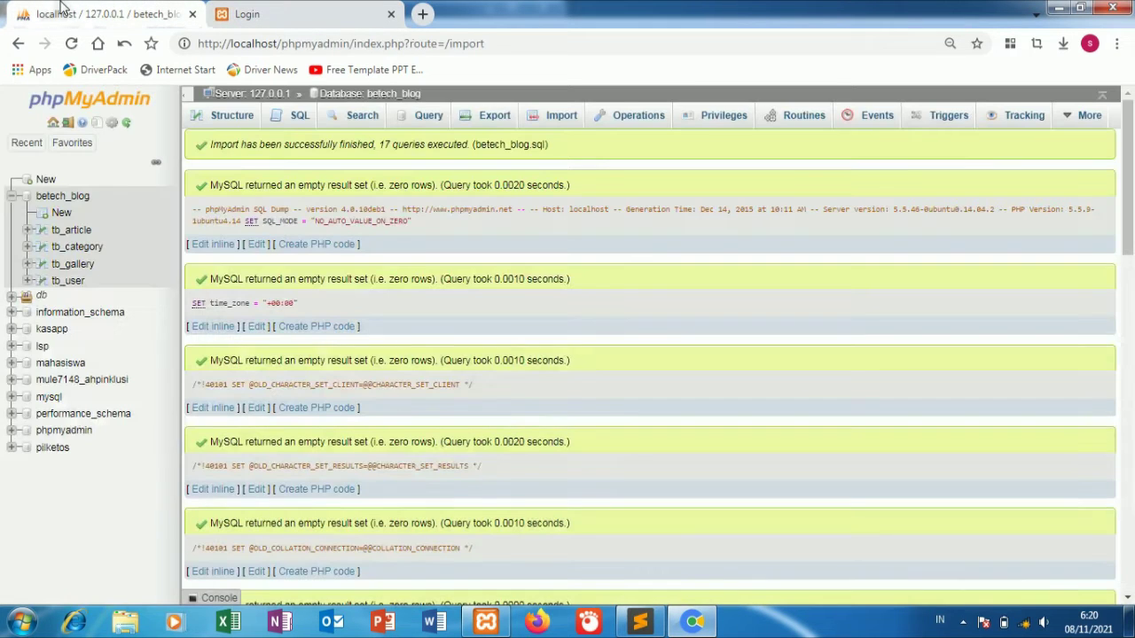
{"action": "left_click", "coordinate": [75, 281]}
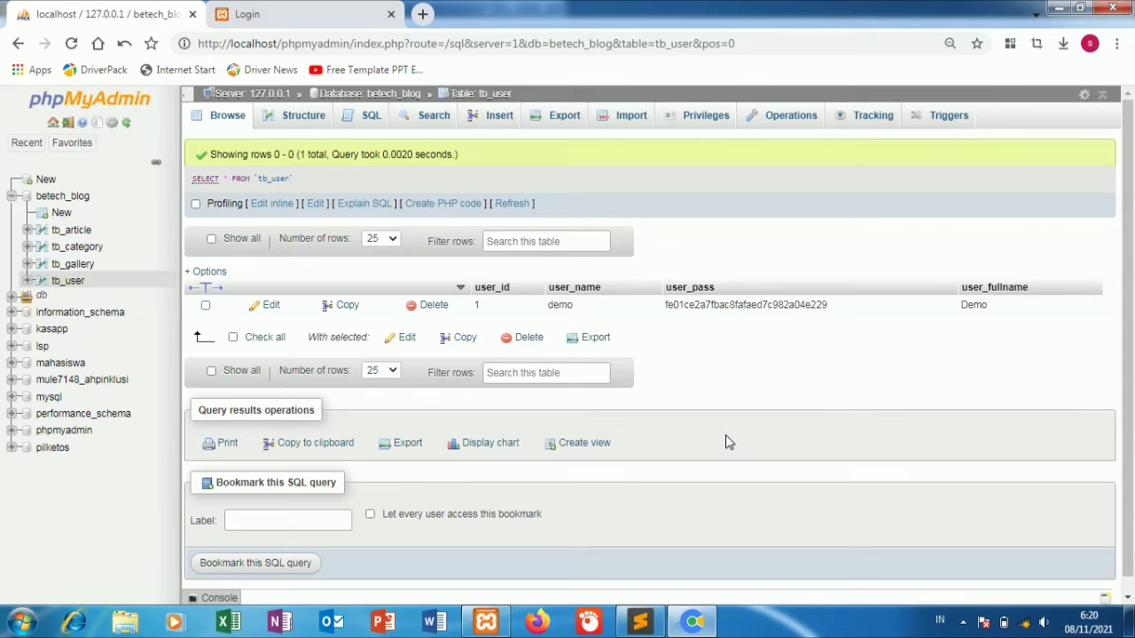
{"action": "left_click_drag", "start_coordinate": [588, 306], "coordinate": [546, 305]}
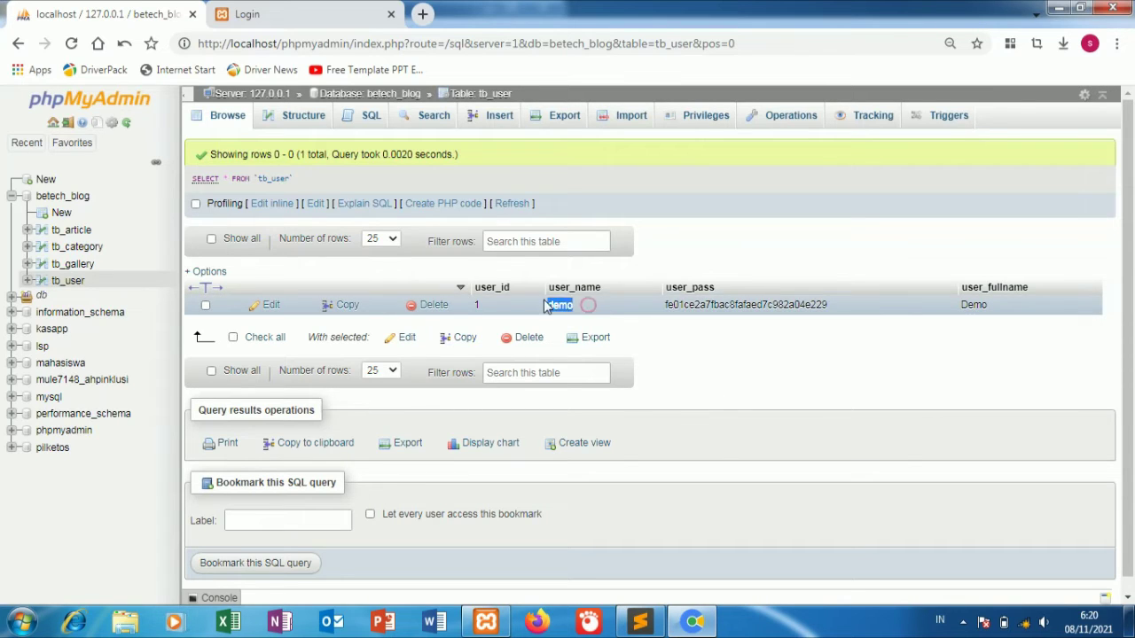
{"action": "double_click", "coordinate": [546, 305]}
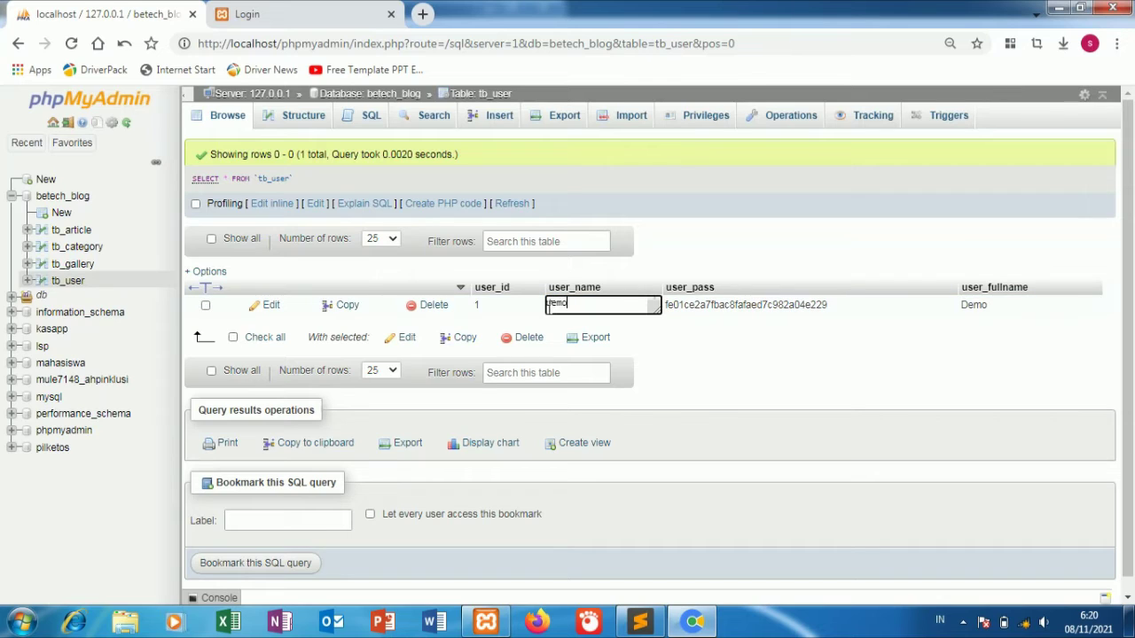
{"action": "double_click", "coordinate": [548, 305]}
{"action": "right_click", "coordinate": [547, 306]}
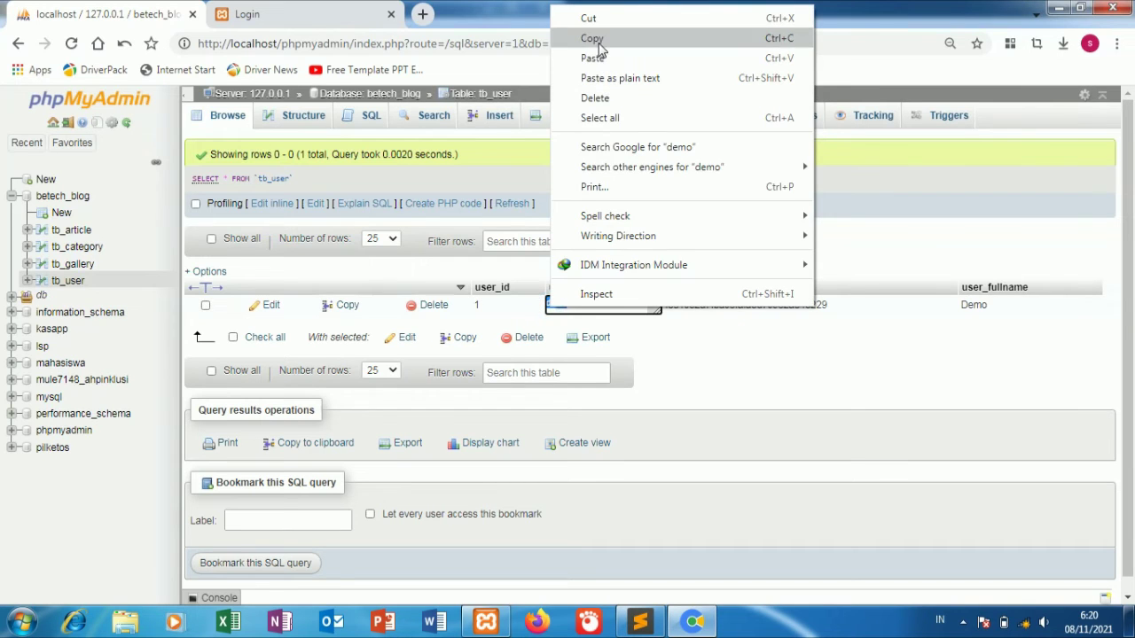
{"action": "left_click", "coordinate": [598, 42]}
Step: Return to the blog admin login page, fill in the copied username and the account password, and log in
{"action": "left_click", "coordinate": [314, 10]}
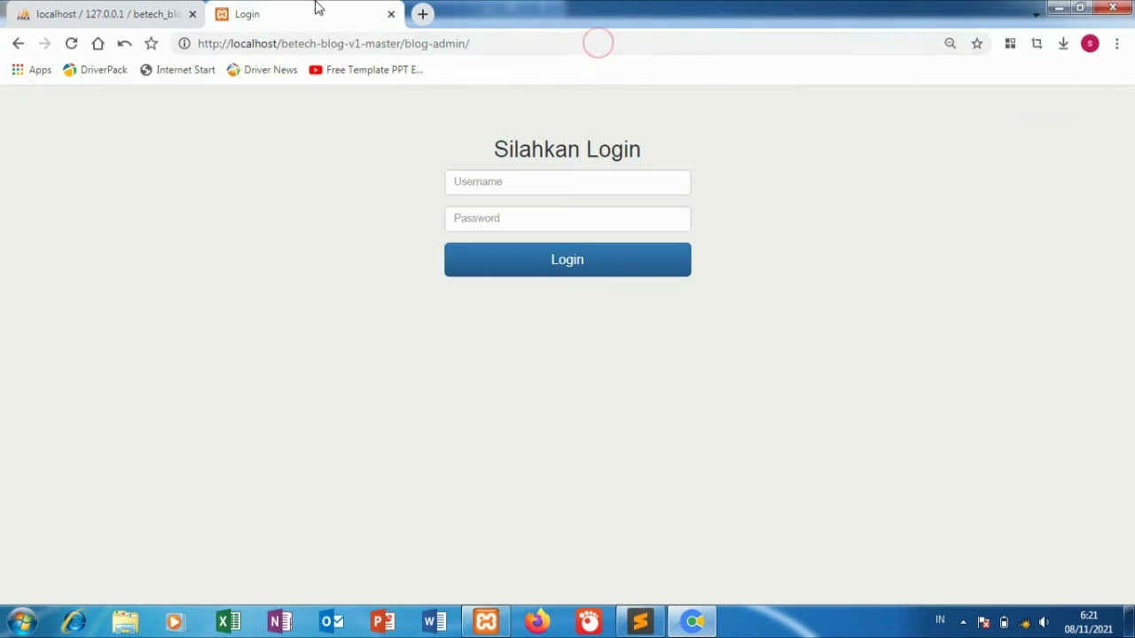
{"action": "right_click", "coordinate": [467, 178]}
{"action": "left_click", "coordinate": [506, 279]}
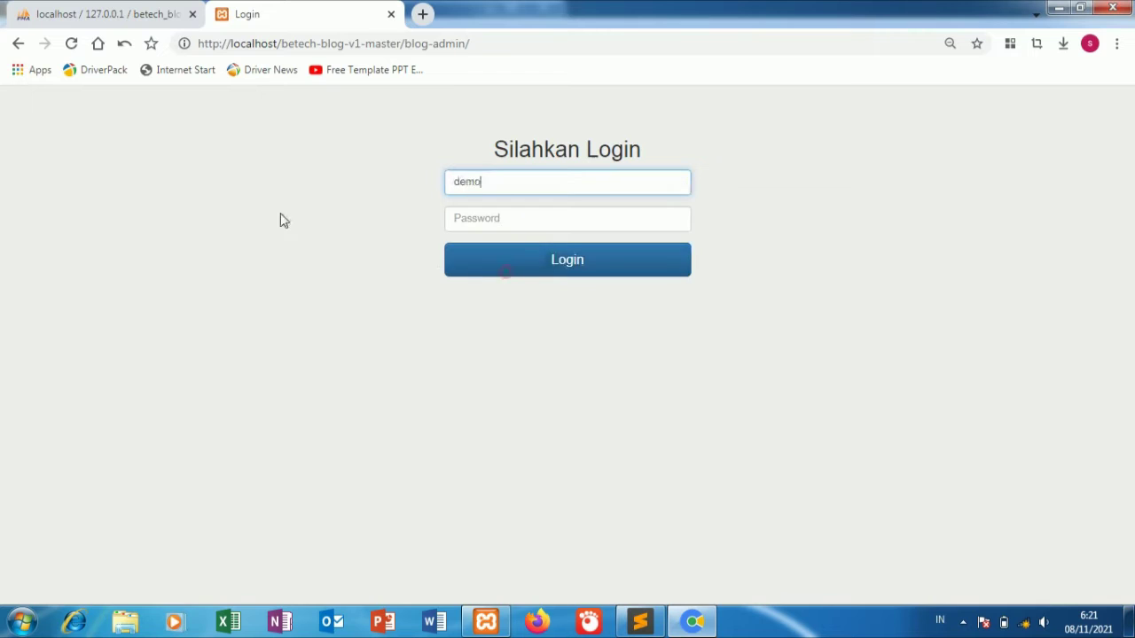
{"action": "right_click", "coordinate": [477, 227]}
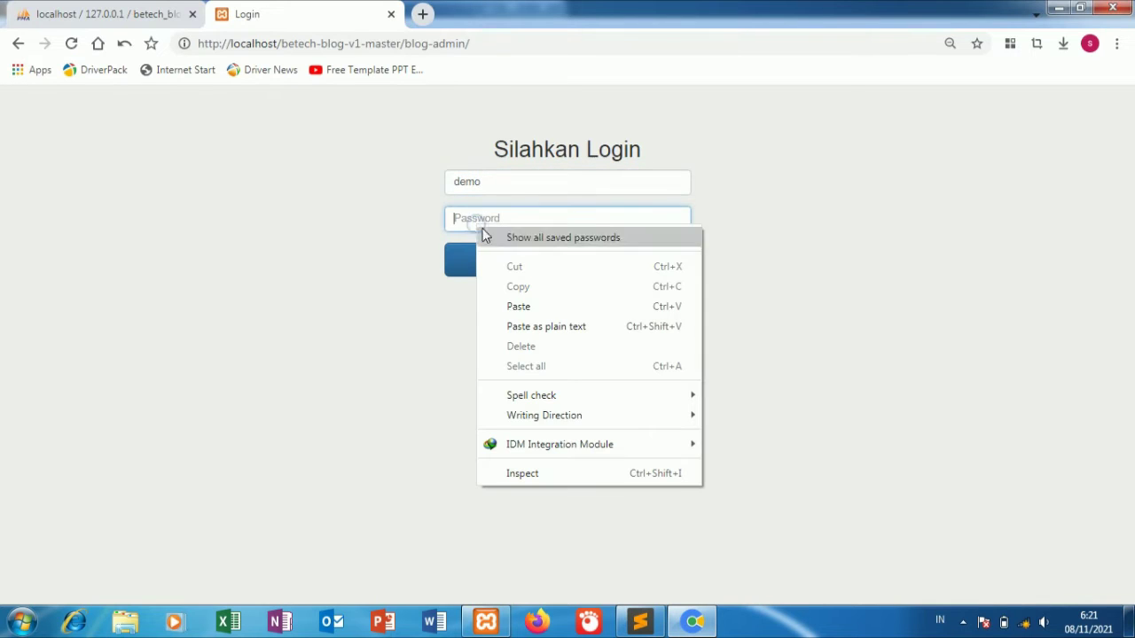
{"action": "left_click", "coordinate": [519, 306]}
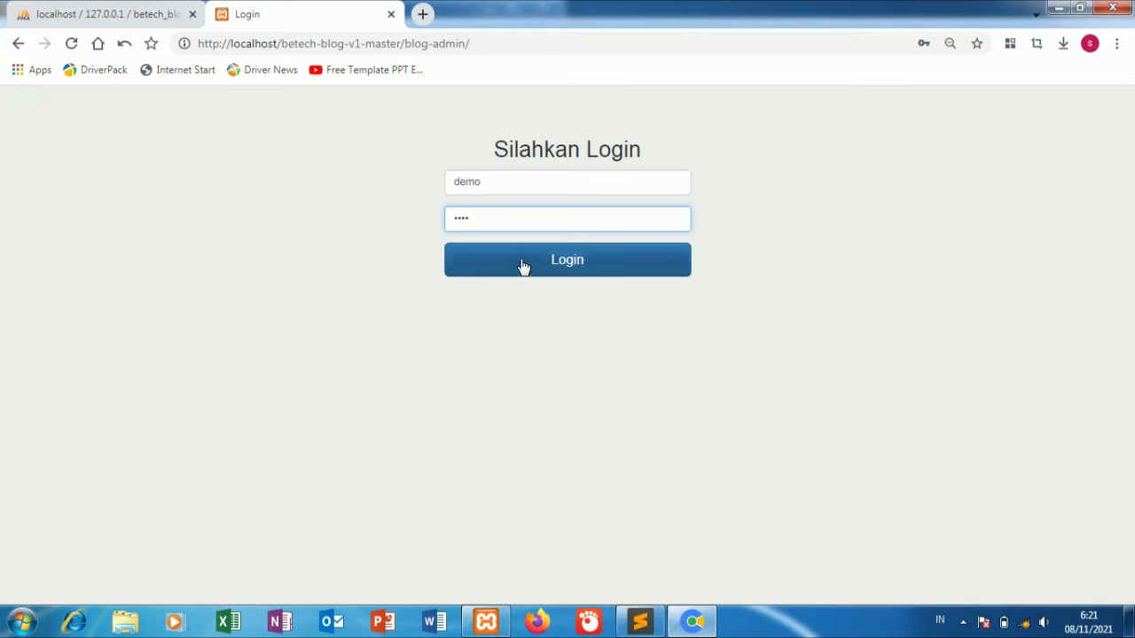
{"action": "left_click", "coordinate": [522, 266]}
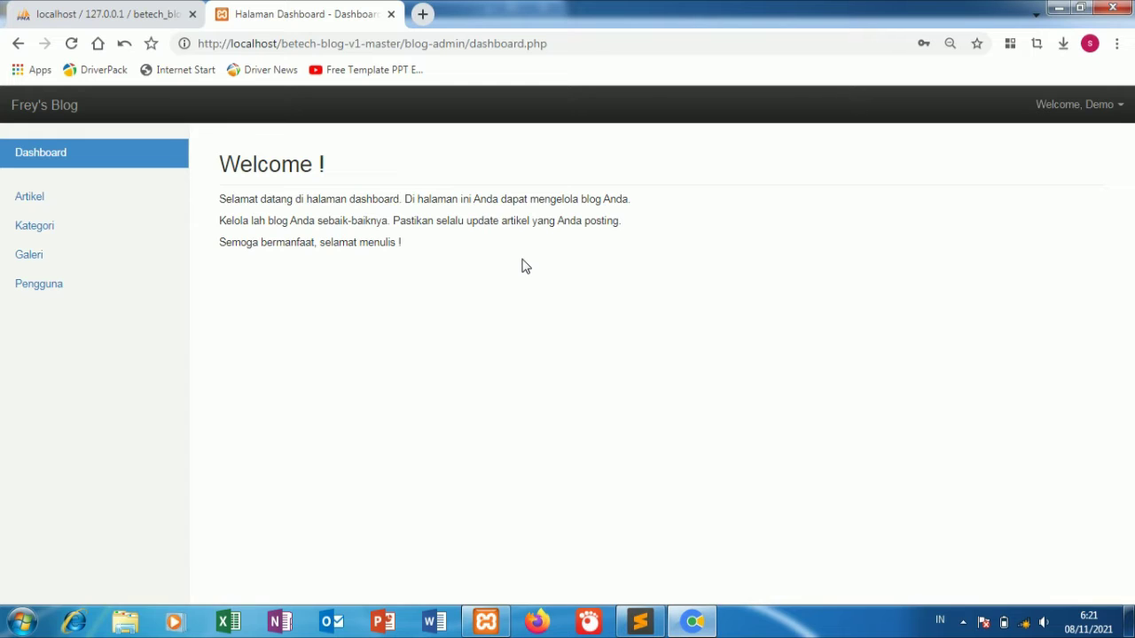
Step: View the Artikel data list in the admin dashboard and open the logged-in account's options
{"action": "left_click", "coordinate": [106, 205]}
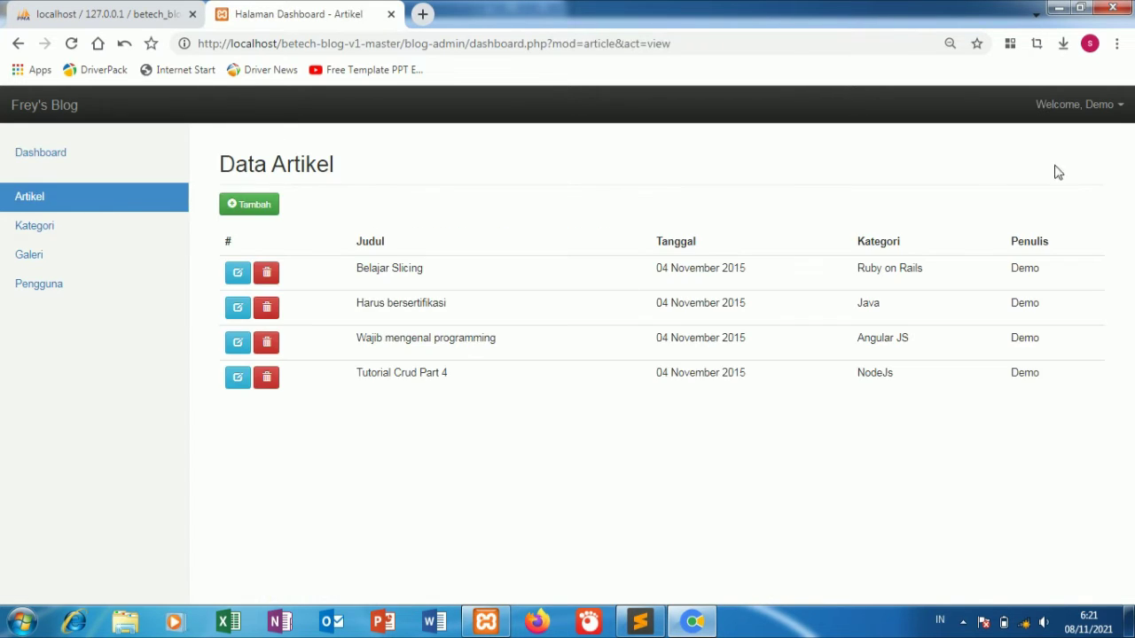
{"action": "left_click", "coordinate": [1090, 108]}
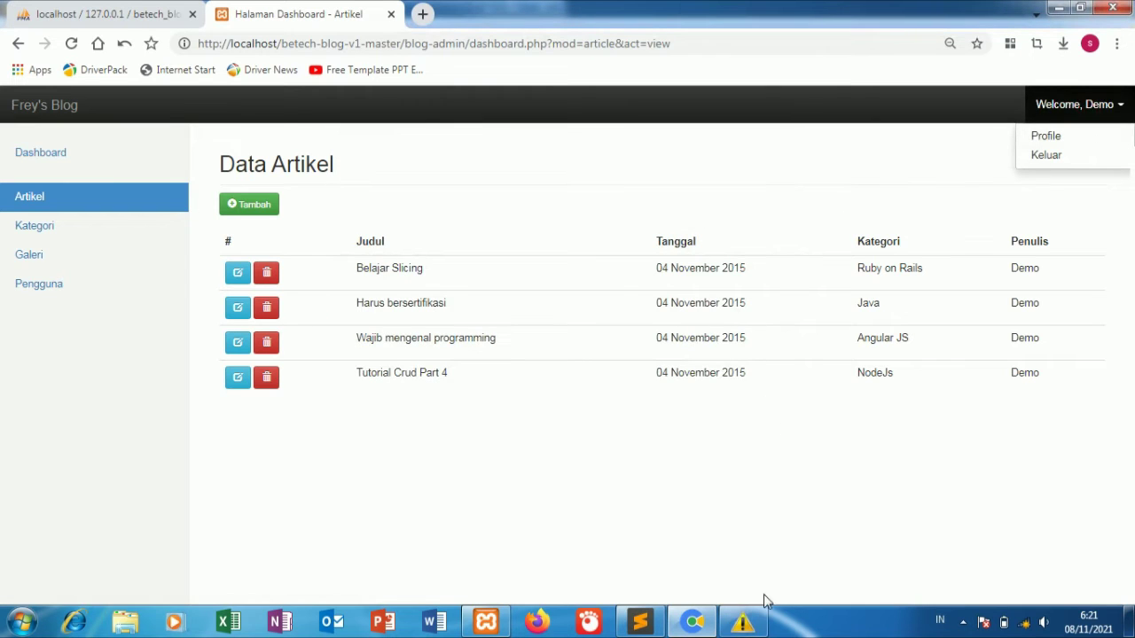
Step: Dismiss the pending warning window and close the logged-in account's options on the article list page
{"action": "left_click", "coordinate": [743, 622]}
{"action": "left_click", "coordinate": [767, 134]}
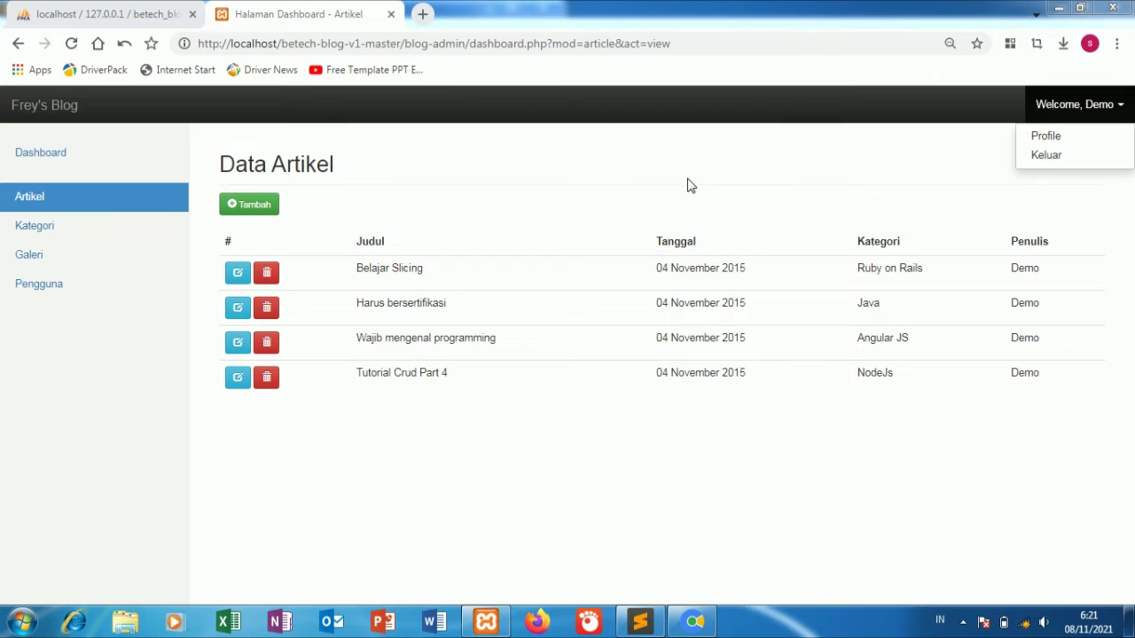
{"action": "left_click", "coordinate": [689, 185]}
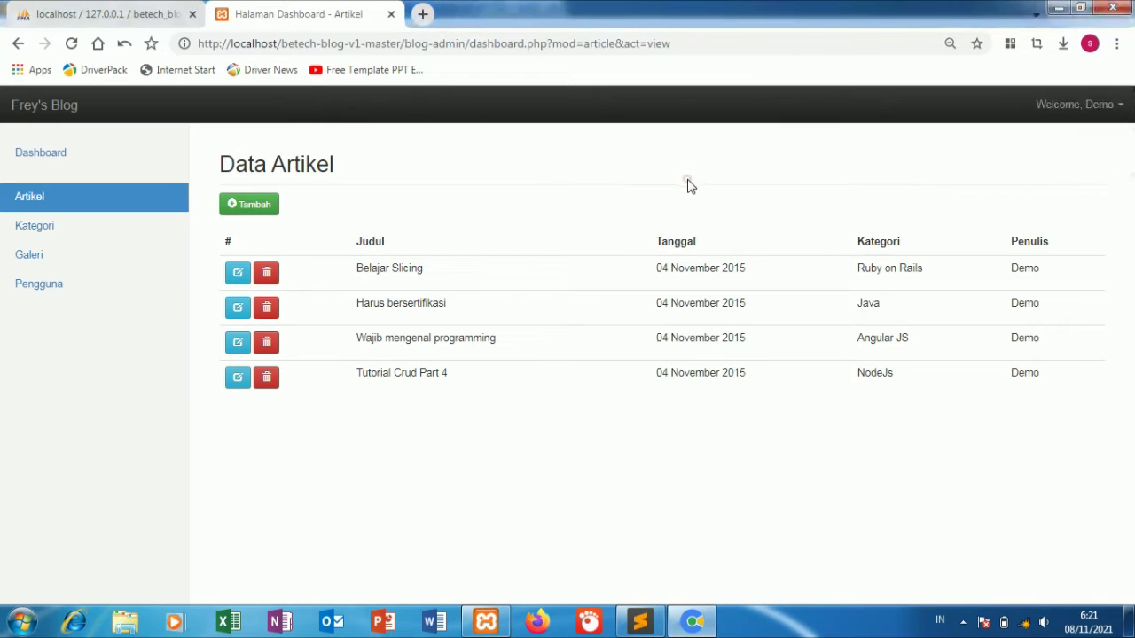
{"action": "left_click", "coordinate": [268, 207]}
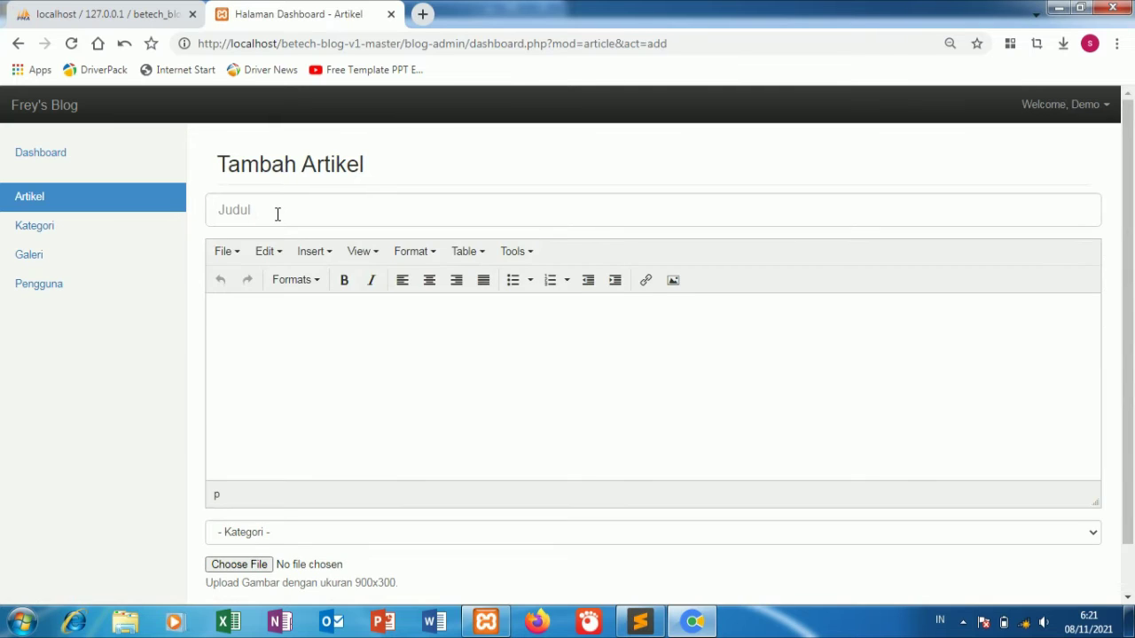
{"action": "left_click", "coordinate": [278, 213]}
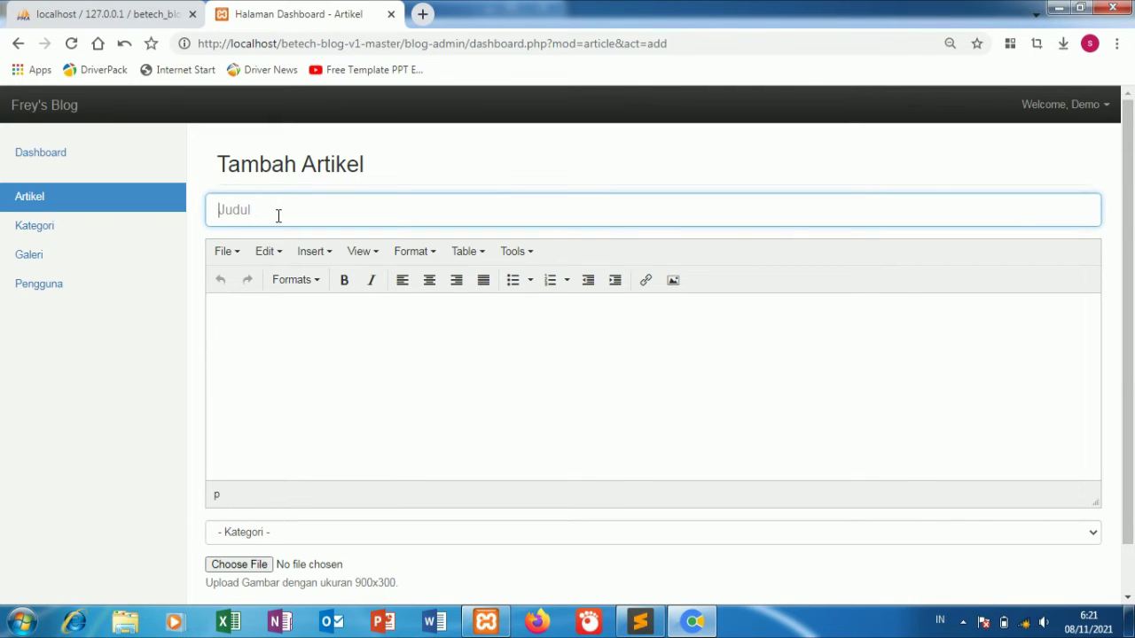
{"action": "type", "text": "pendidikan"}
{"action": "left_click", "coordinate": [322, 337]}
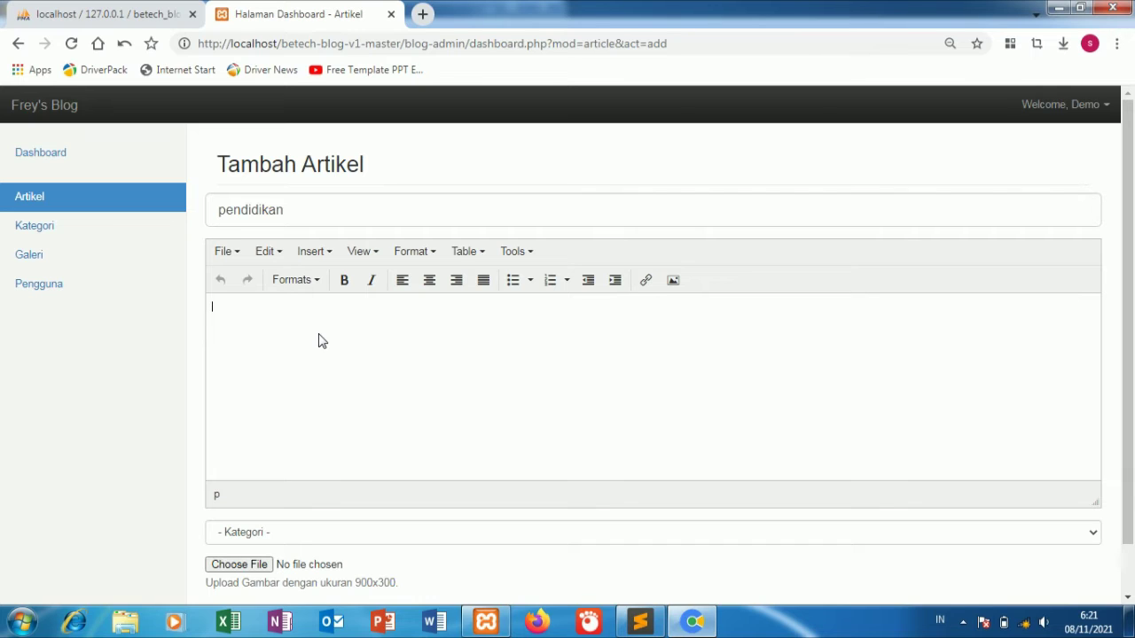
{"action": "type", "text": "bagaimana pendidikan indon"}
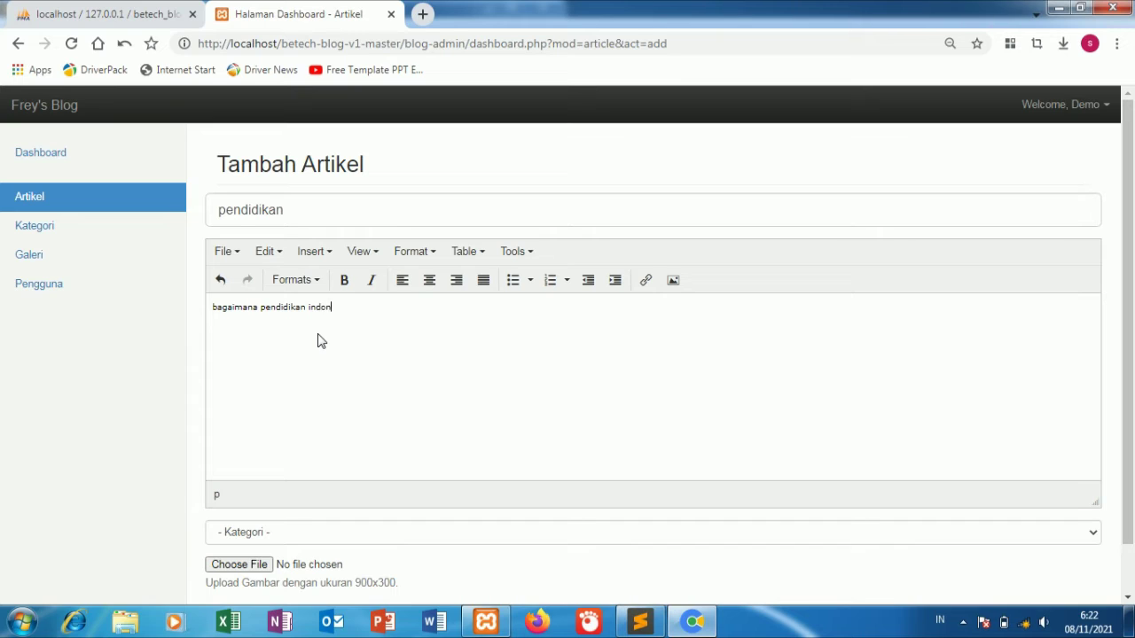
{"action": "type", "text": "wesia"}
{"action": "left_click", "coordinate": [361, 532]}
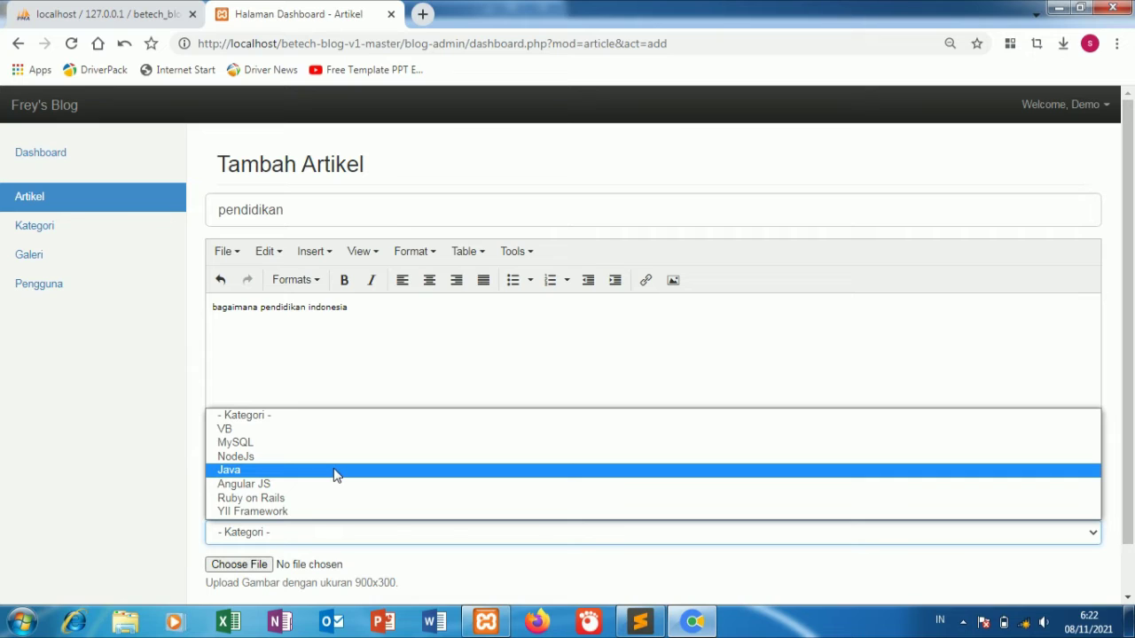
{"action": "left_click", "coordinate": [362, 321]}
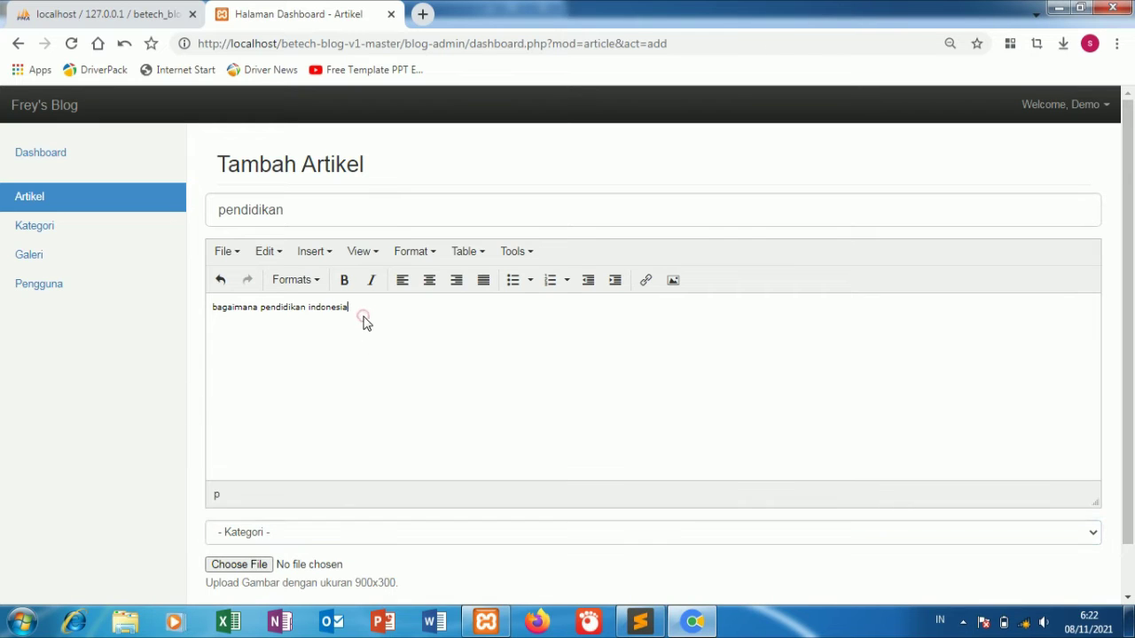
{"action": "key", "text": "ctrl+a"}
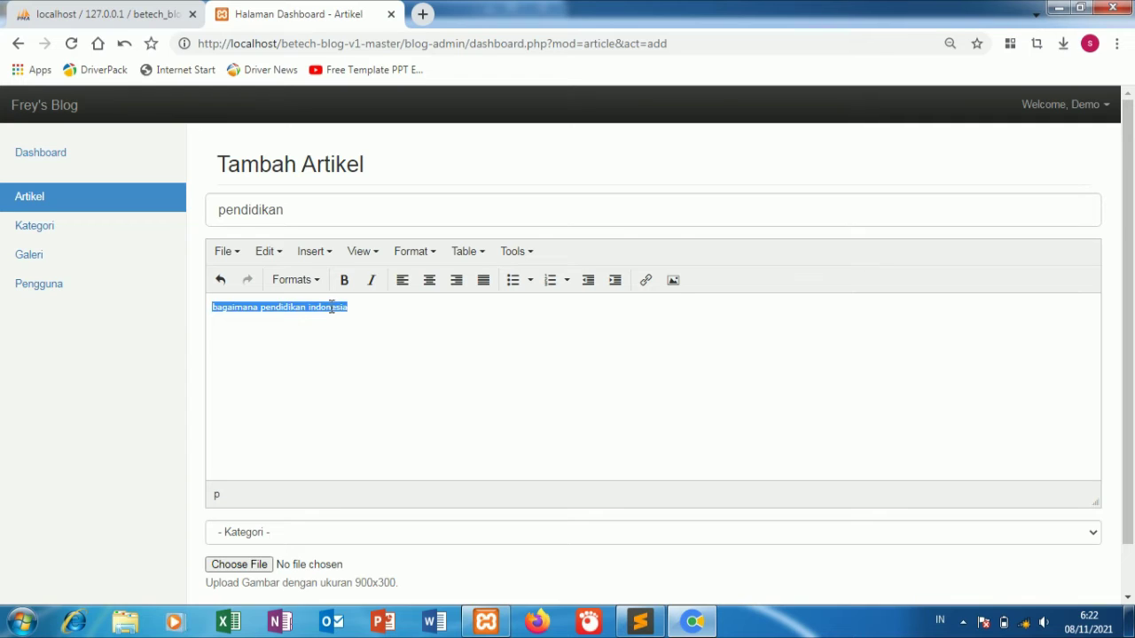
{"action": "right_click", "coordinate": [328, 312]}
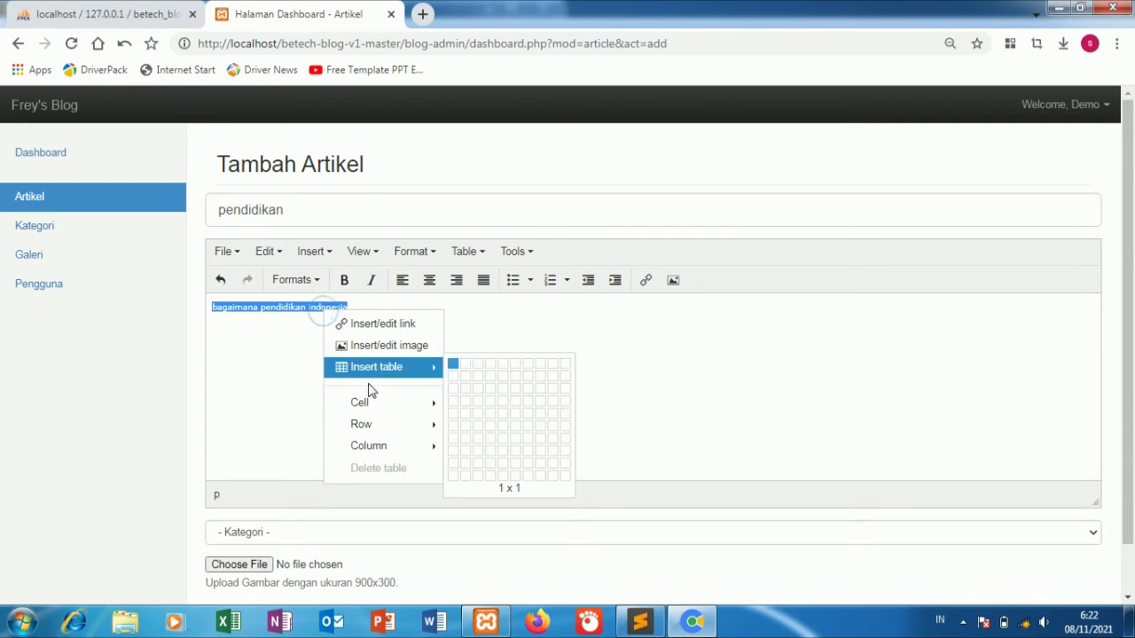
{"action": "mouse_move", "coordinate": [376, 366]}
{"action": "left_click", "coordinate": [299, 307]}
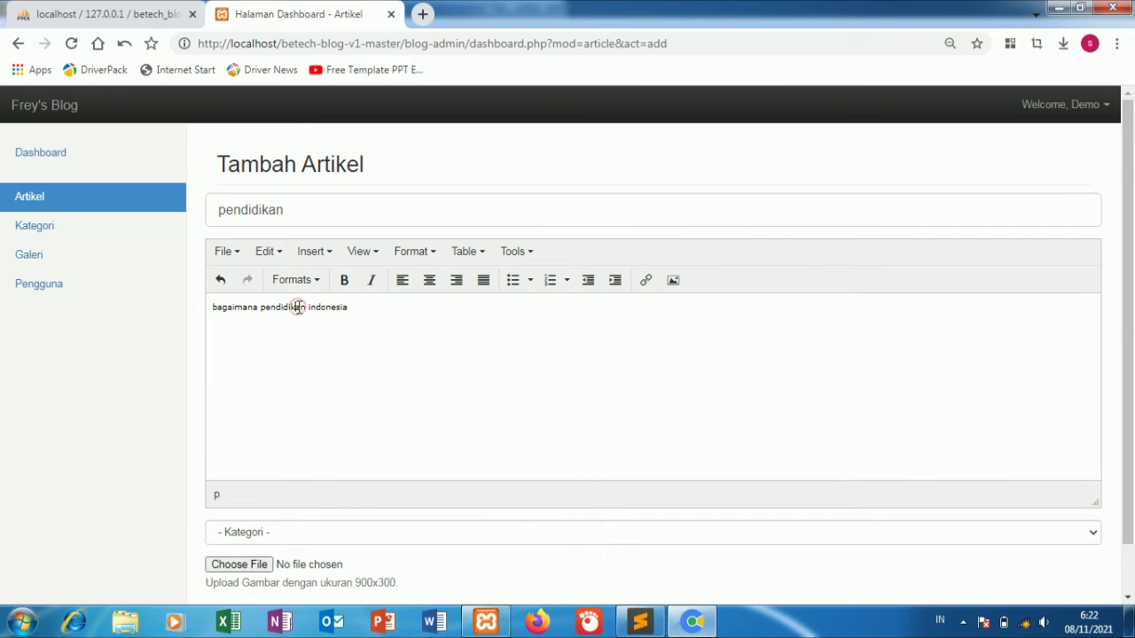
{"action": "triple_click", "coordinate": [299, 307]}
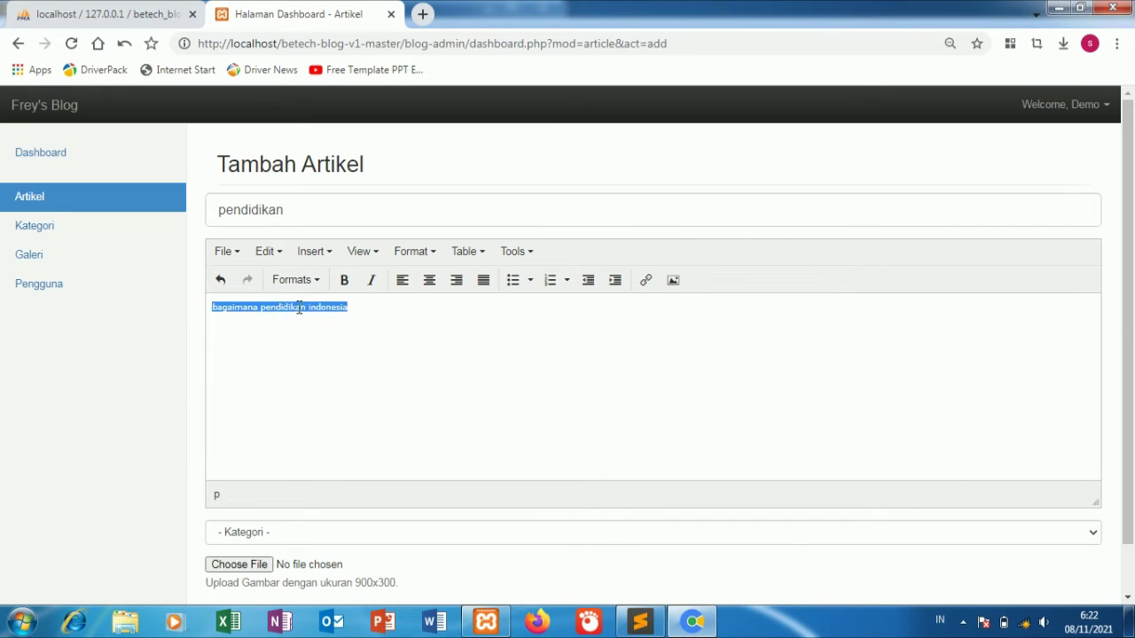
{"action": "key", "text": "BackSpace"}
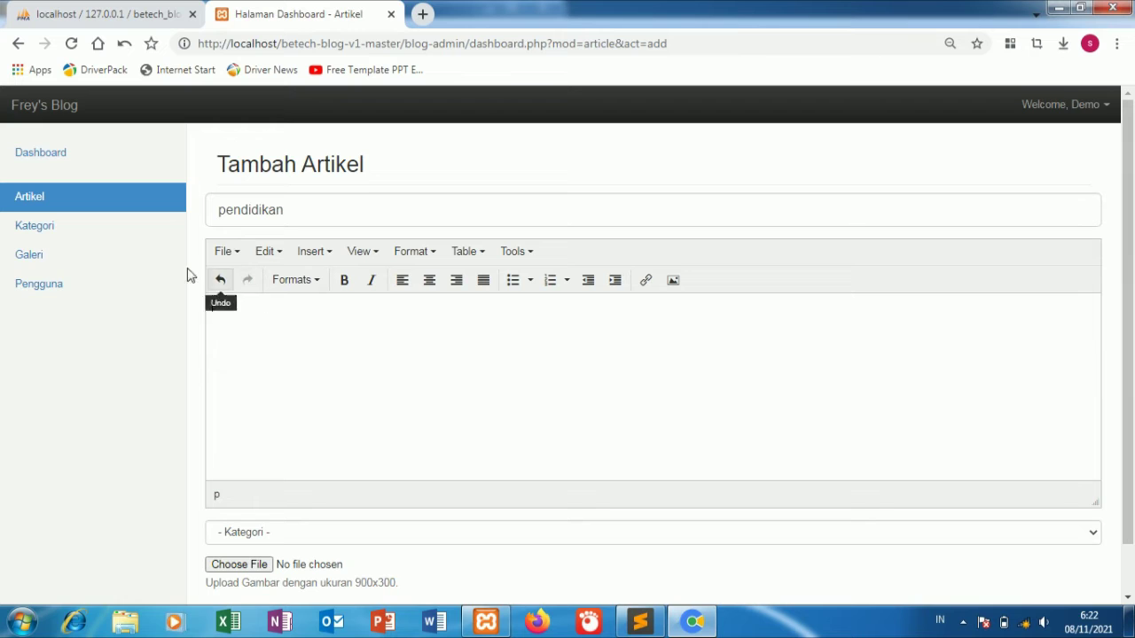
Step: Add a new category named pendidikan to the blog's category data
{"action": "left_click", "coordinate": [117, 223]}
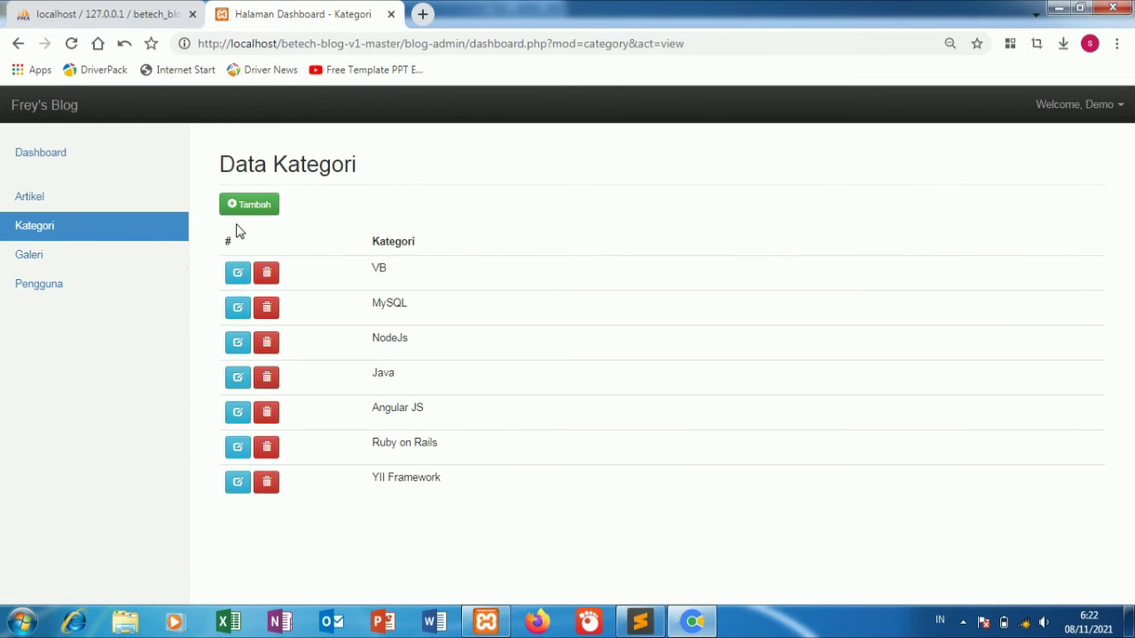
{"action": "left_click", "coordinate": [259, 207]}
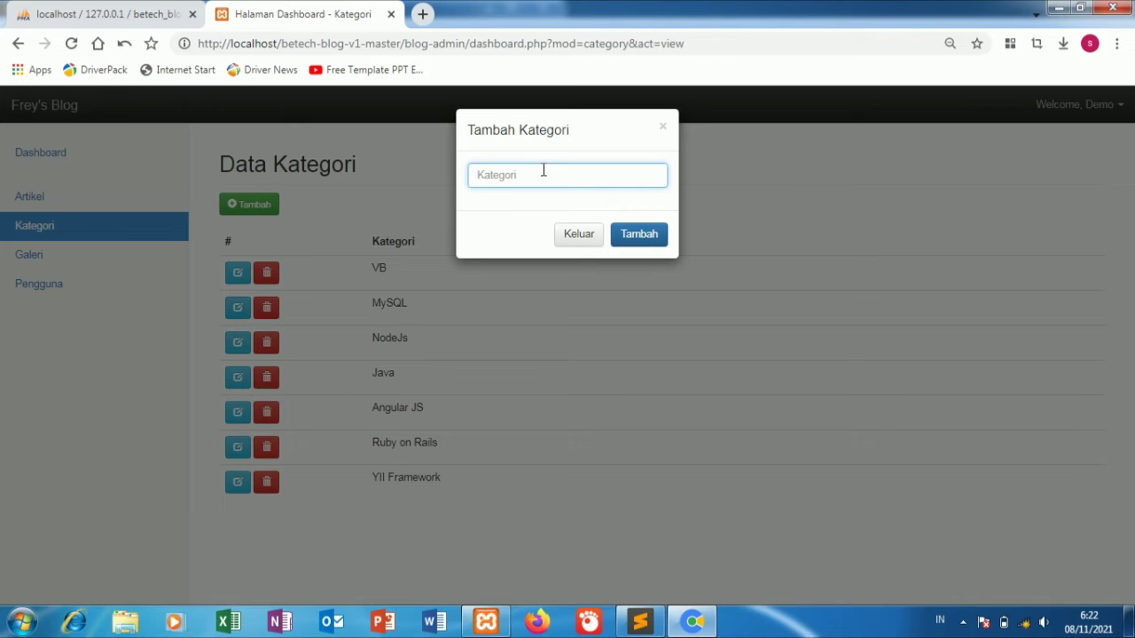
{"action": "type", "text": "pen"}
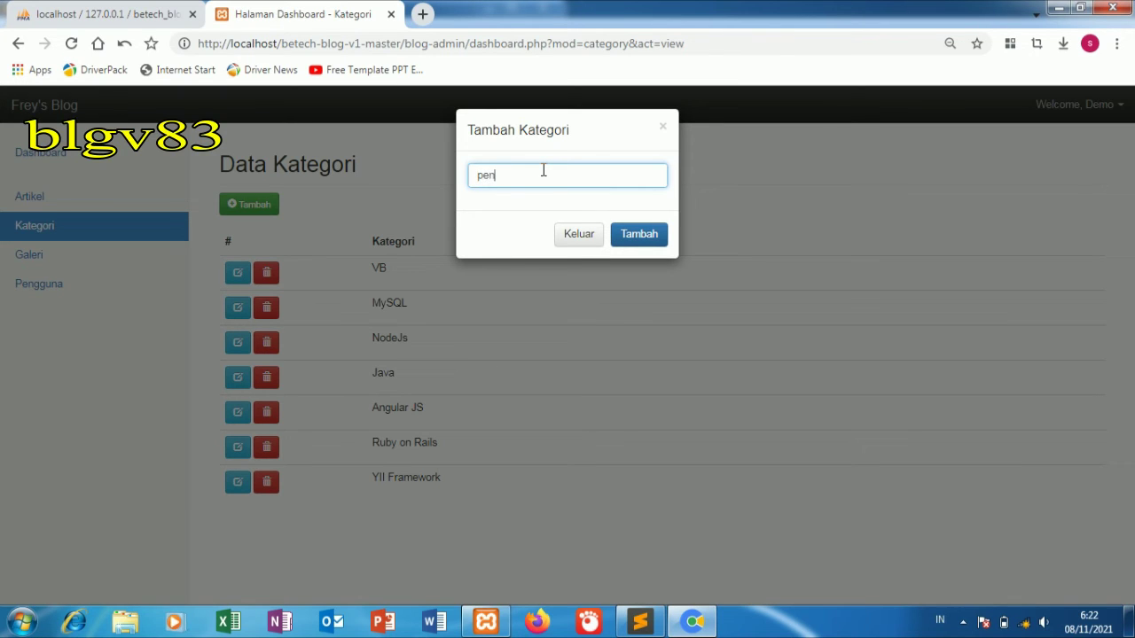
{"action": "type", "text": "didikan"}
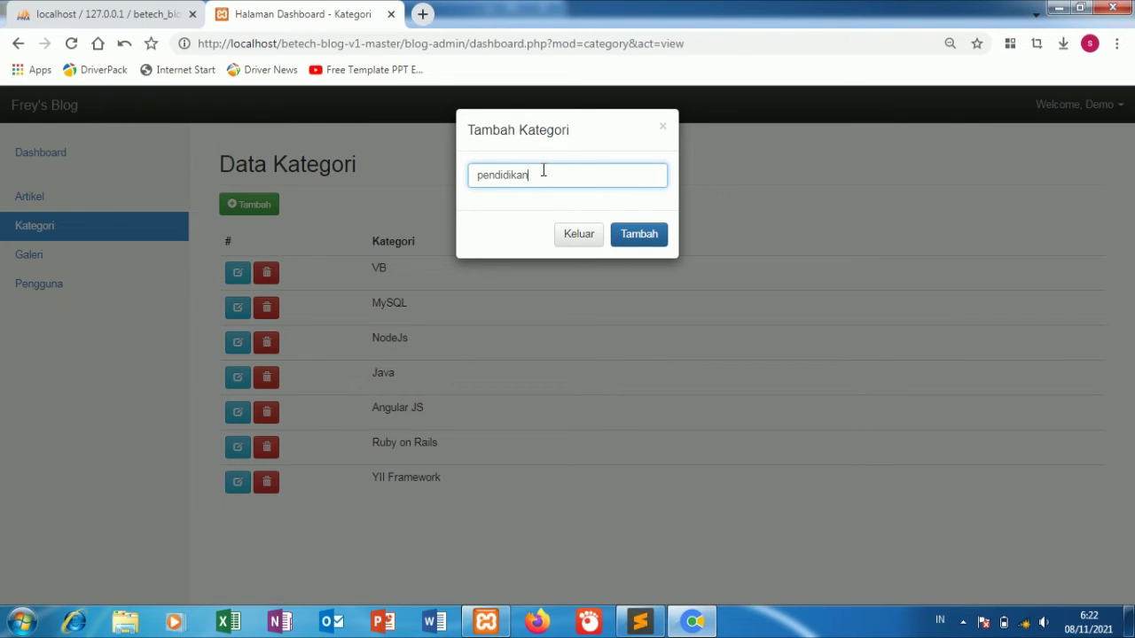
{"action": "left_click", "coordinate": [624, 234]}
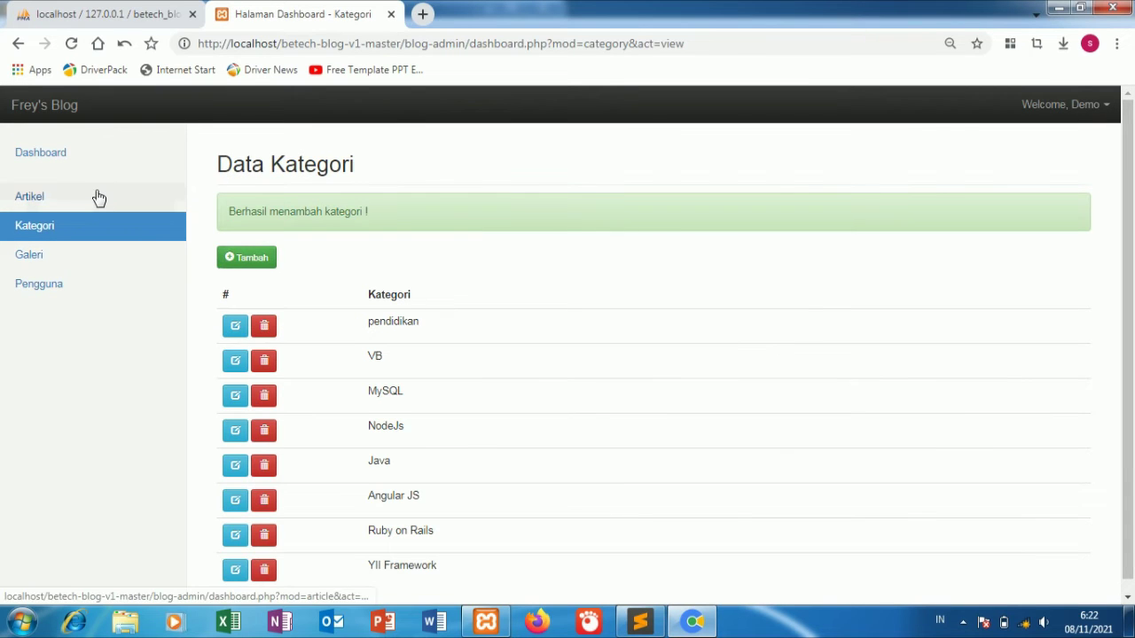
Step: Start a new article titled pendidikan with the body text "bagaimana pendidikan indonesia"
{"action": "left_click", "coordinate": [99, 197]}
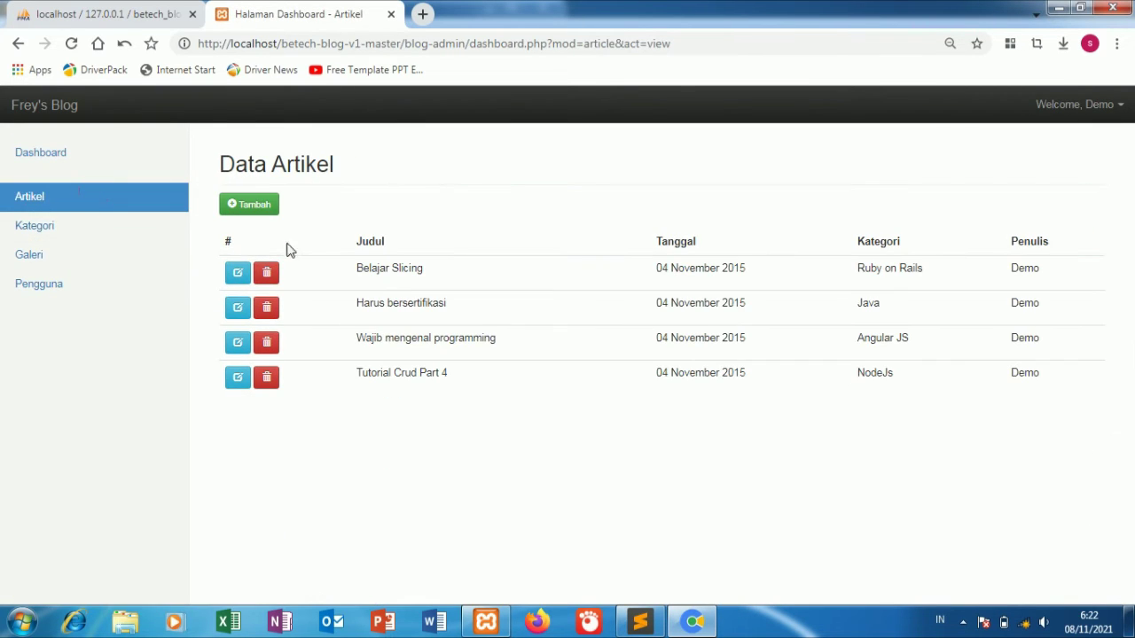
{"action": "left_click", "coordinate": [269, 207]}
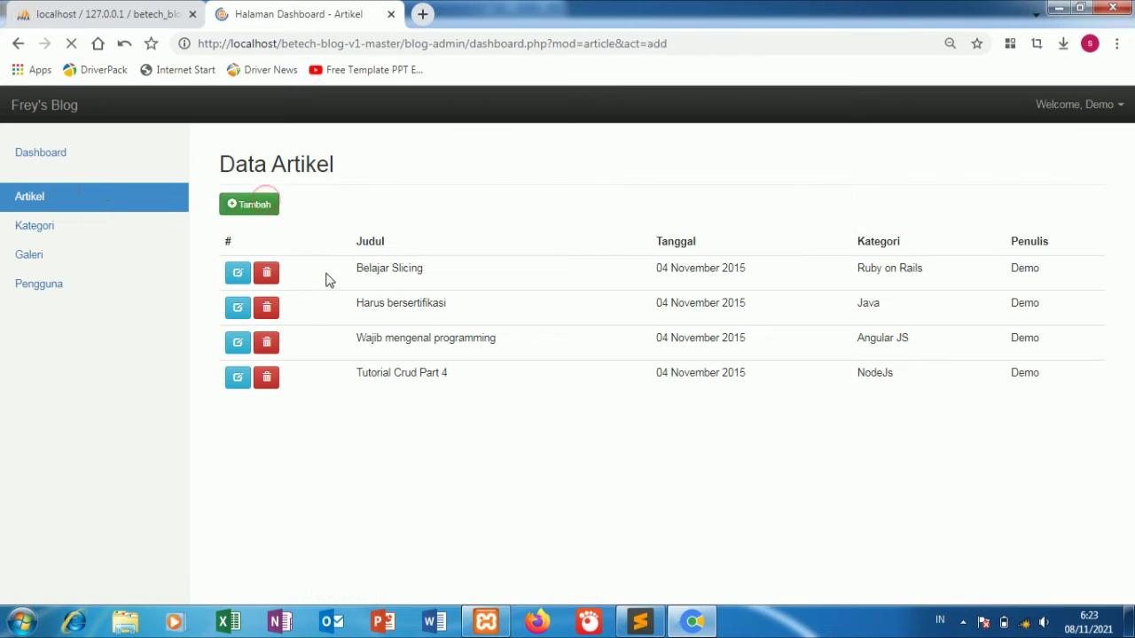
{"action": "left_click", "coordinate": [337, 217]}
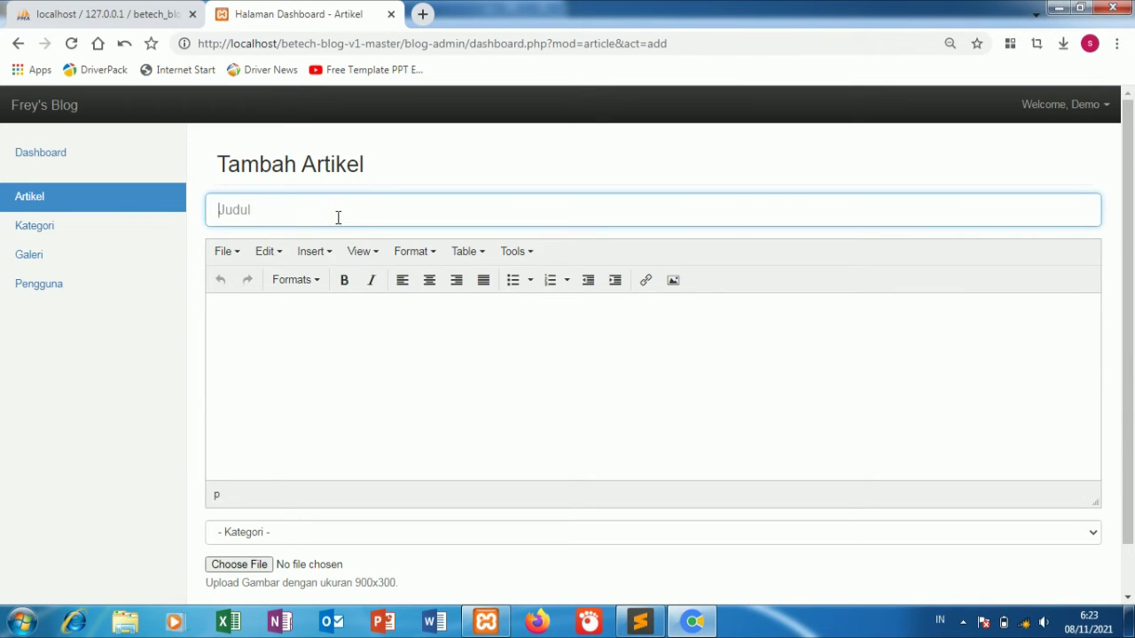
{"action": "type", "text": "pendidikan"}
{"action": "right_click", "coordinate": [294, 317]}
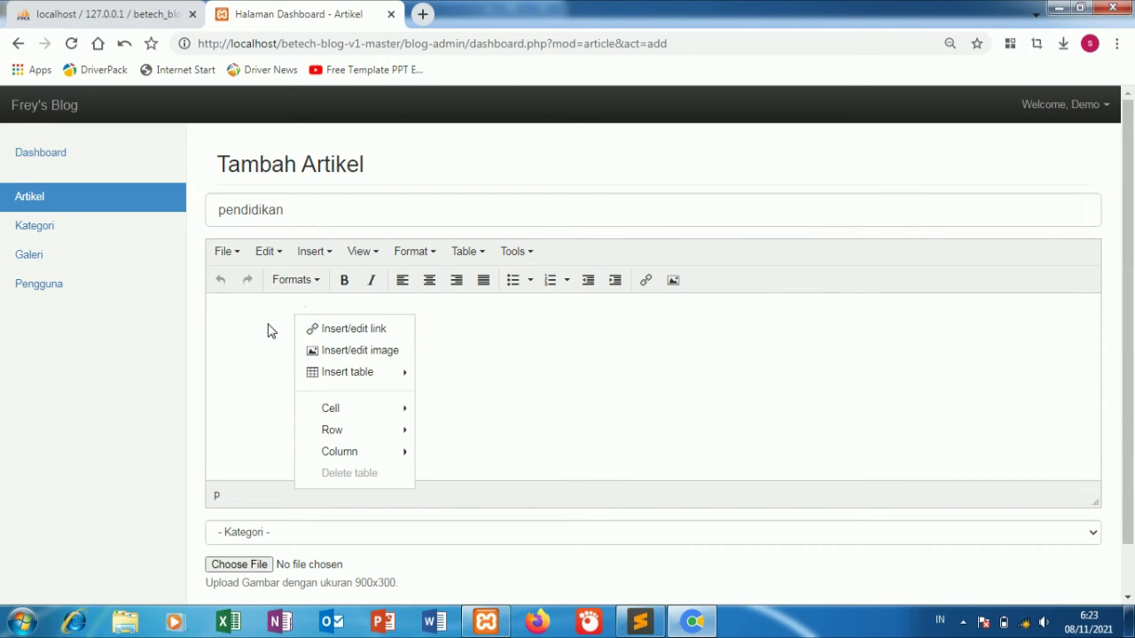
{"action": "left_click", "coordinate": [270, 330]}
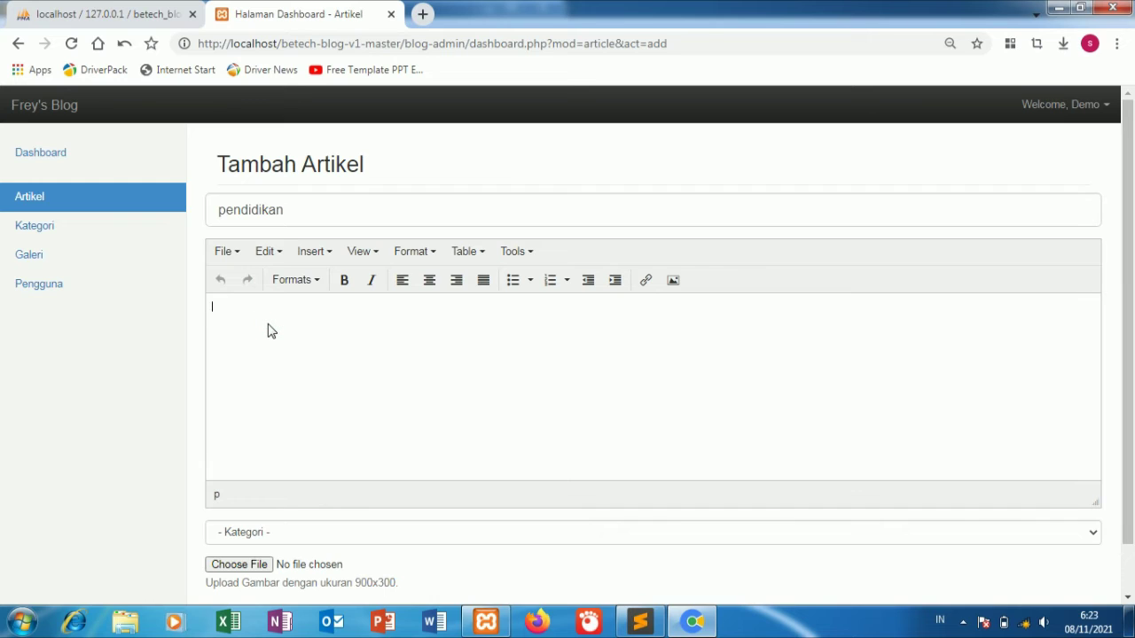
{"action": "type", "text": "bagaimana pendidikan indonesia"}
Step: Assign the new article to the pendidikan category
{"action": "scroll", "coordinate": [270, 330], "scroll_direction": "down", "scroll_amount": 1}
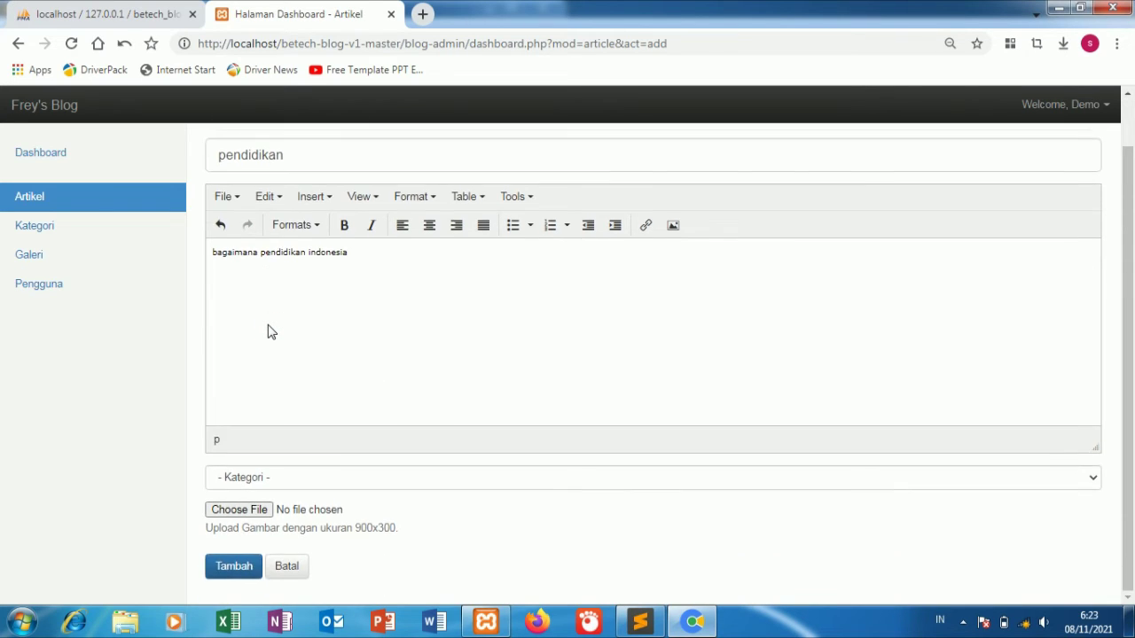
{"action": "left_click", "coordinate": [351, 477]}
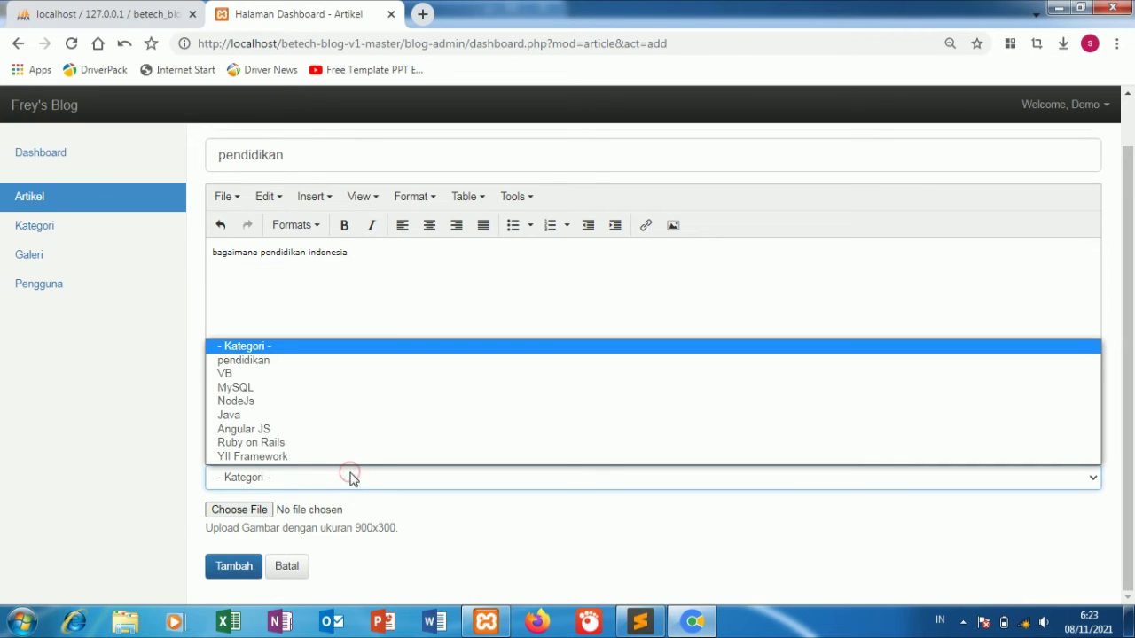
{"action": "left_click", "coordinate": [306, 362]}
Step: Attach the image 1.png from the Music library to the article and submit it
{"action": "left_click", "coordinate": [261, 512]}
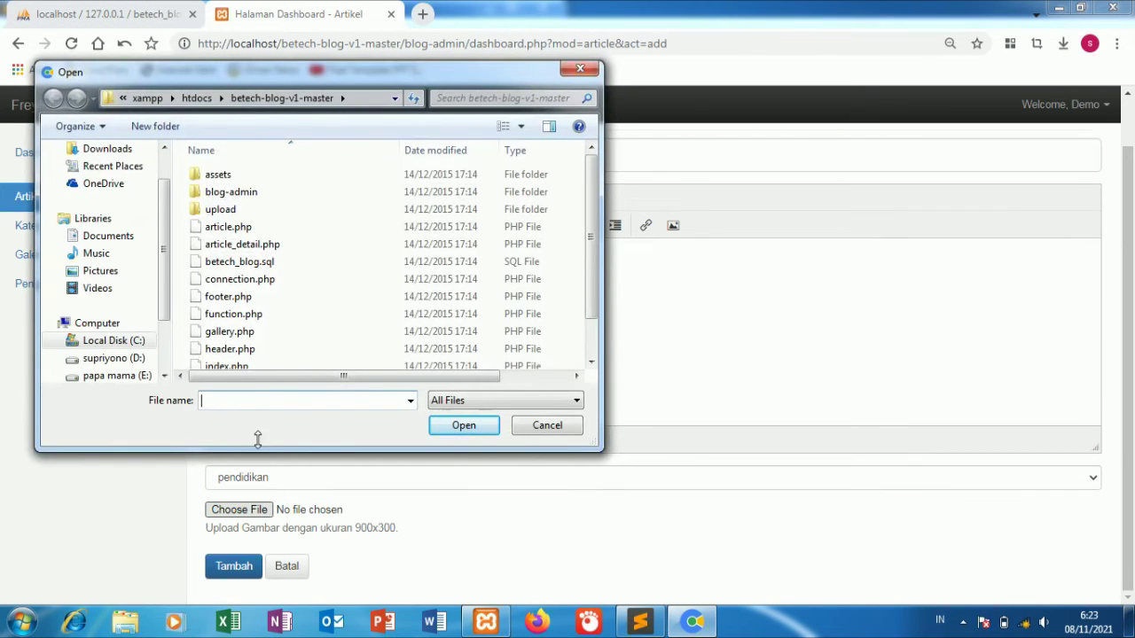
{"action": "left_click", "coordinate": [131, 257]}
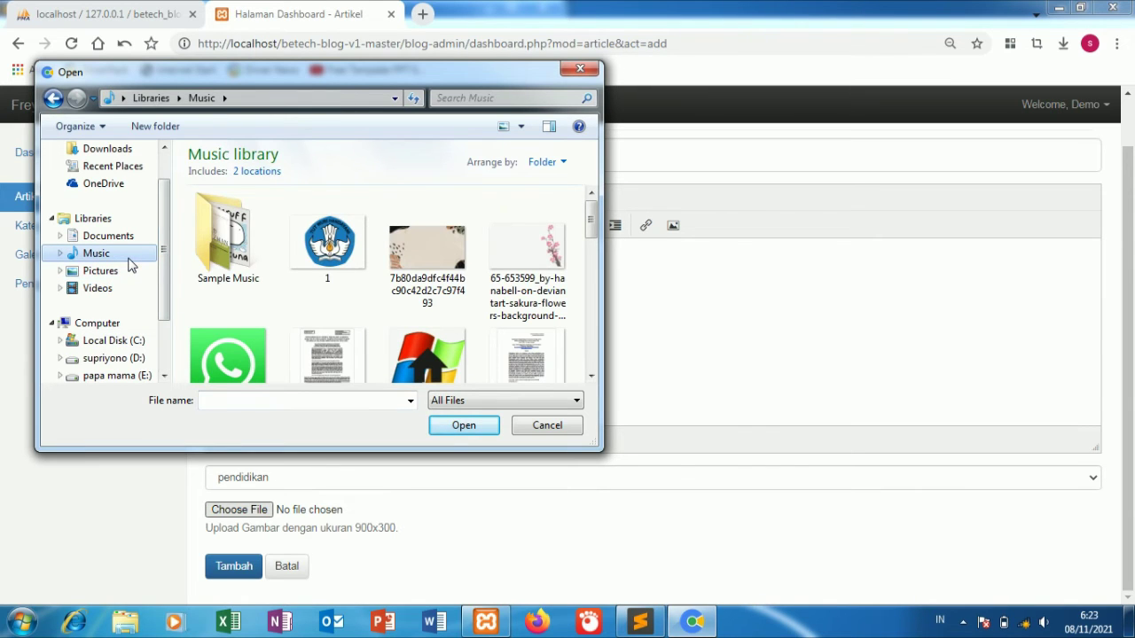
{"action": "left_click", "coordinate": [321, 246]}
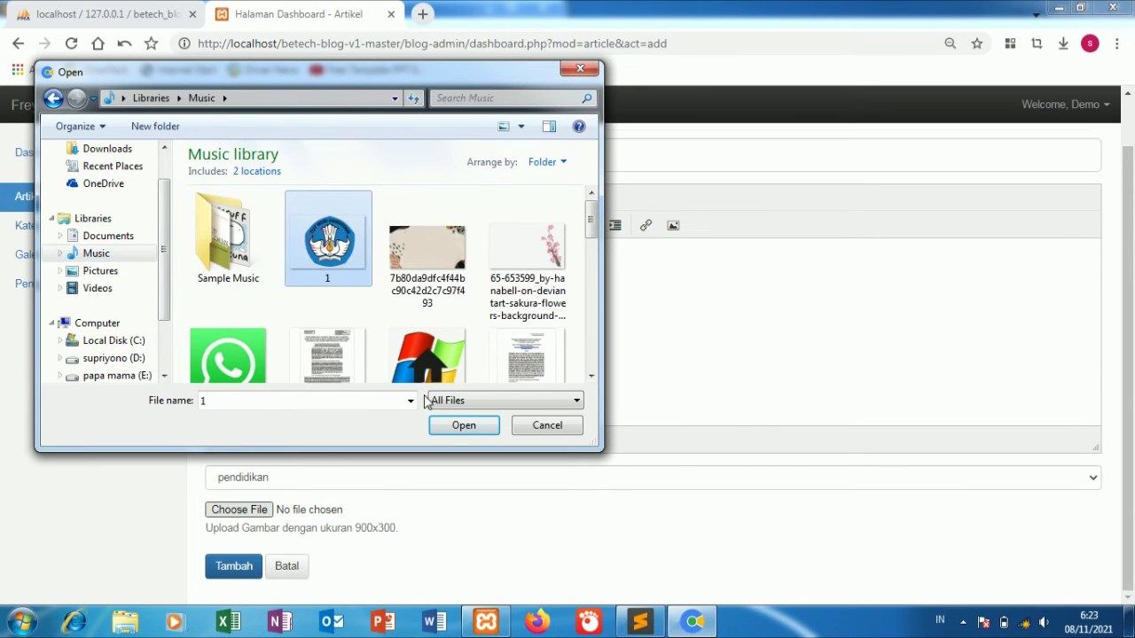
{"action": "left_click", "coordinate": [445, 423]}
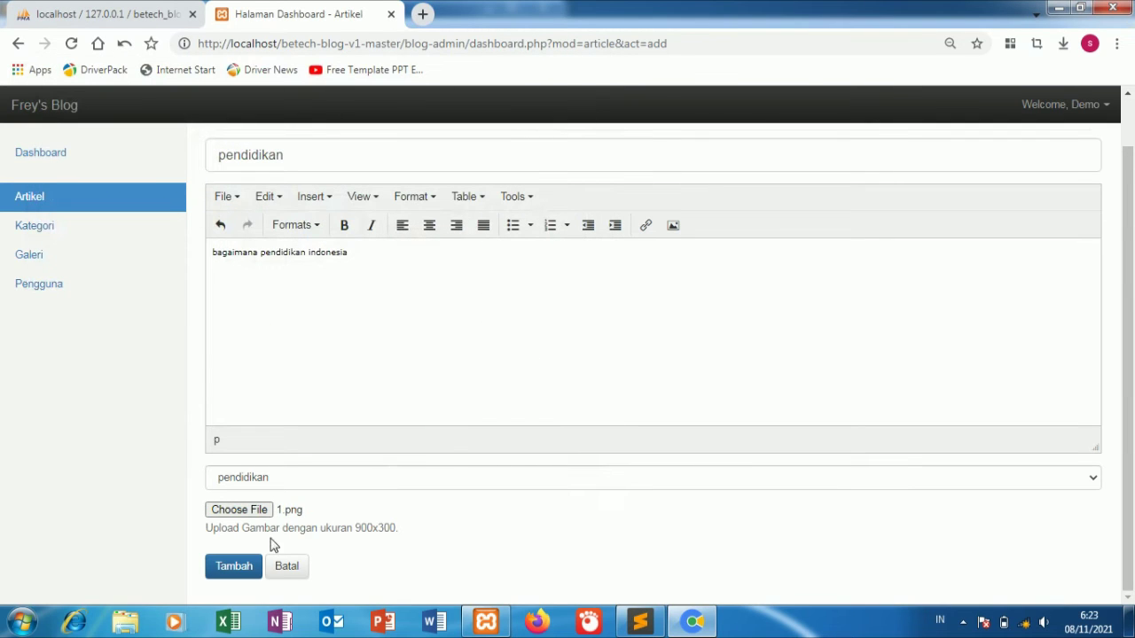
{"action": "left_click", "coordinate": [234, 567]}
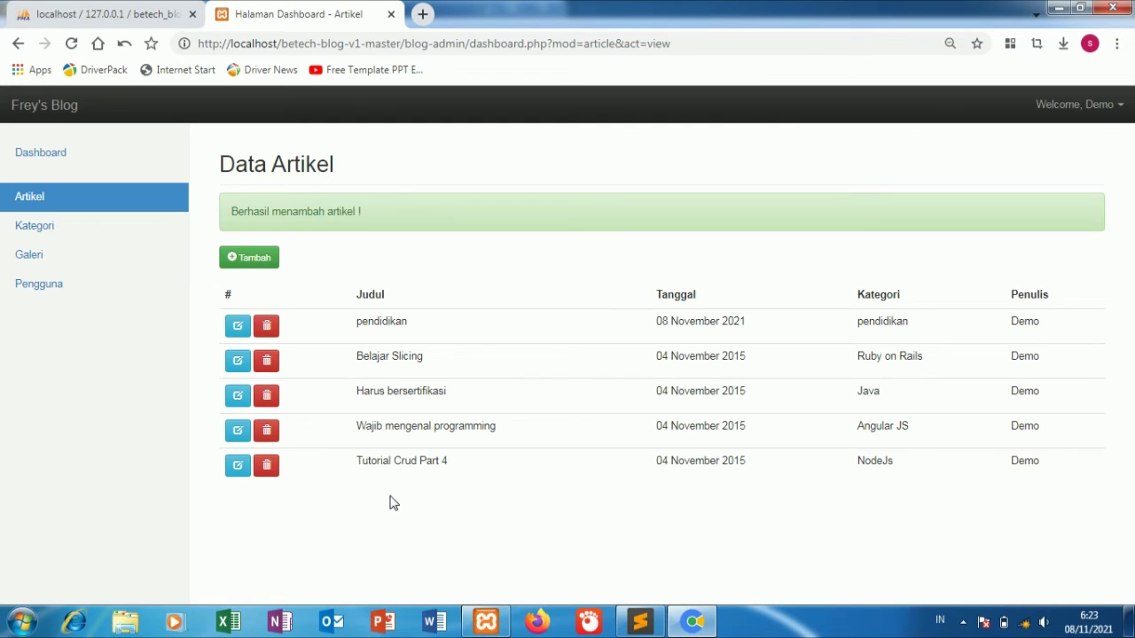
Step: Start a new gallery entry with the description "proses pembelajaran"
{"action": "left_click", "coordinate": [46, 228]}
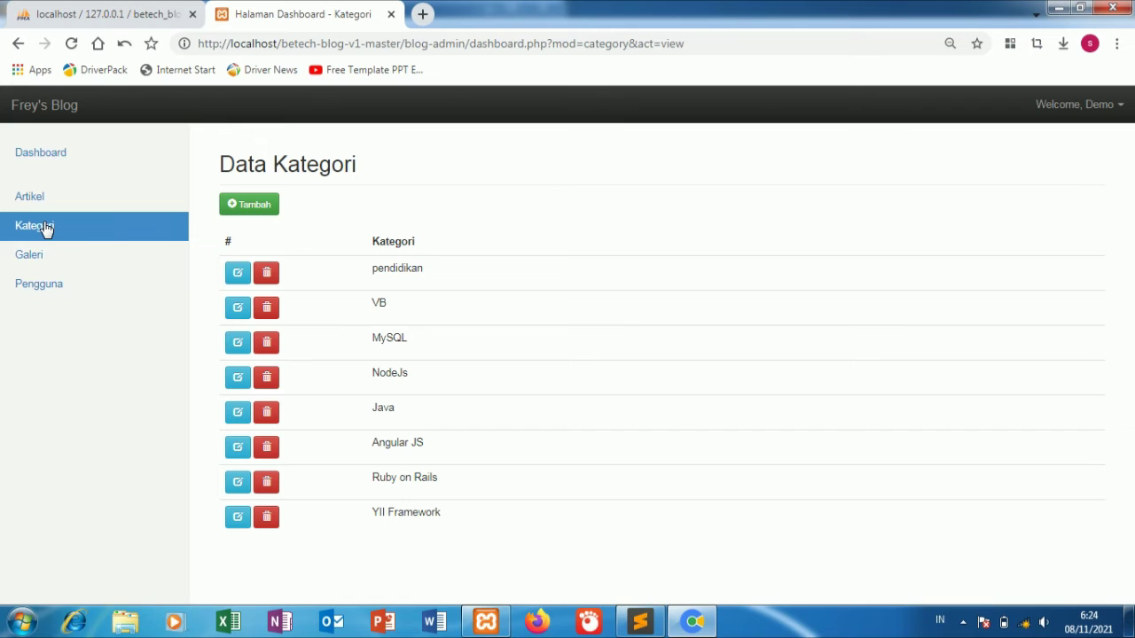
{"action": "left_click", "coordinate": [48, 257]}
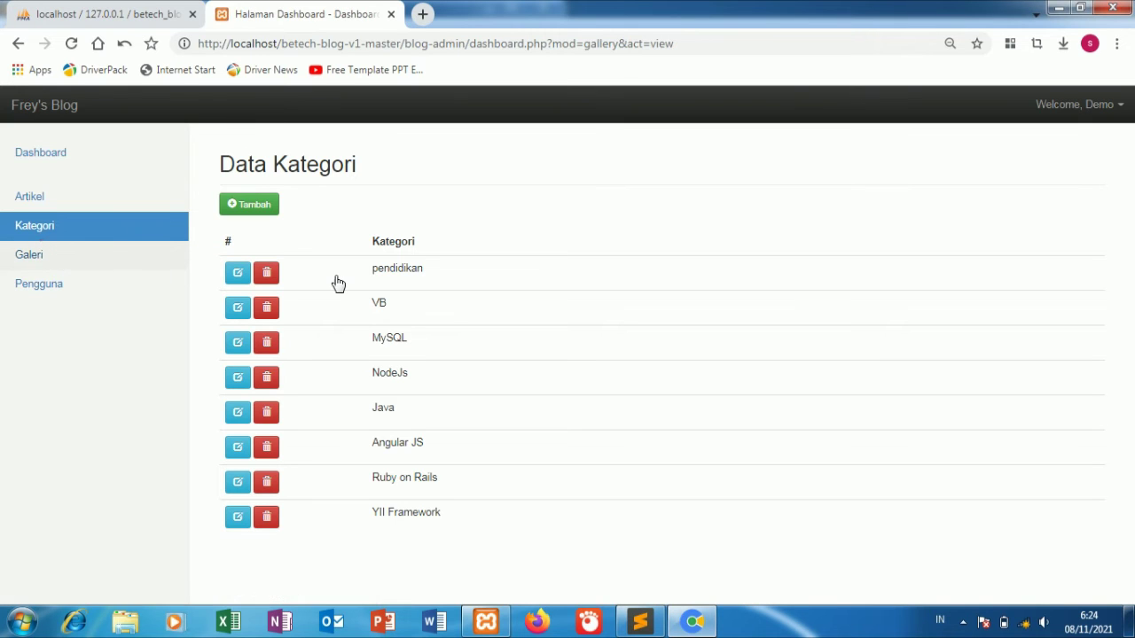
{"action": "scroll", "coordinate": [523, 473], "scroll_direction": "down", "scroll_amount": 3}
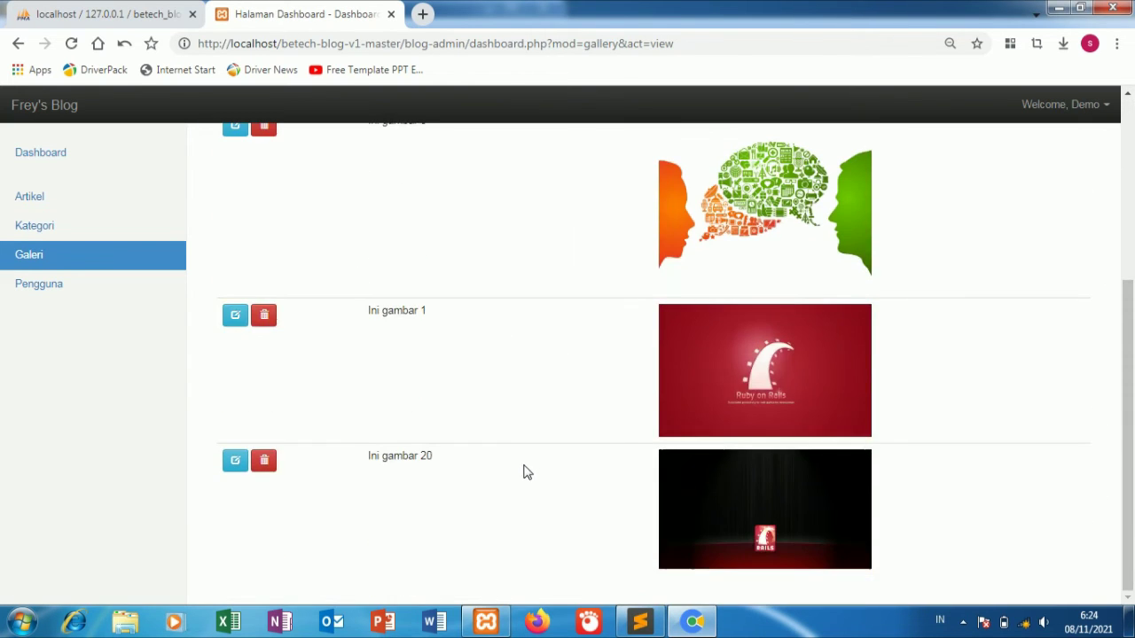
{"action": "scroll", "coordinate": [527, 474], "scroll_direction": "up", "scroll_amount": 3}
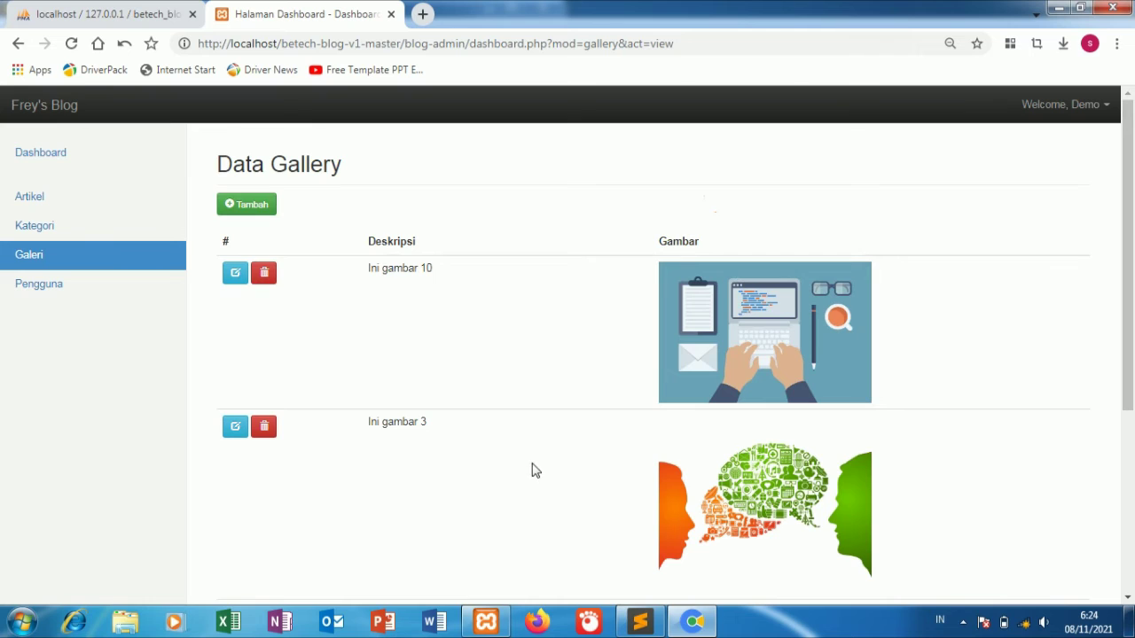
{"action": "left_click", "coordinate": [248, 206]}
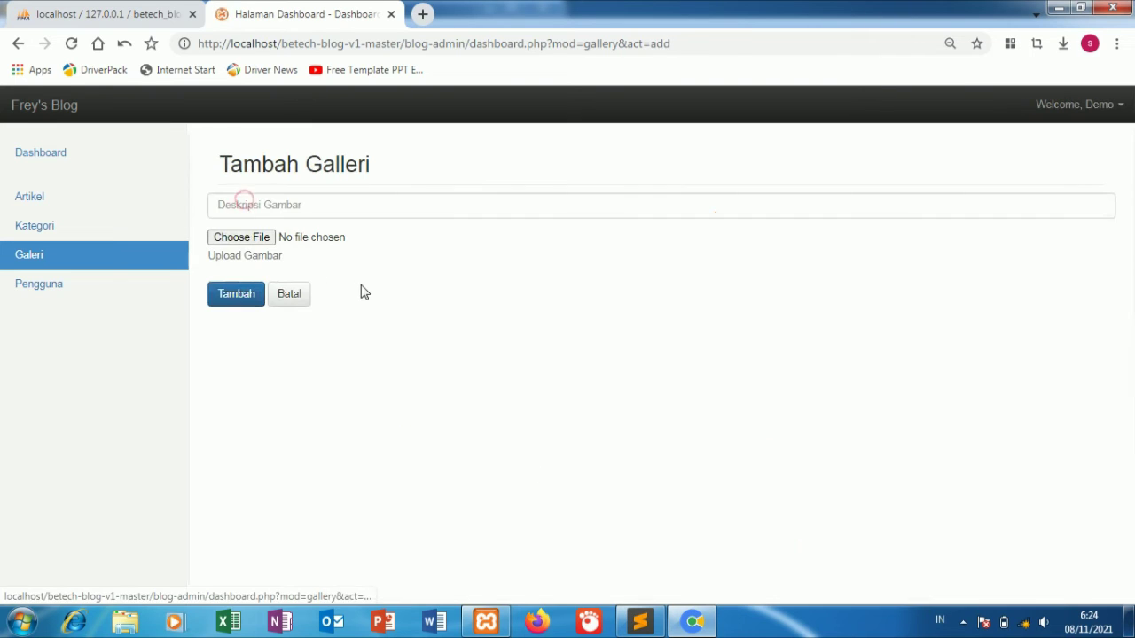
{"action": "left_click", "coordinate": [306, 204]}
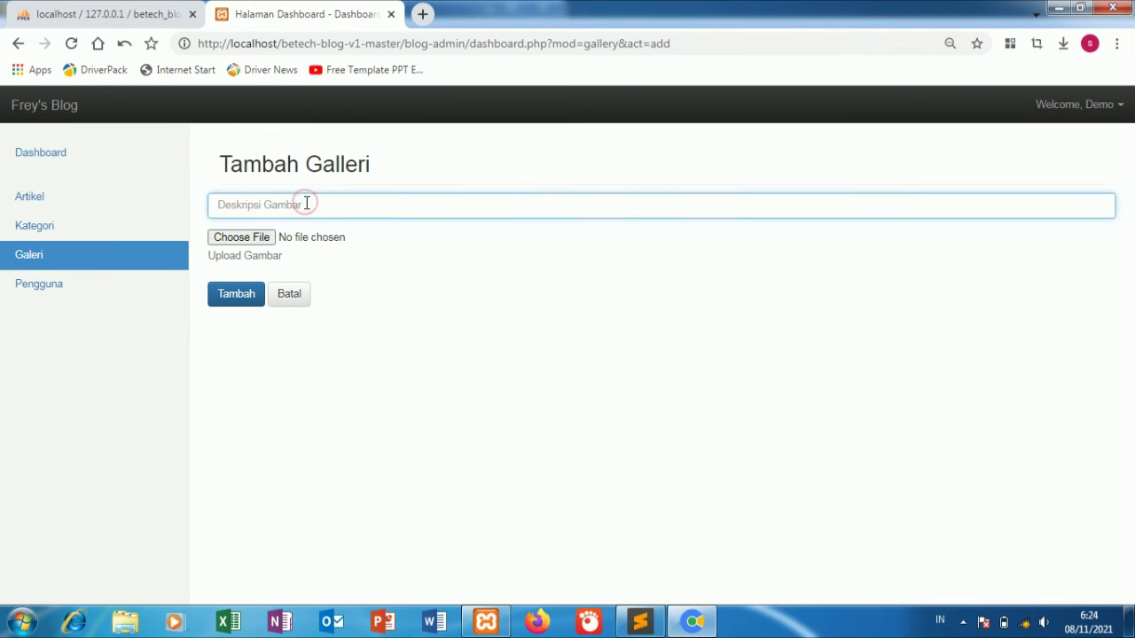
{"action": "type", "text": "proses pembelajar"}
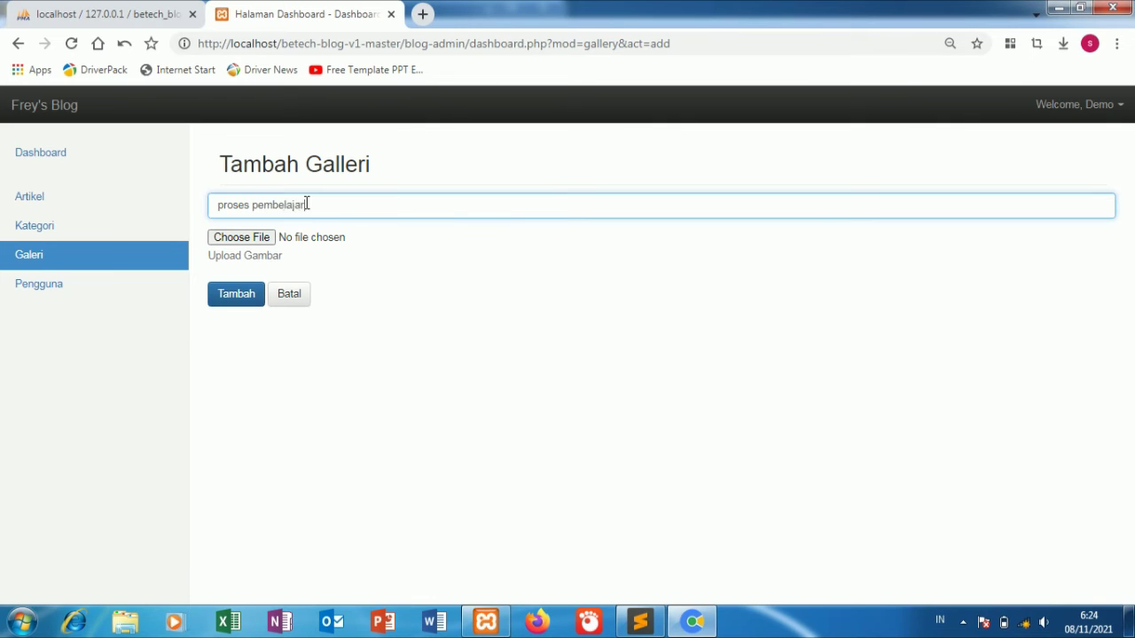
{"action": "type", "text": "an"}
Step: Attach the image 1.png from the Music library to the gallery entry and submit it
{"action": "left_click", "coordinate": [240, 243]}
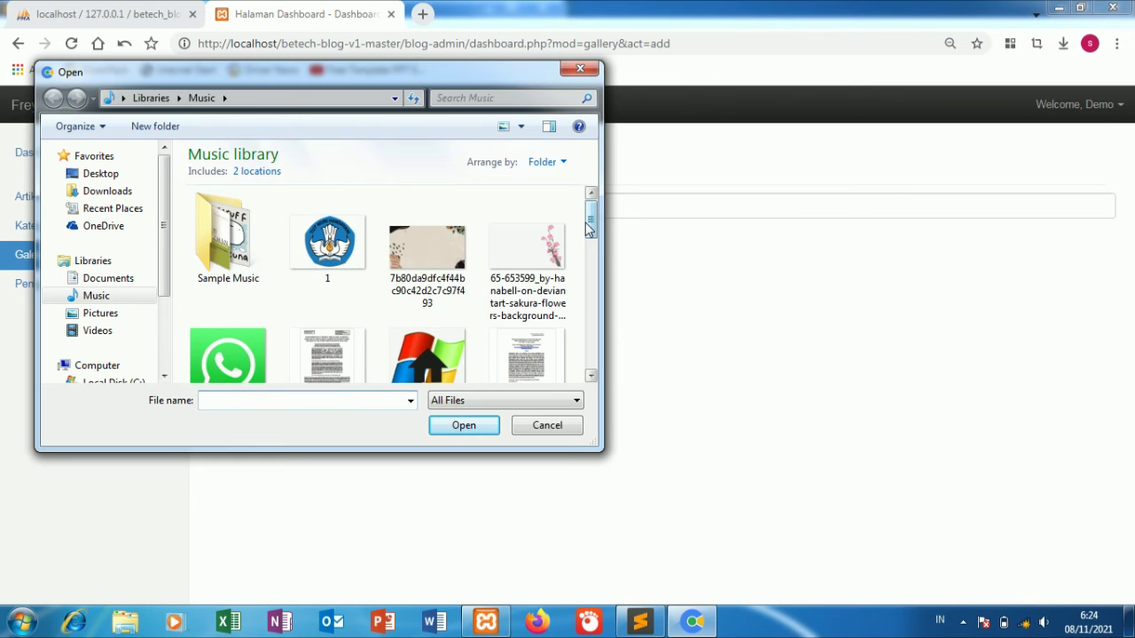
{"action": "left_click_drag", "start_coordinate": [587, 226], "coordinate": [581, 247]}
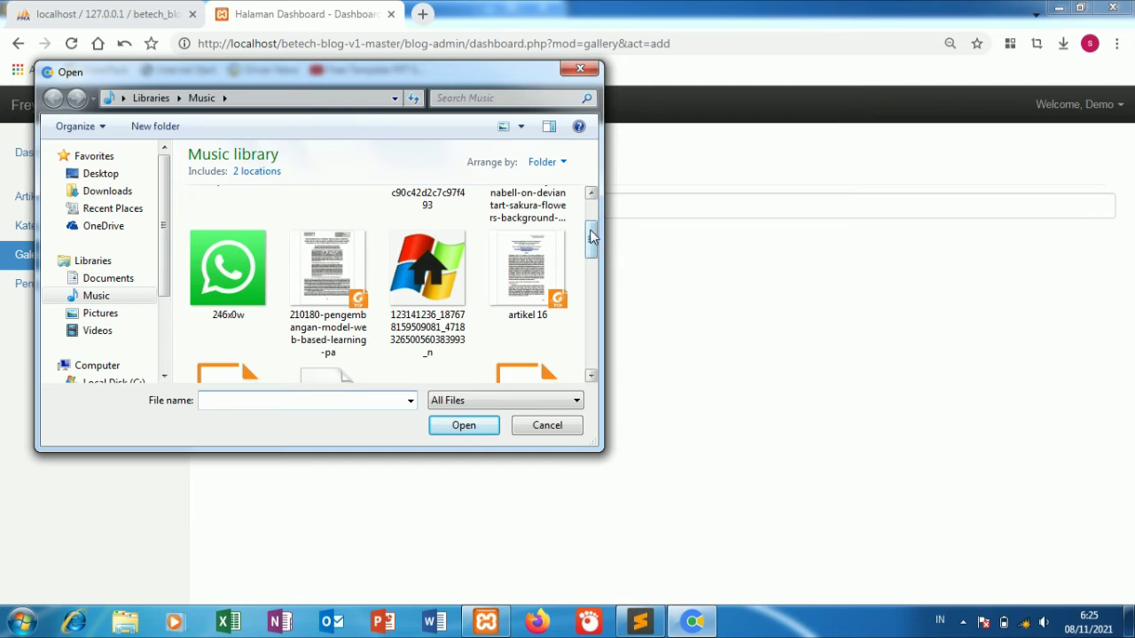
{"action": "scroll", "coordinate": [600, 204], "scroll_direction": "up", "scroll_amount": 1}
{"action": "left_click", "coordinate": [363, 215]}
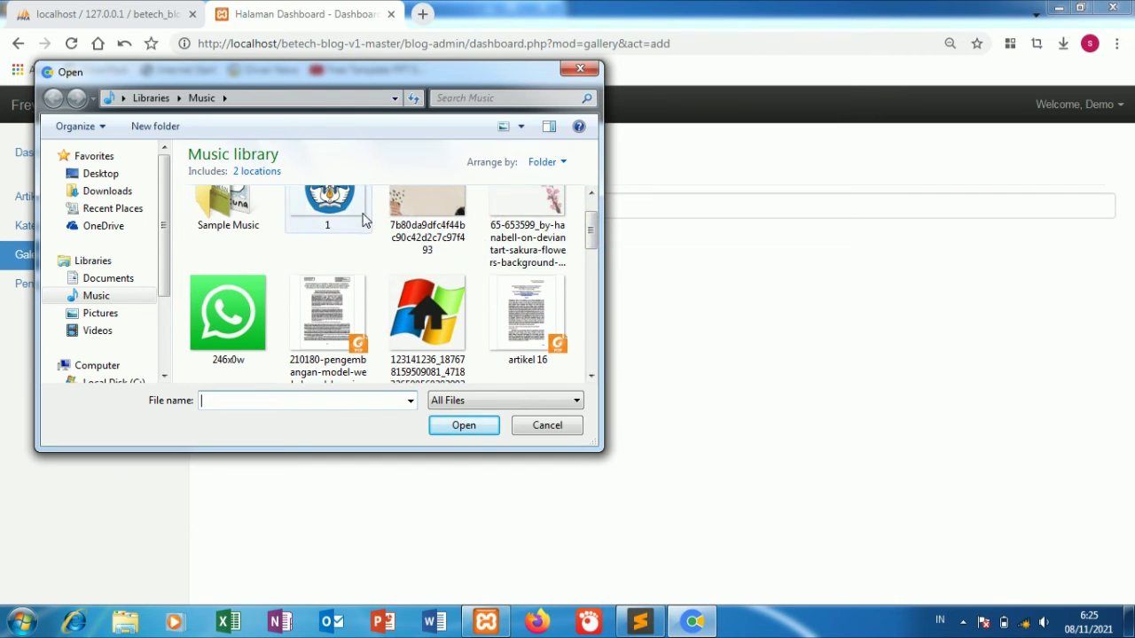
{"action": "left_click", "coordinate": [463, 423]}
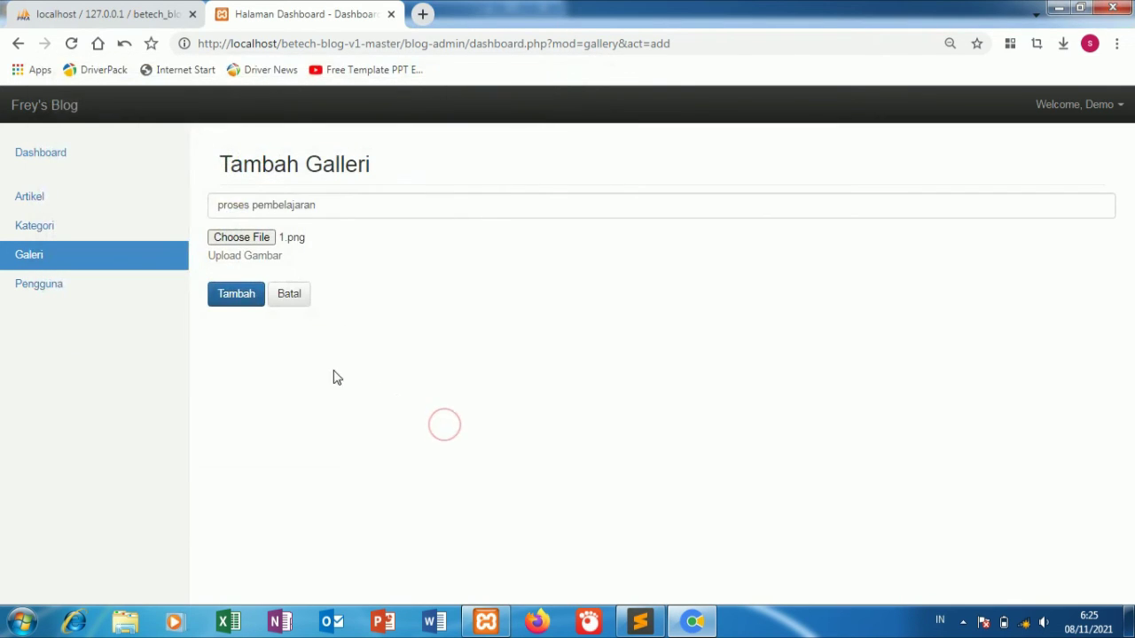
{"action": "left_click", "coordinate": [238, 302]}
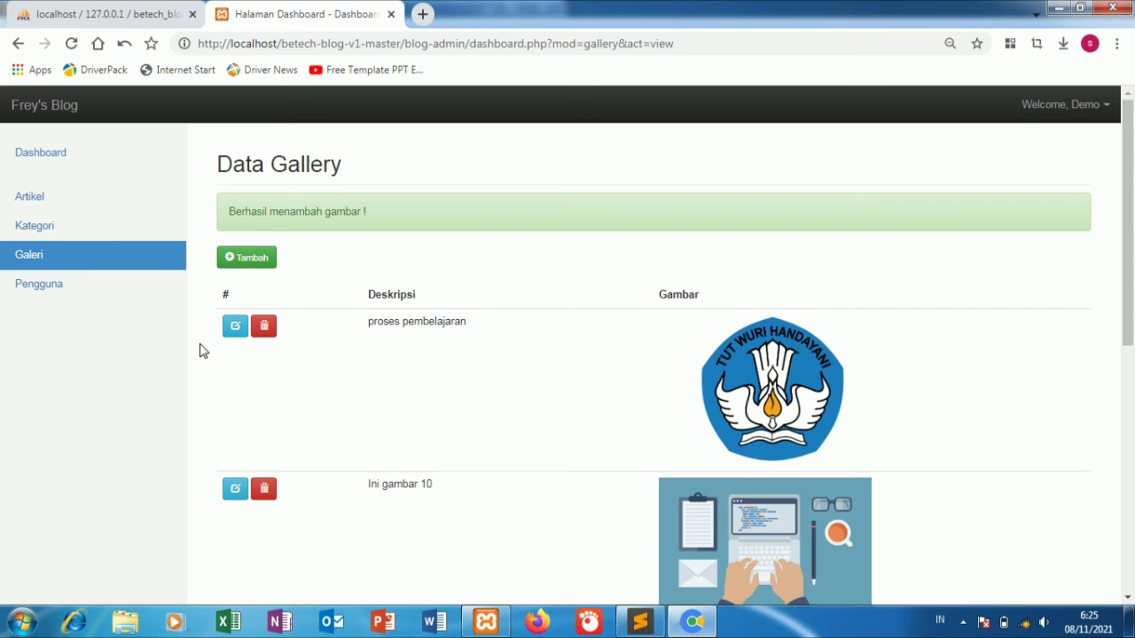
Step: Start a new blog user with super as both the full name and the username
{"action": "left_click", "coordinate": [83, 284]}
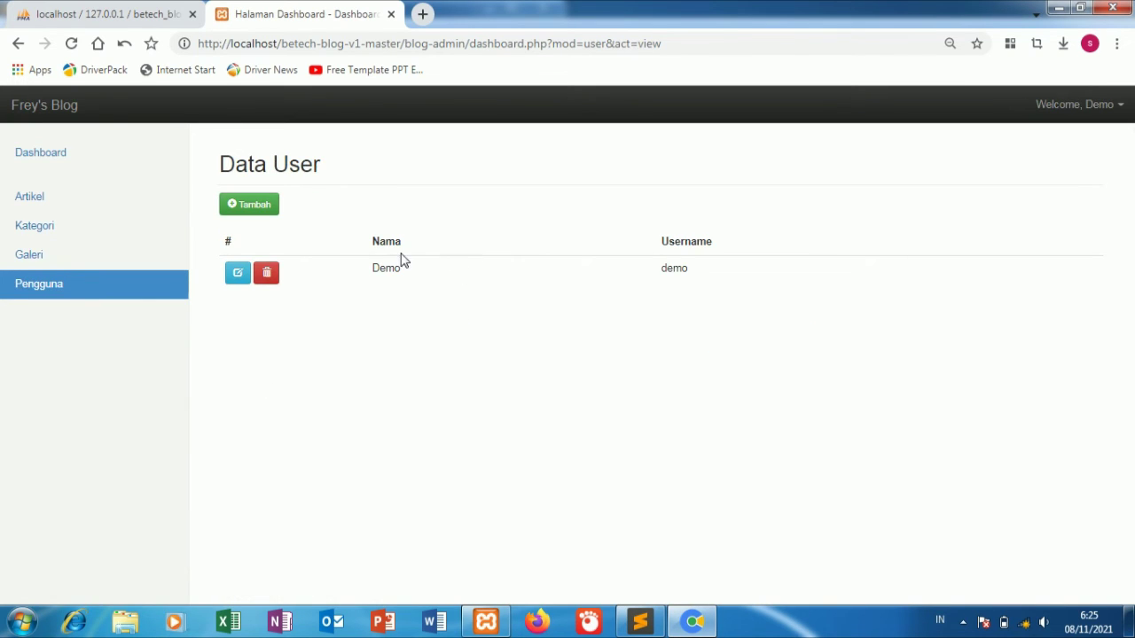
{"action": "left_click", "coordinate": [268, 211]}
{"action": "left_click", "coordinate": [359, 207]}
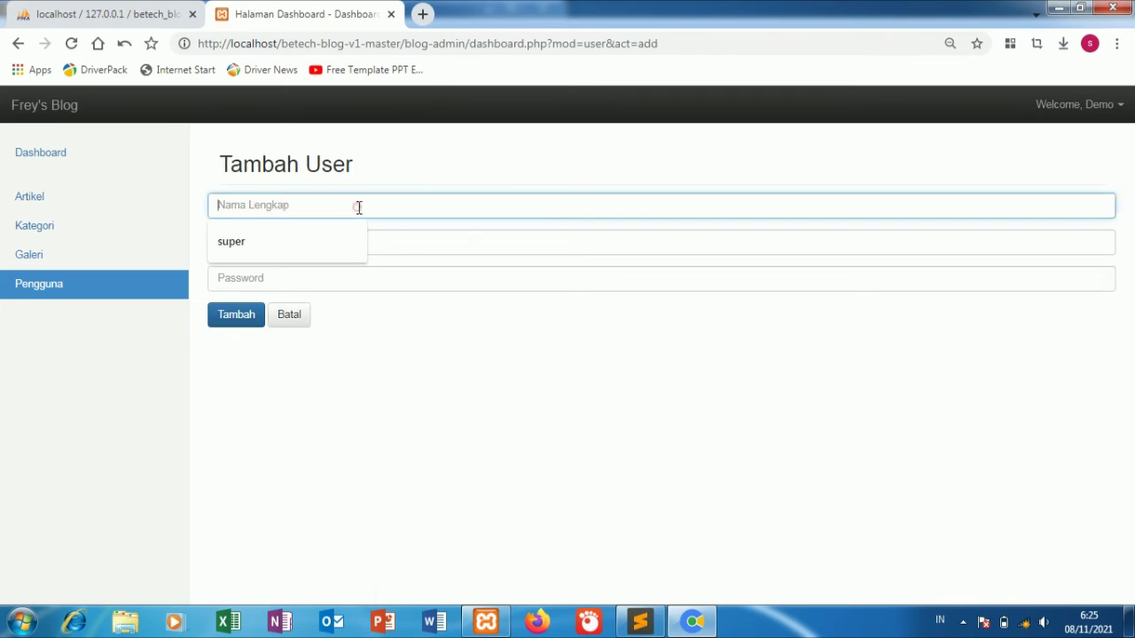
{"action": "left_click", "coordinate": [323, 236]}
{"action": "double_click", "coordinate": [291, 205]}
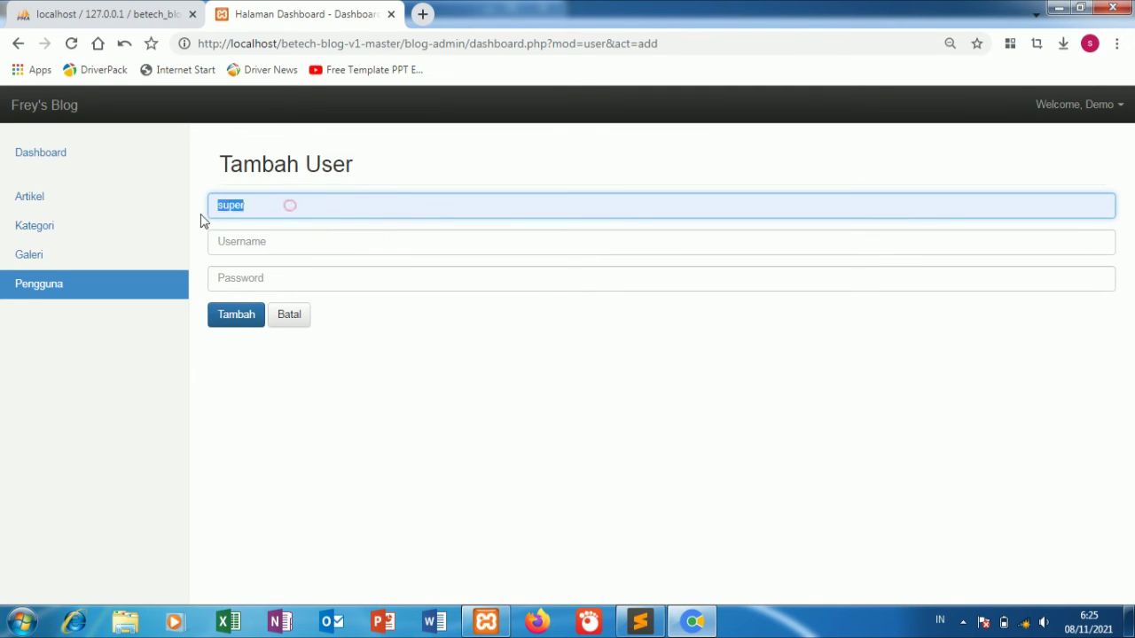
{"action": "right_click", "coordinate": [229, 207]}
{"action": "left_click", "coordinate": [265, 248]}
{"action": "right_click", "coordinate": [265, 254]}
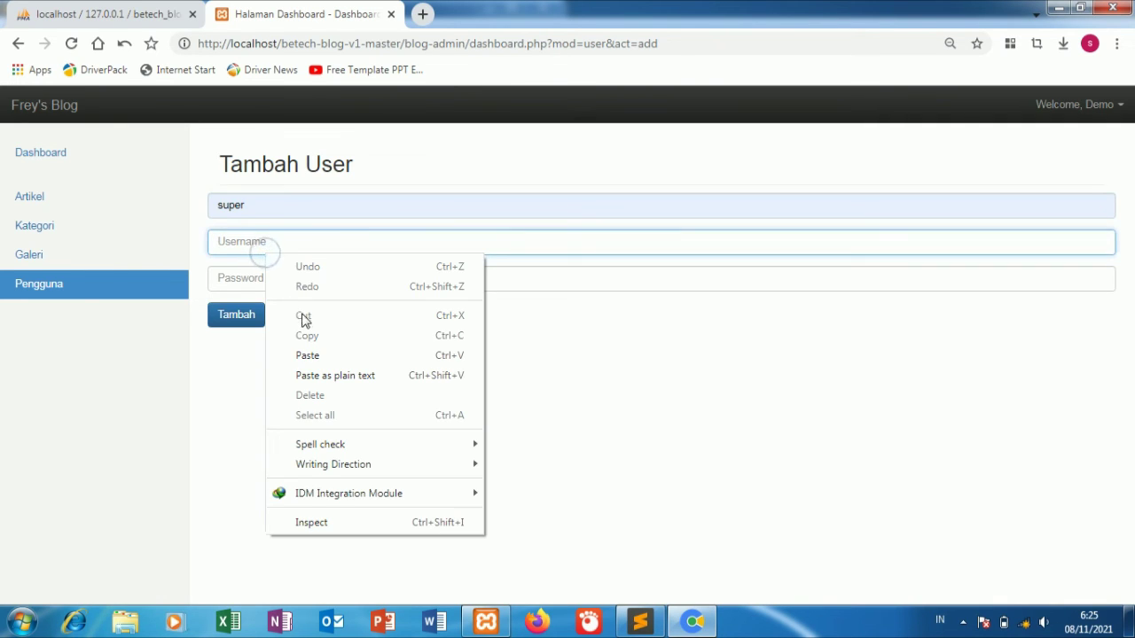
{"action": "left_click", "coordinate": [308, 353]}
Step: Enter the new user's password and save the user
{"action": "right_click", "coordinate": [327, 275]}
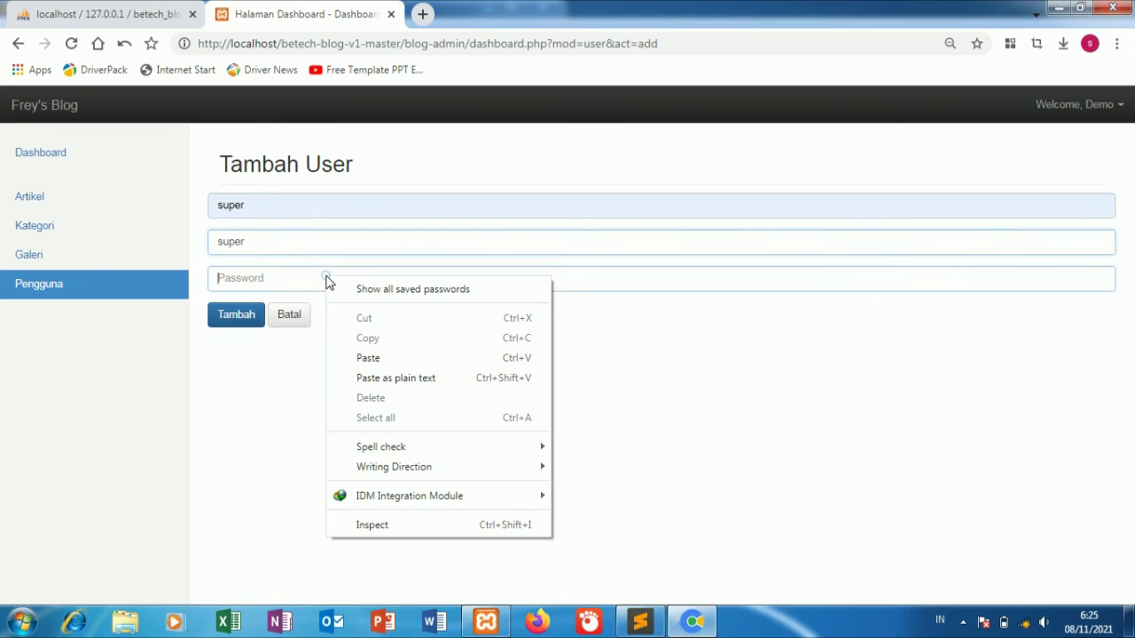
{"action": "left_click", "coordinate": [381, 360]}
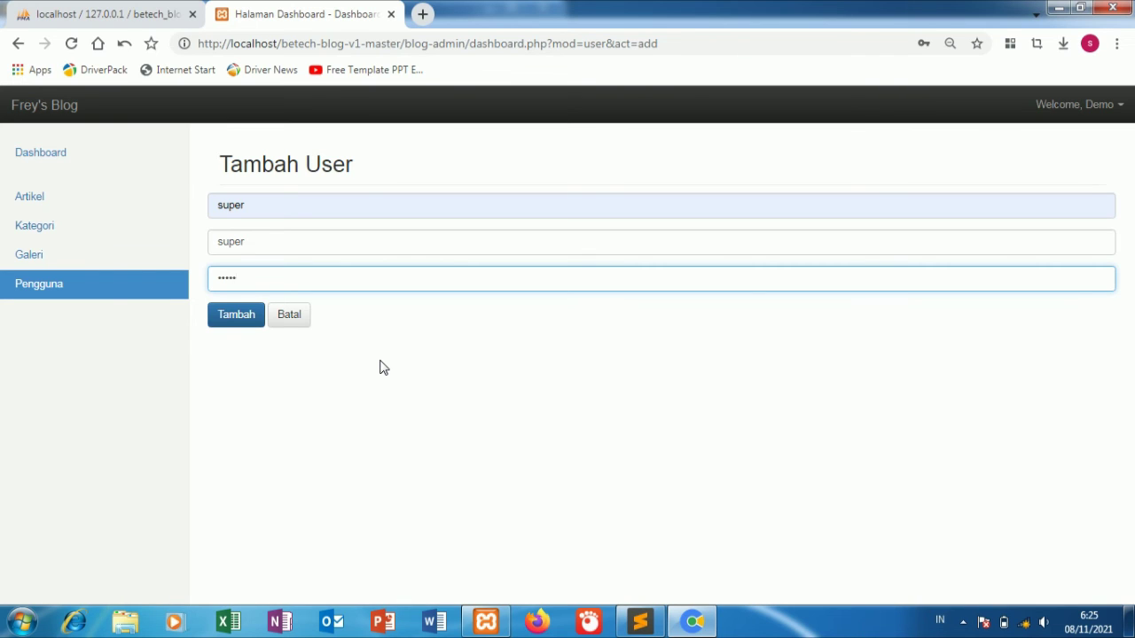
{"action": "left_click", "coordinate": [234, 319]}
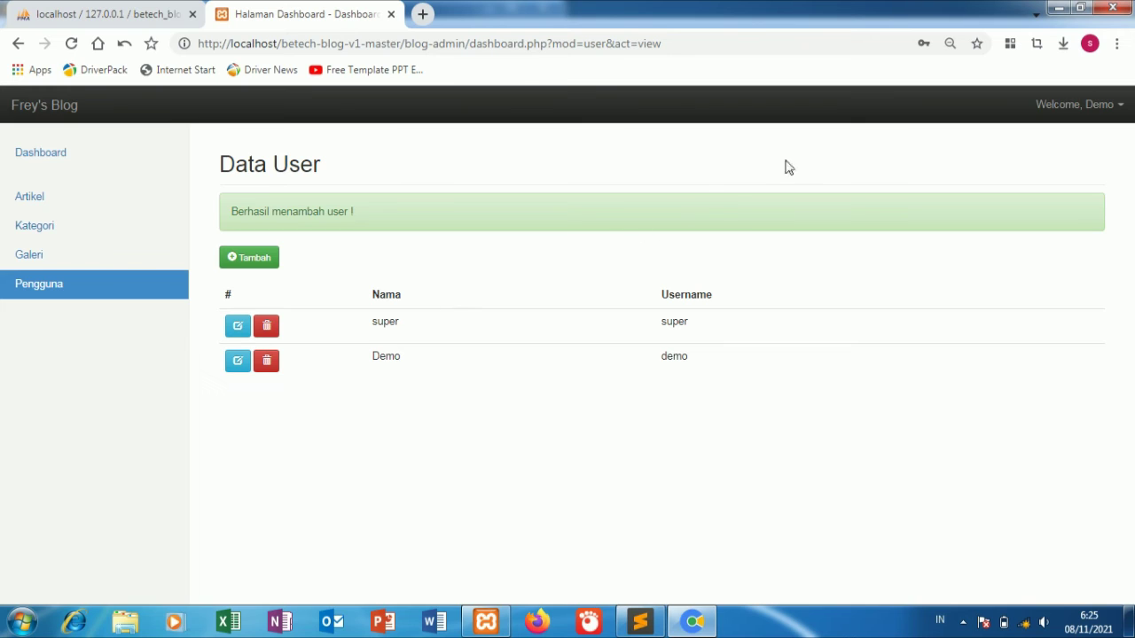
Step: Return to the dashboard home page and log out of the demo account
{"action": "left_click", "coordinate": [64, 163]}
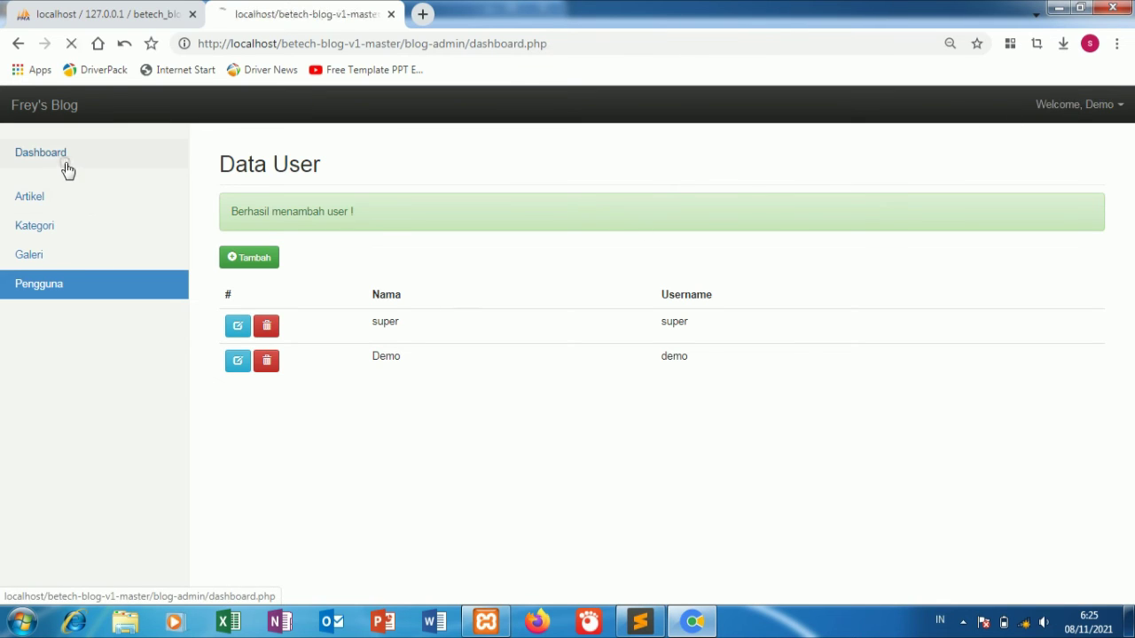
{"action": "left_click", "coordinate": [1073, 108]}
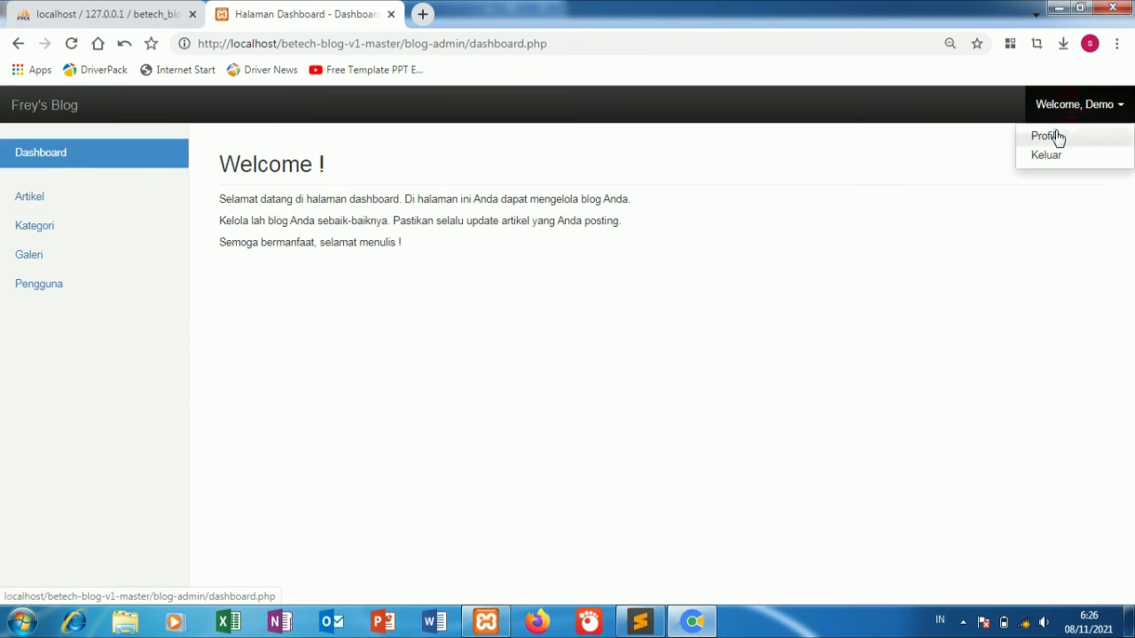
{"action": "left_click", "coordinate": [1056, 134]}
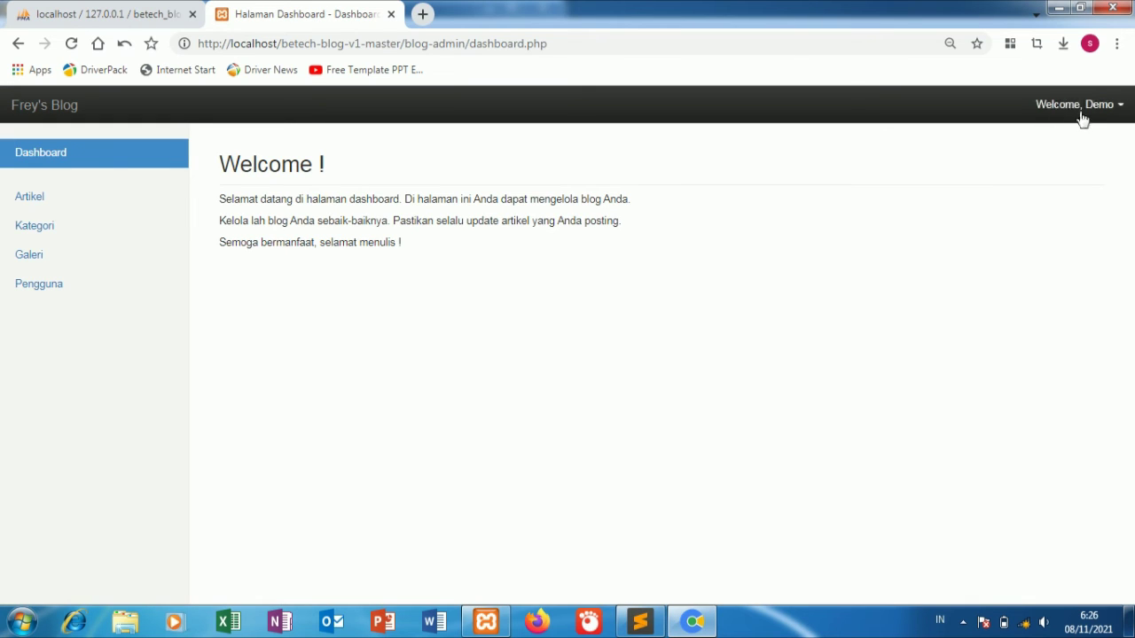
{"action": "left_click", "coordinate": [1088, 102]}
{"action": "left_click", "coordinate": [1068, 153]}
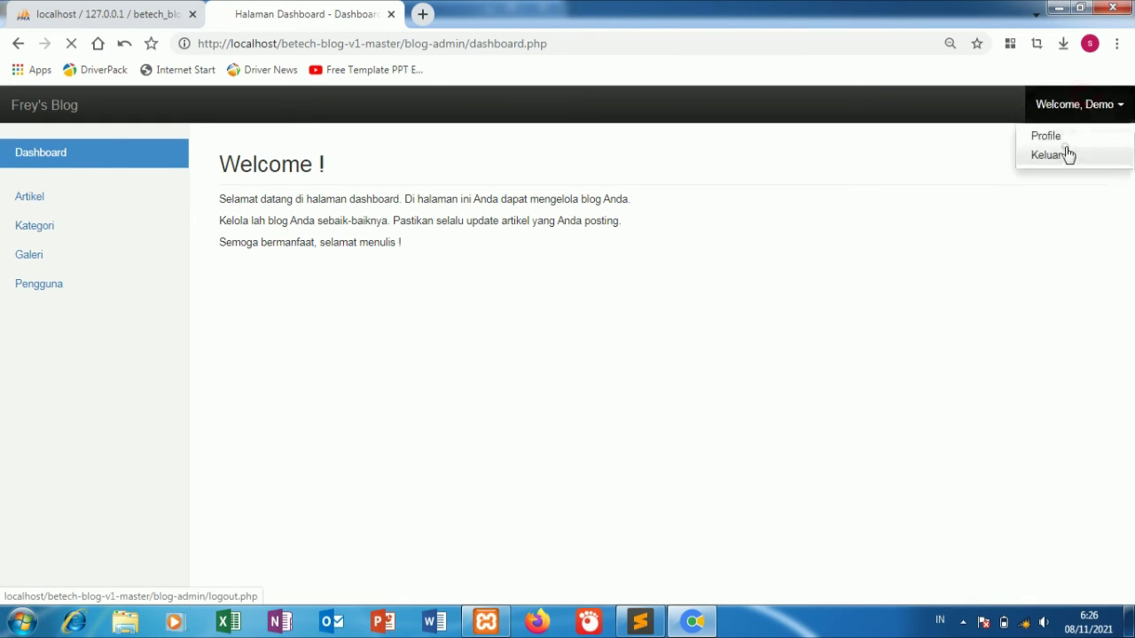
Step: Log in to the blog admin with the username super and the account password
{"action": "right_click", "coordinate": [570, 185]}
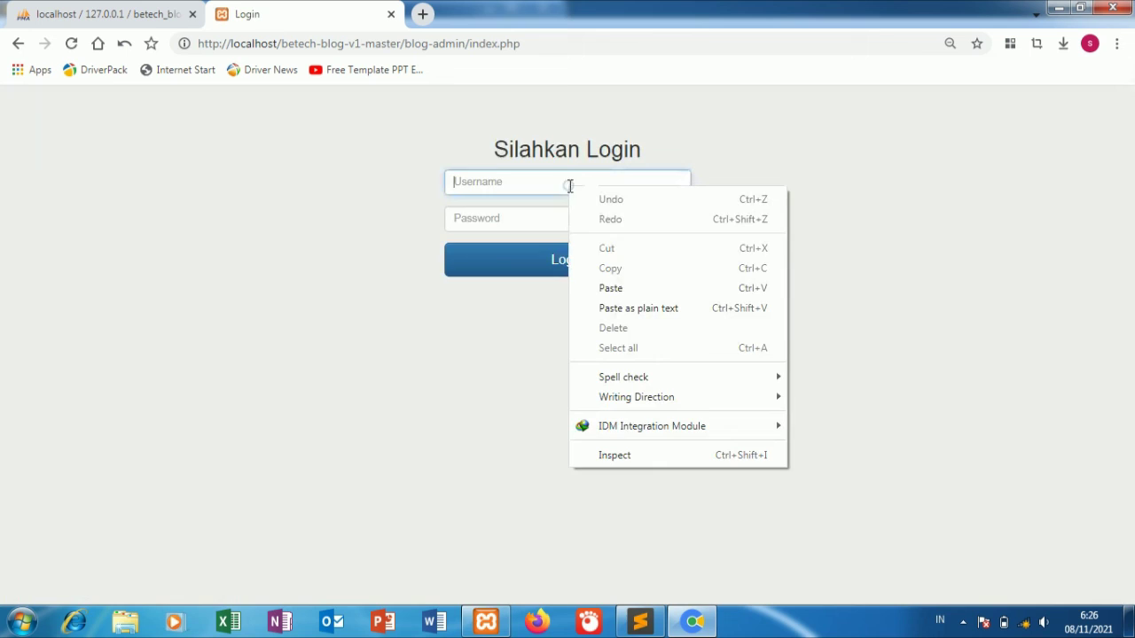
{"action": "left_click", "coordinate": [611, 285]}
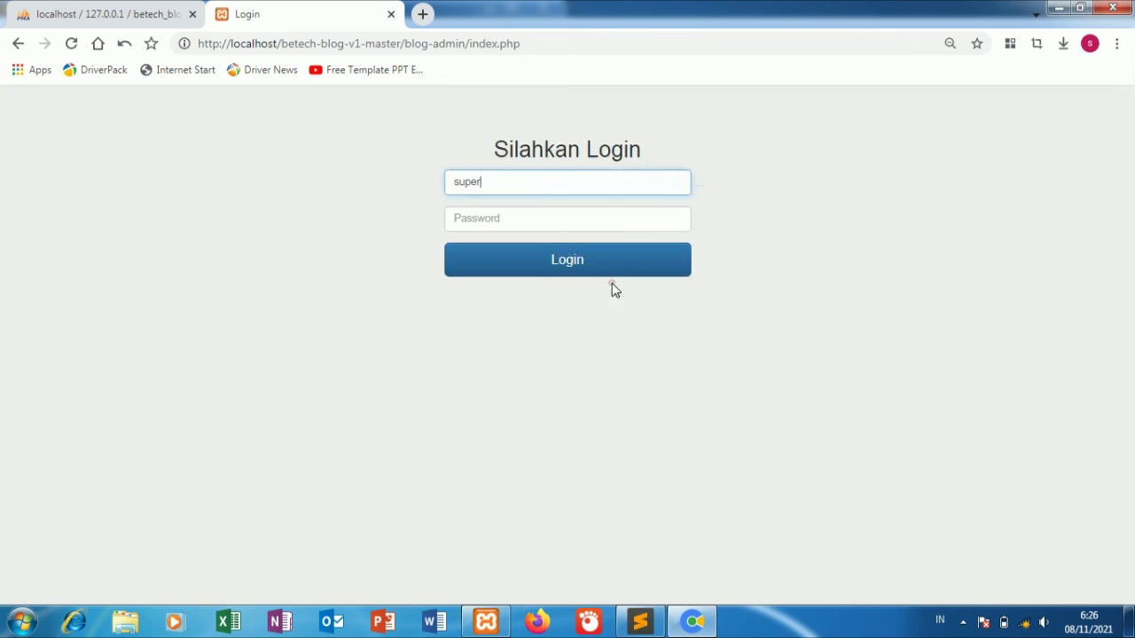
{"action": "right_click", "coordinate": [555, 227]}
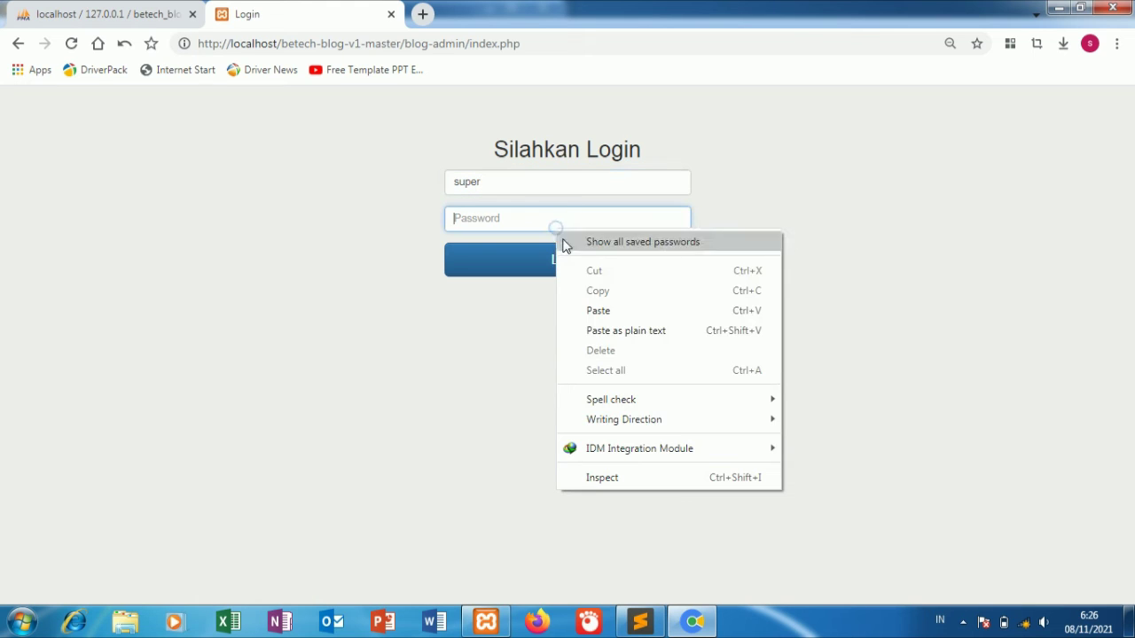
{"action": "left_click", "coordinate": [606, 313]}
{"action": "left_click", "coordinate": [568, 264]}
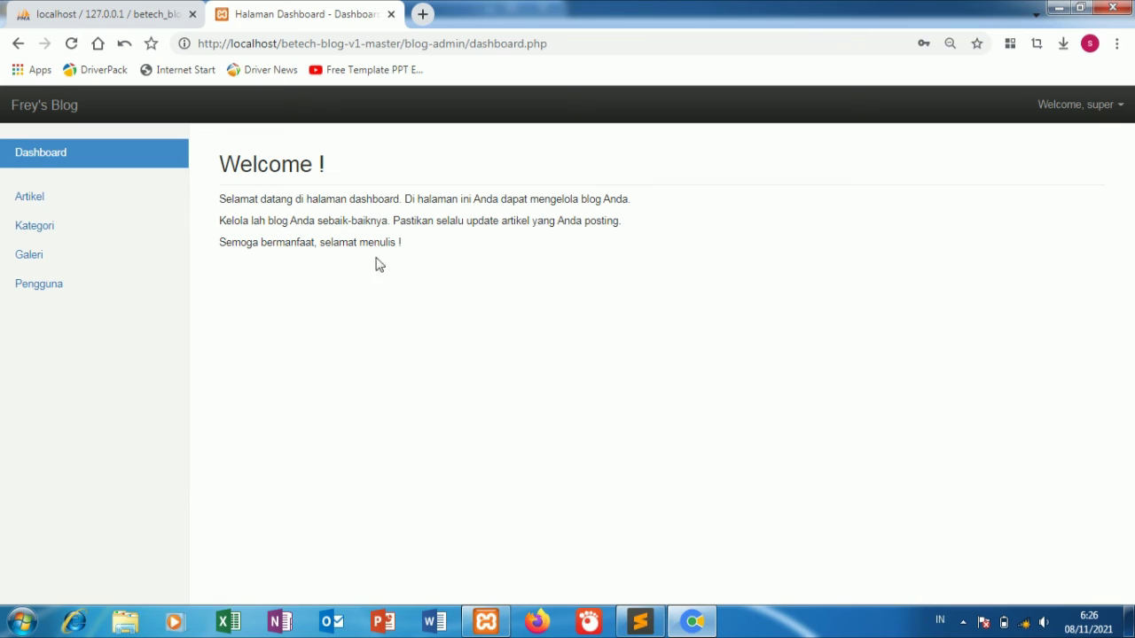
Step: Log out of the super account and open the blog's public homepage at localhost/betech-blog-v1-master/
{"action": "left_click", "coordinate": [1092, 113]}
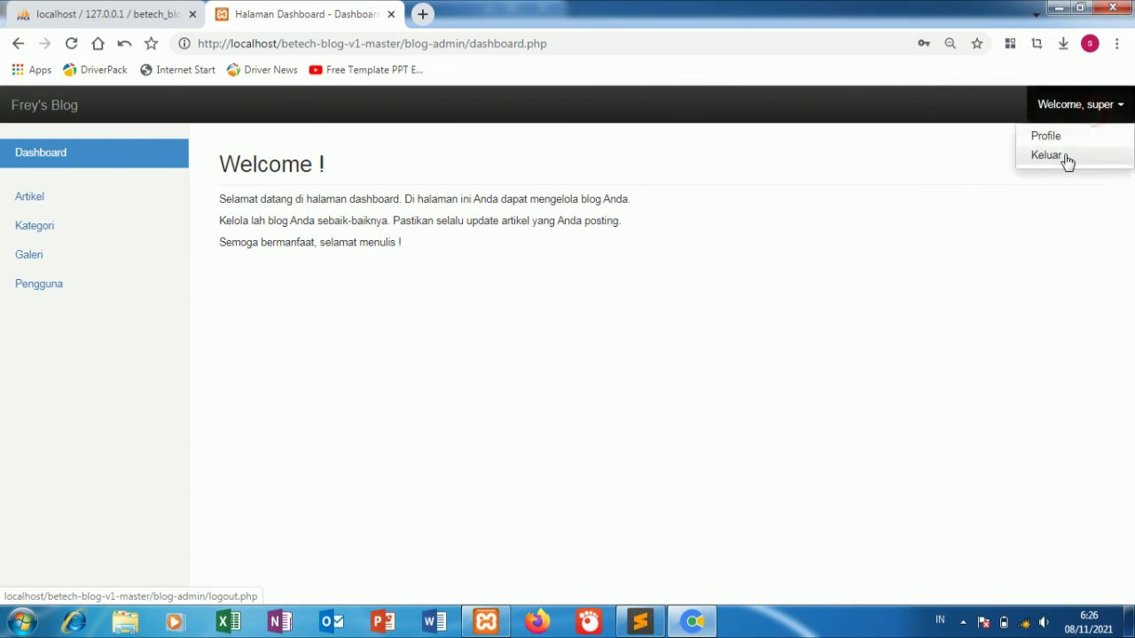
{"action": "left_click", "coordinate": [1066, 161]}
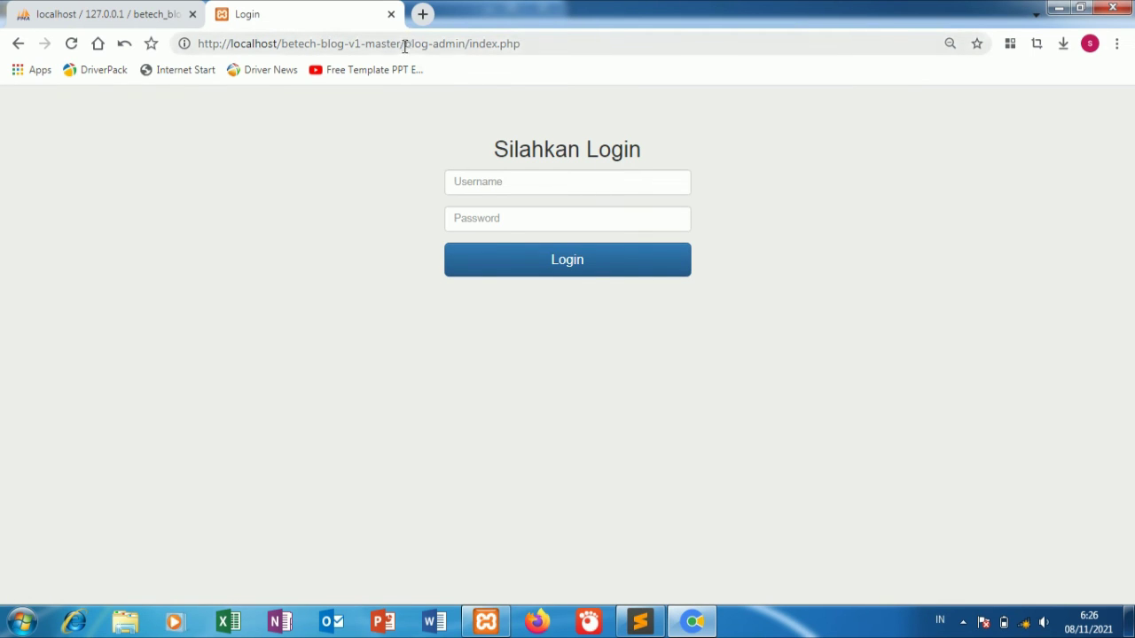
{"action": "left_click_drag", "start_coordinate": [405, 46], "coordinate": [714, 7]}
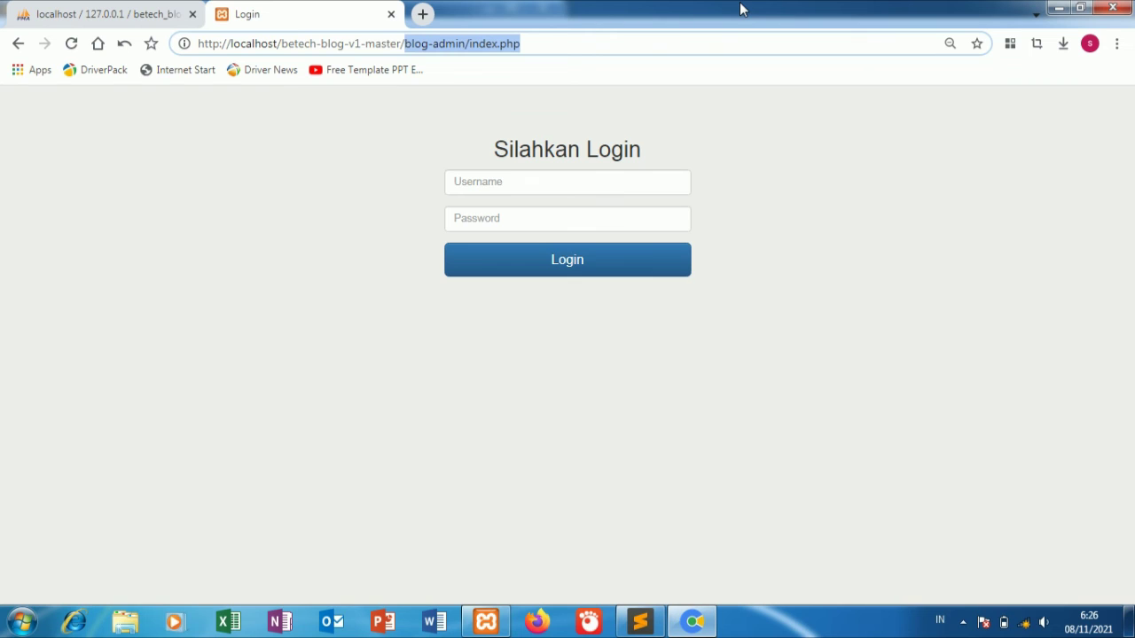
{"action": "key", "text": "BackSpace"}
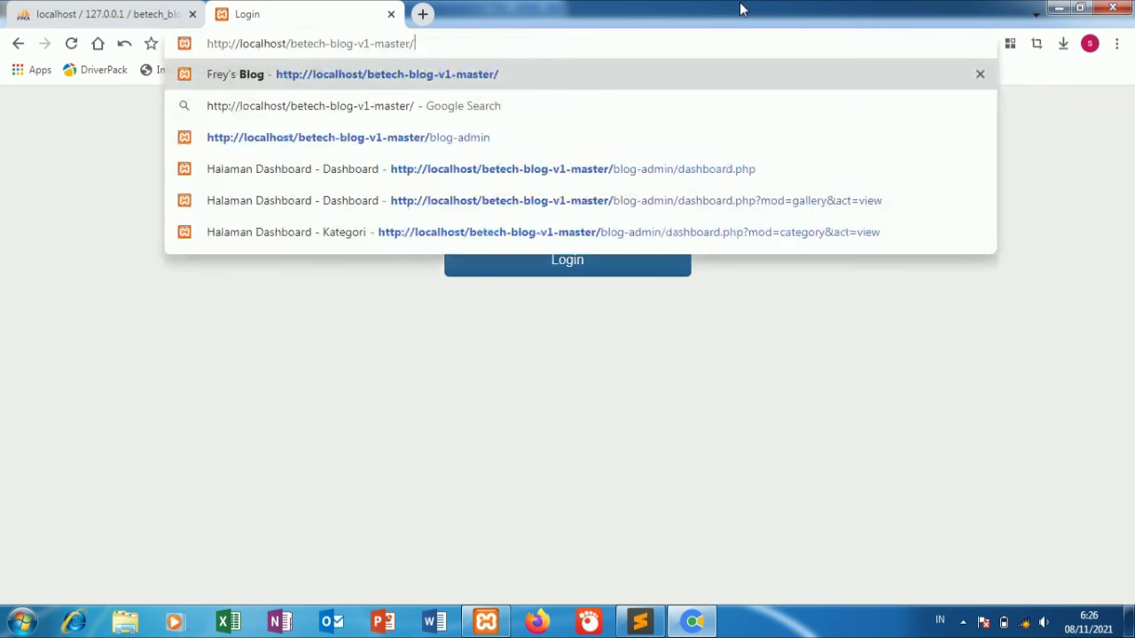
{"action": "key", "text": "Return"}
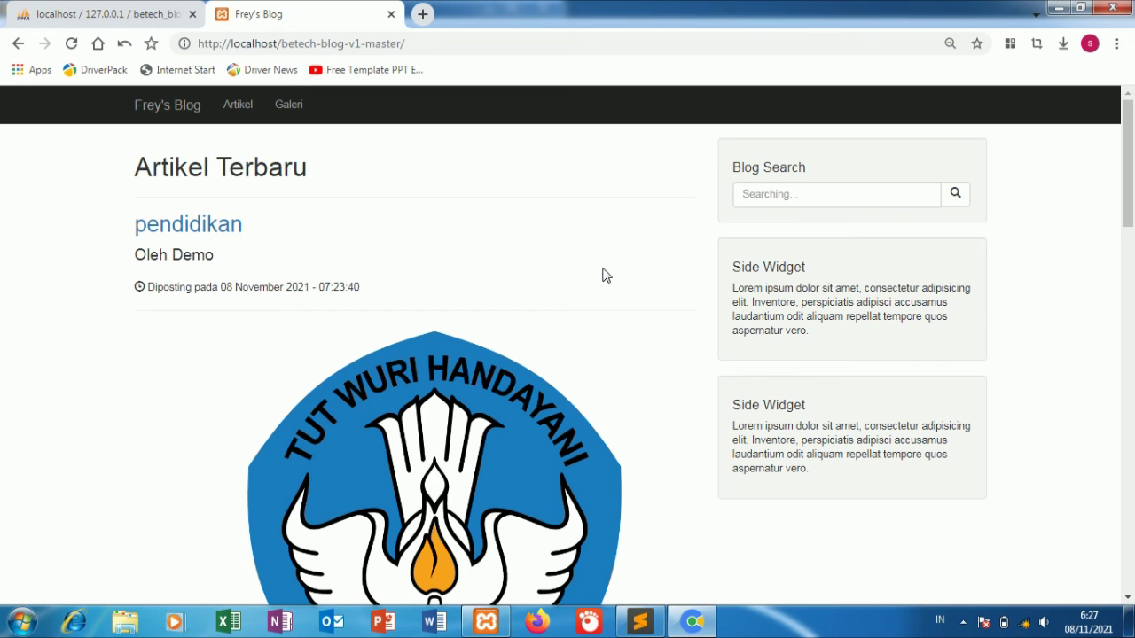
Step: Look through the public homepage, checking the latest articles and the photo gallery for the newly added pendidikan article and image
{"action": "scroll", "coordinate": [605, 275], "scroll_direction": "down", "scroll_amount": 1}
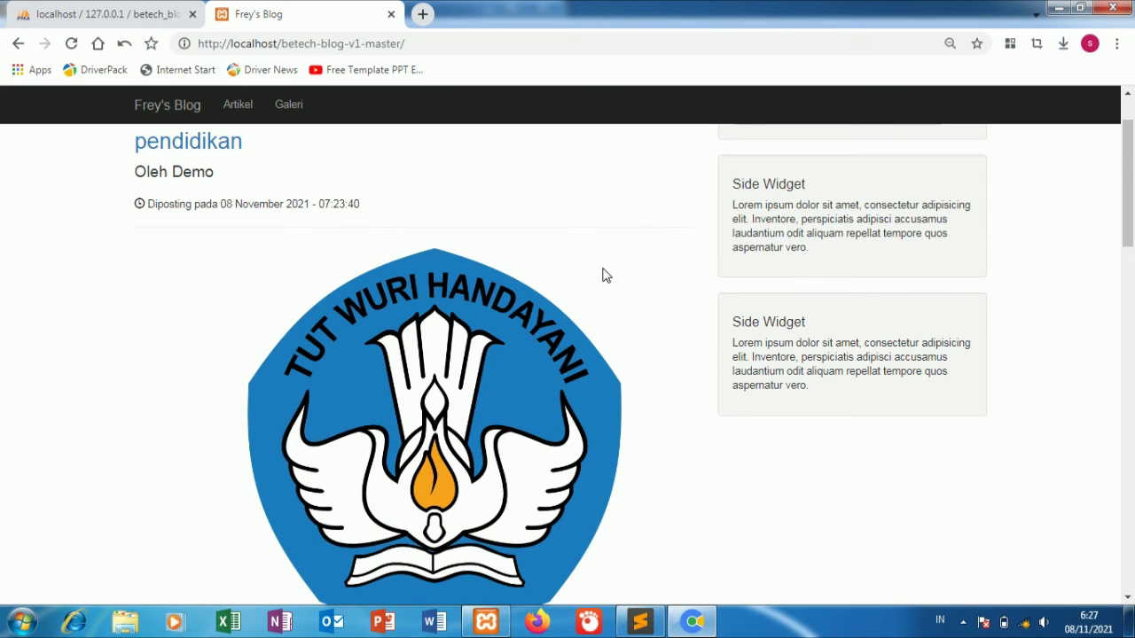
{"action": "scroll", "coordinate": [606, 276], "scroll_direction": "down", "scroll_amount": 9}
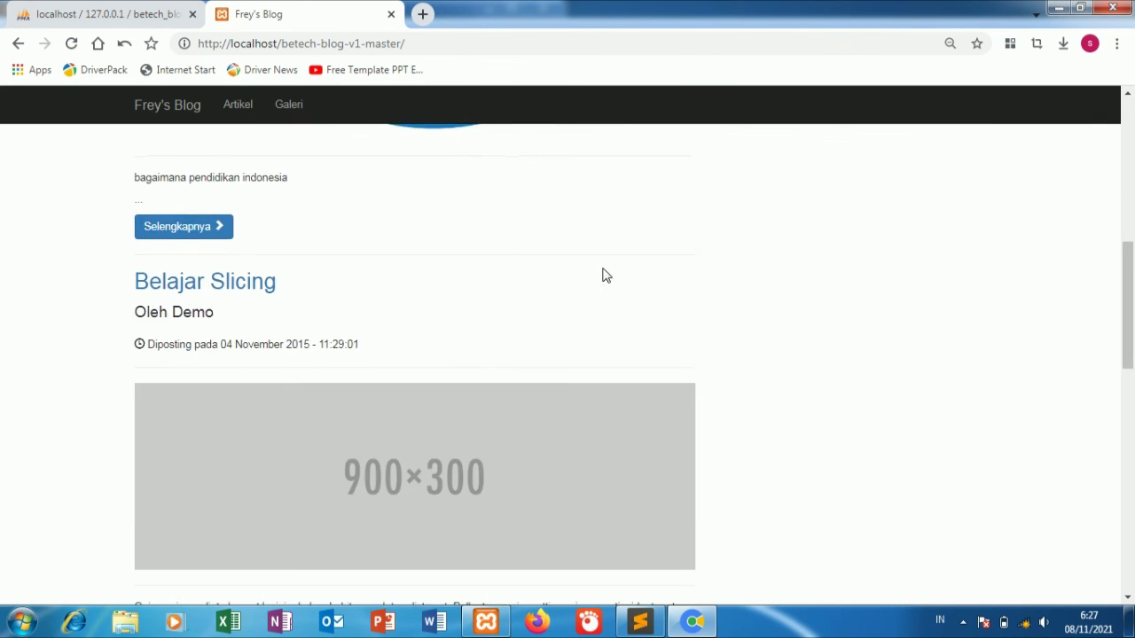
{"action": "scroll", "coordinate": [602, 276], "scroll_direction": "down", "scroll_amount": 8}
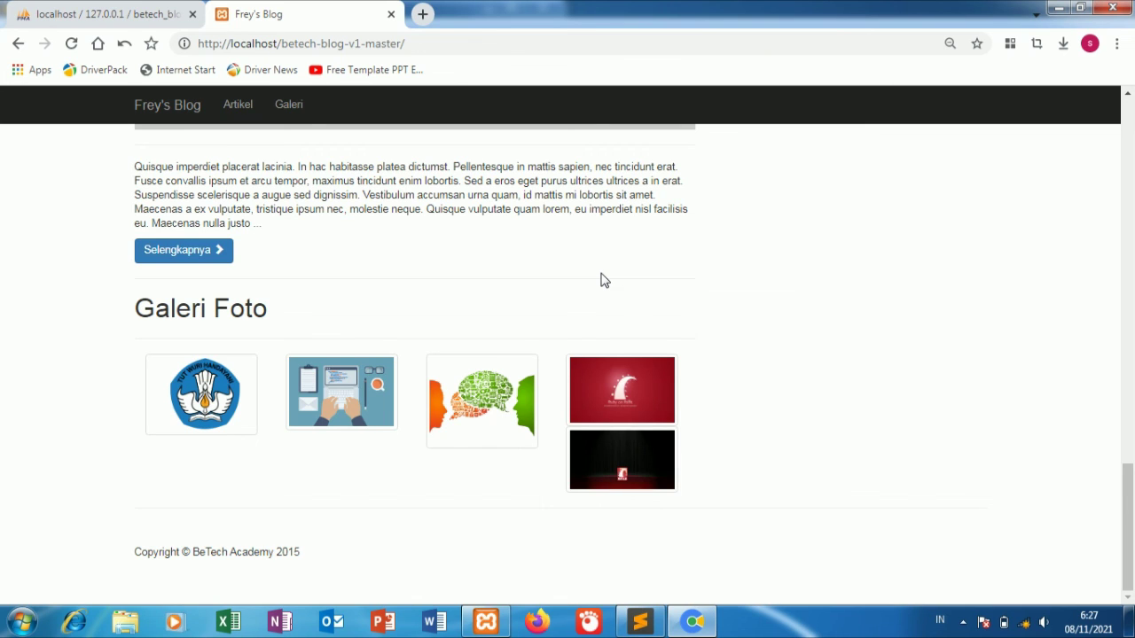
{"action": "scroll", "coordinate": [602, 281], "scroll_direction": "up", "scroll_amount": 1}
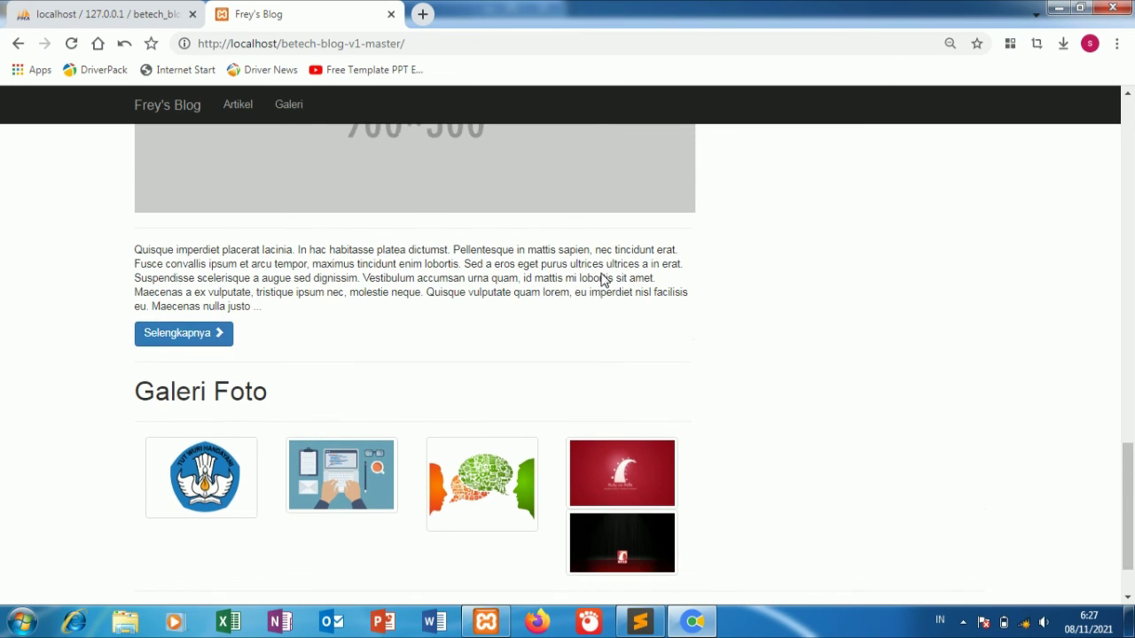
{"action": "scroll", "coordinate": [602, 280], "scroll_direction": "up", "scroll_amount": 2}
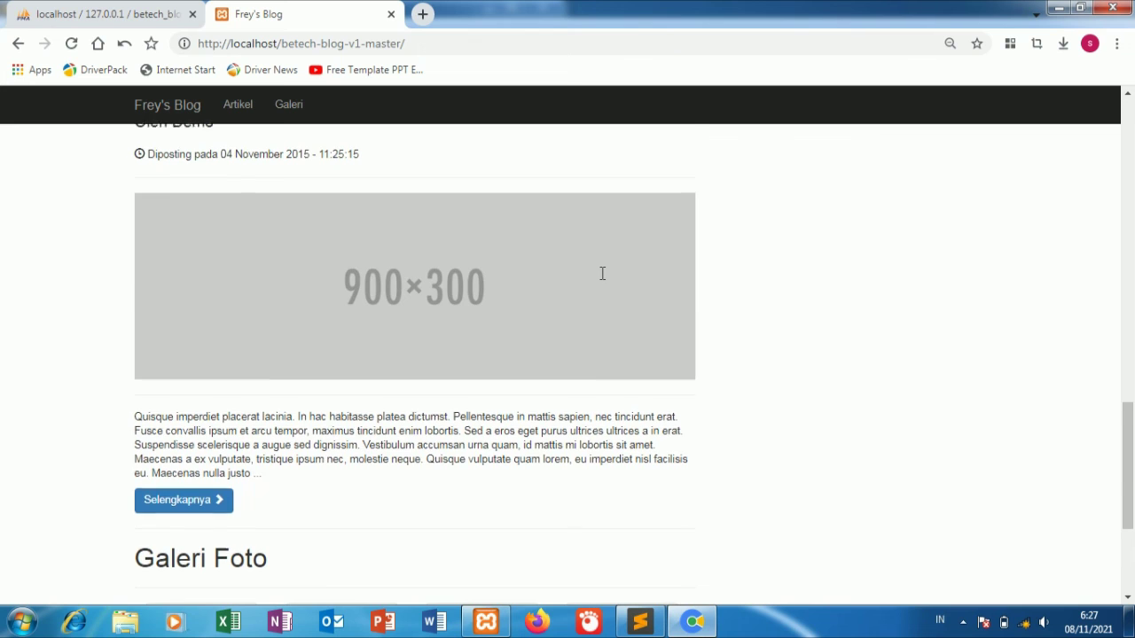
{"action": "scroll", "coordinate": [603, 280], "scroll_direction": "up", "scroll_amount": 3}
{"action": "scroll", "coordinate": [603, 280], "scroll_direction": "up", "scroll_amount": 10}
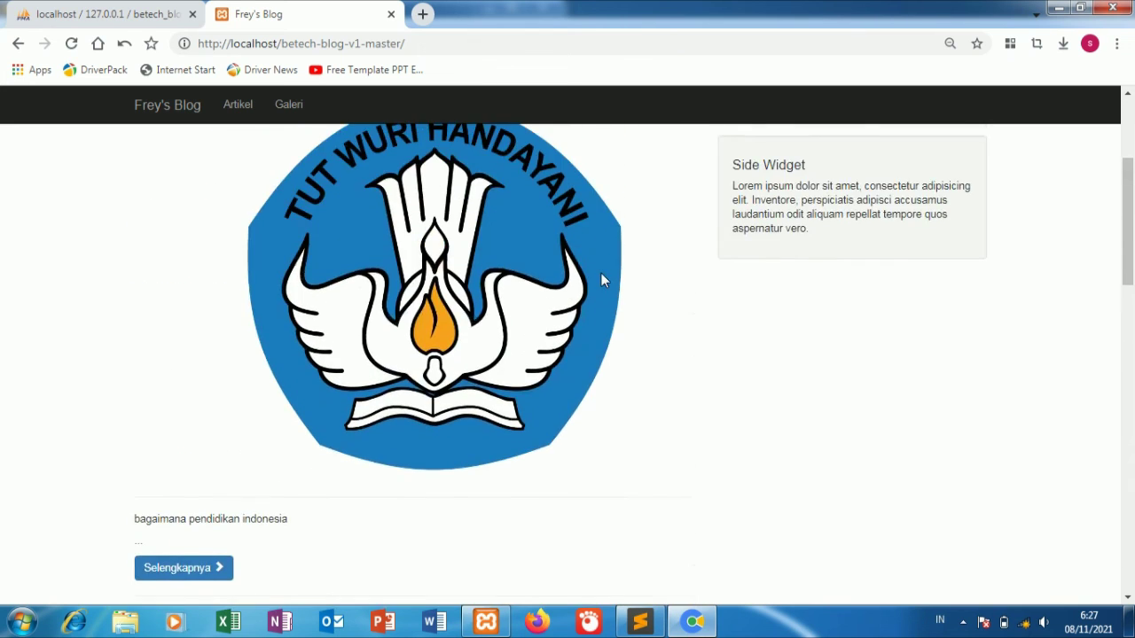
{"action": "scroll", "coordinate": [603, 280], "scroll_direction": "up", "scroll_amount": 3}
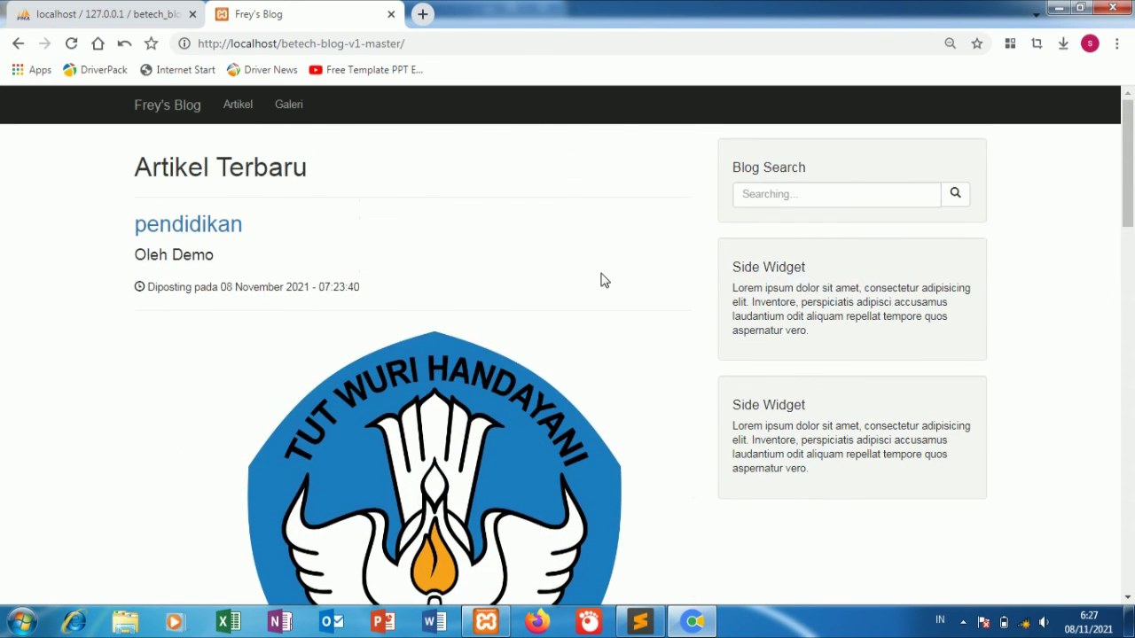